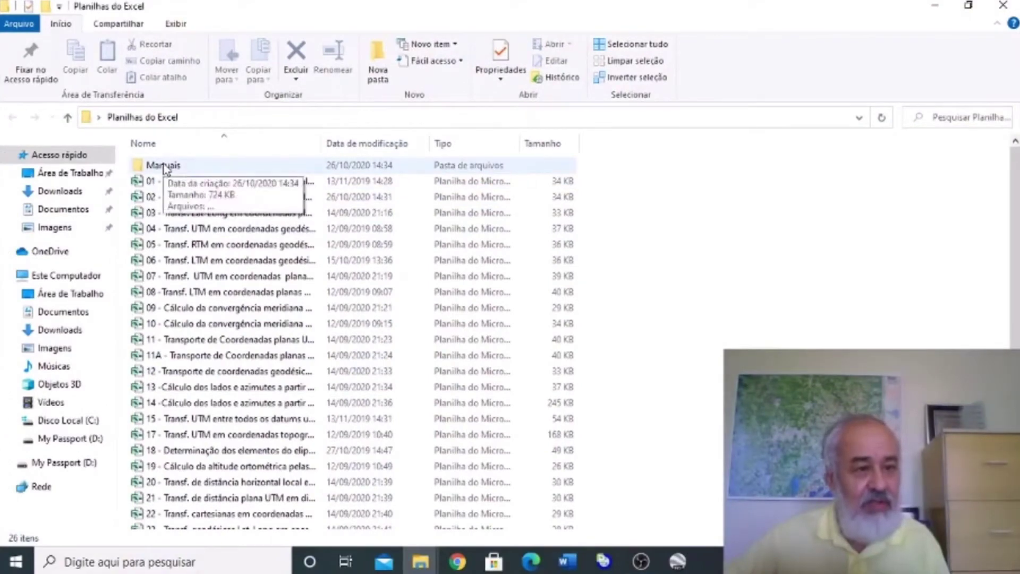
Step: Open the Manuais folder to list its 18 PDF manuals
click(163, 168)
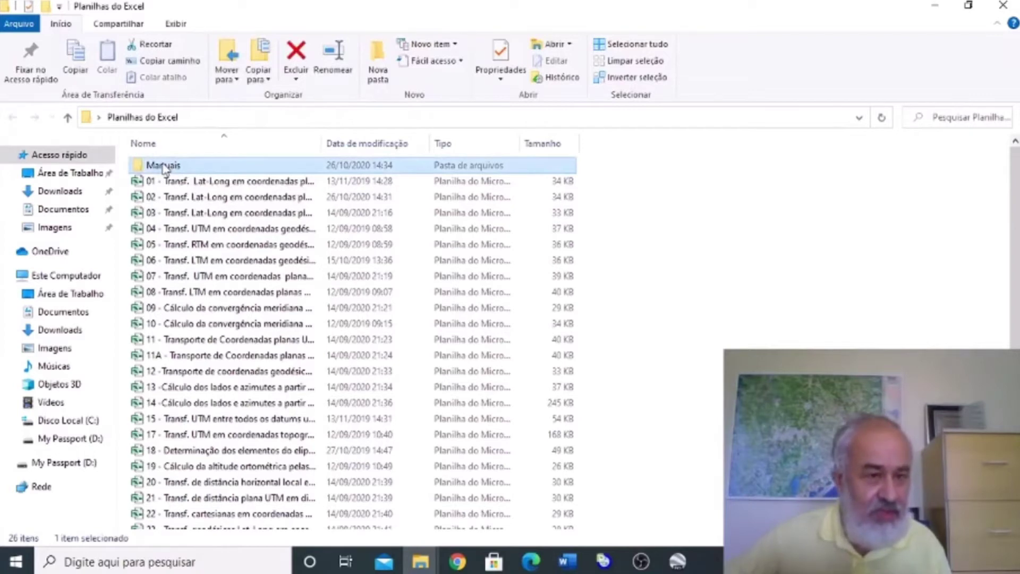
double_click(164, 168)
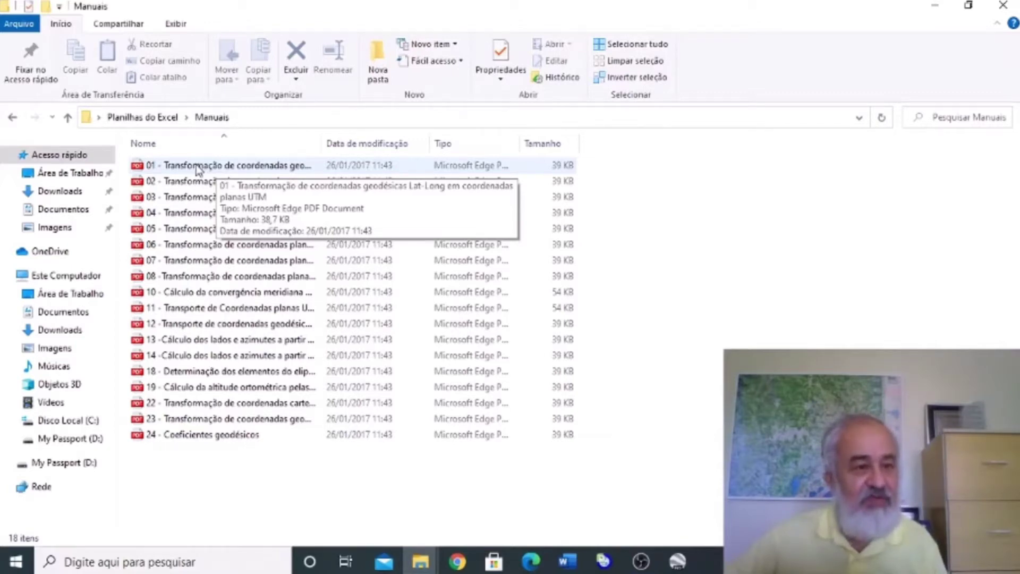
Step: Open the '01 - Transformação de coordenadas' PDF in Edge and read its seven usage steps
double_click(198, 168)
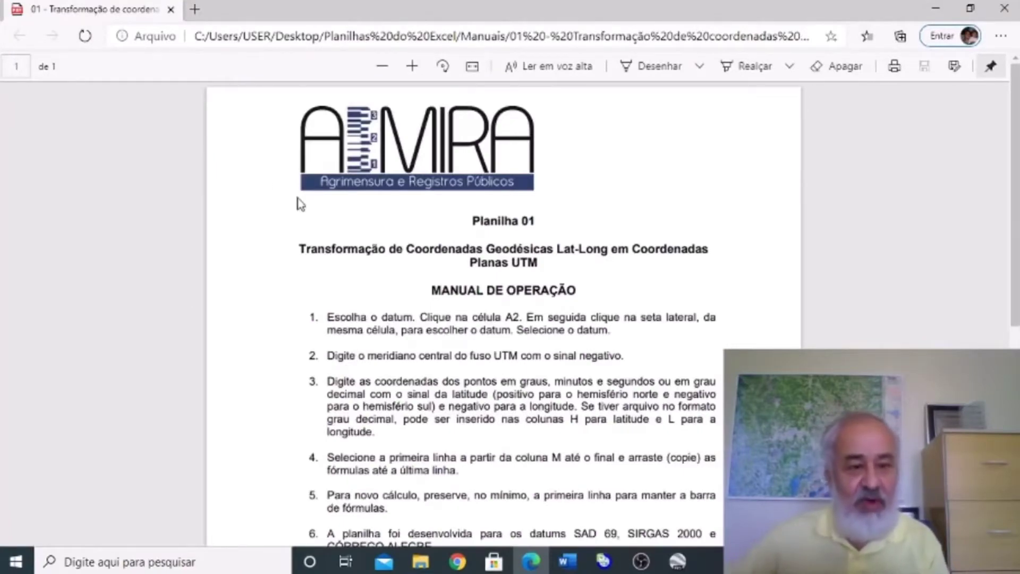
scroll(301, 204, down, 1)
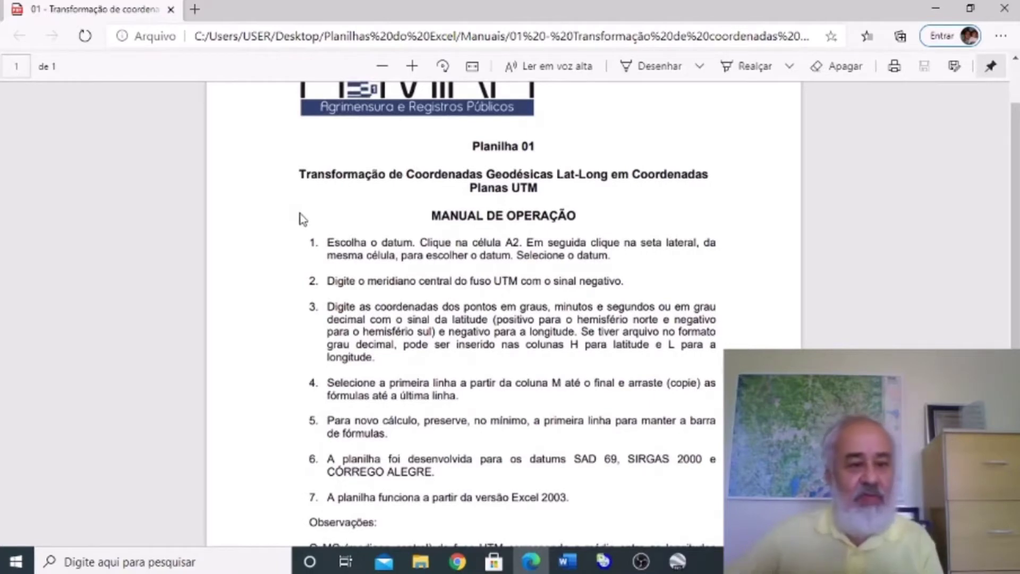
scroll(300, 217, down, 1)
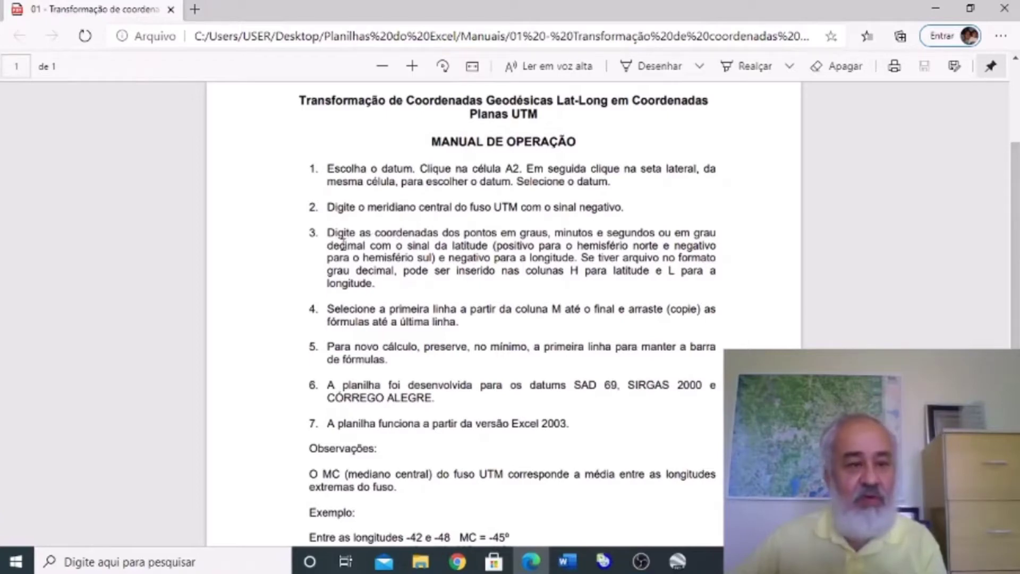
scroll(346, 255, down, 2)
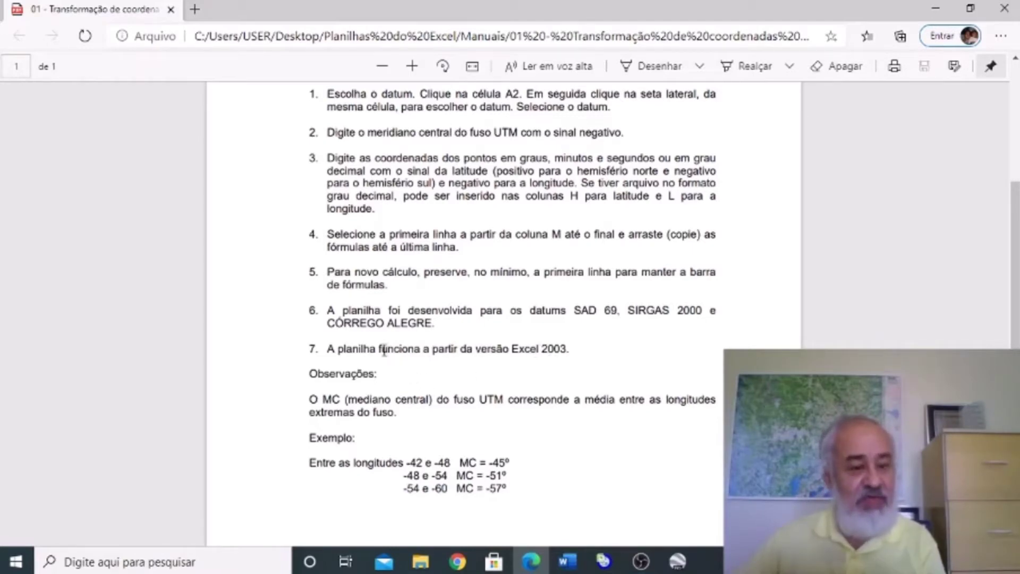
scroll(354, 344, down, 3)
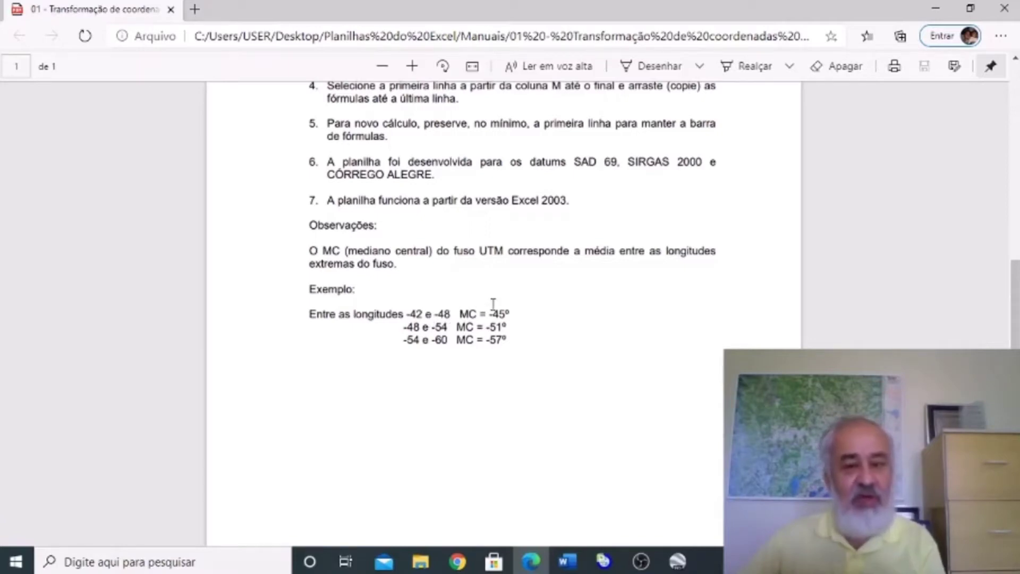
scroll(491, 302, up, 2)
scroll(493, 298, up, 1)
scroll(493, 290, up, 1)
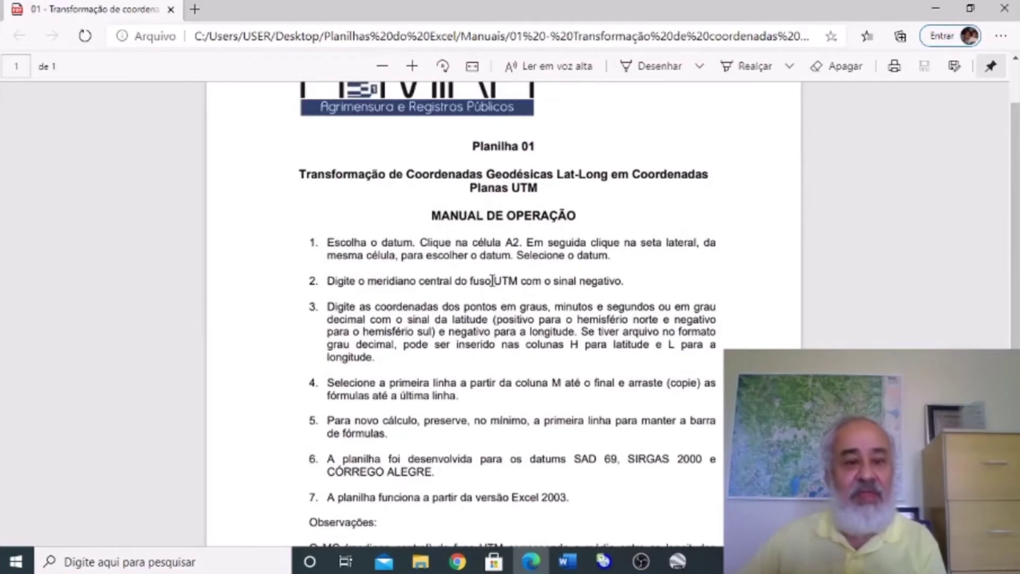
scroll(493, 282, up, 3)
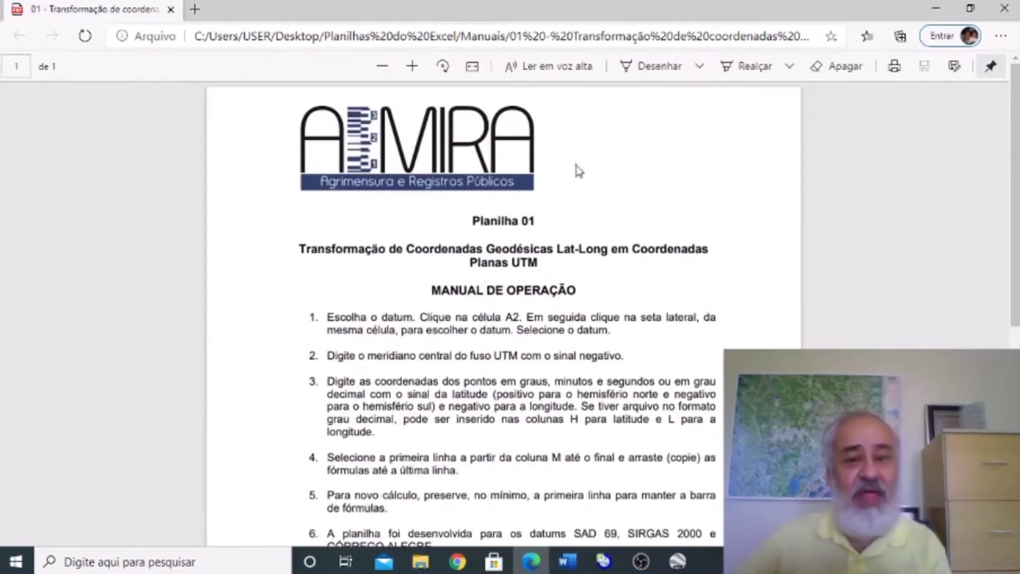
click(1004, 9)
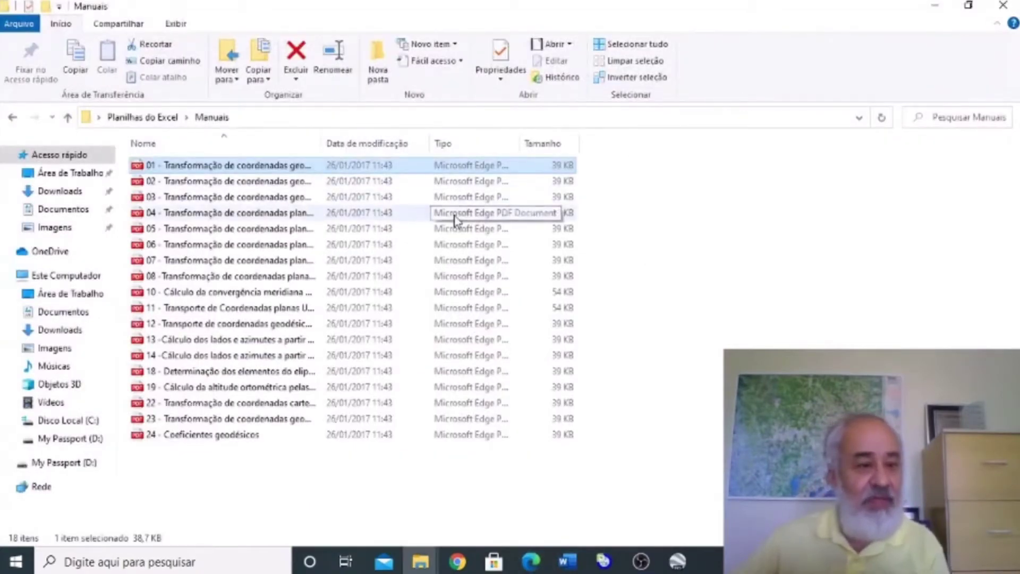
Step: Close the Manuais window and open workbook 01, Lat-Long to UTM, in Excel
click(1005, 9)
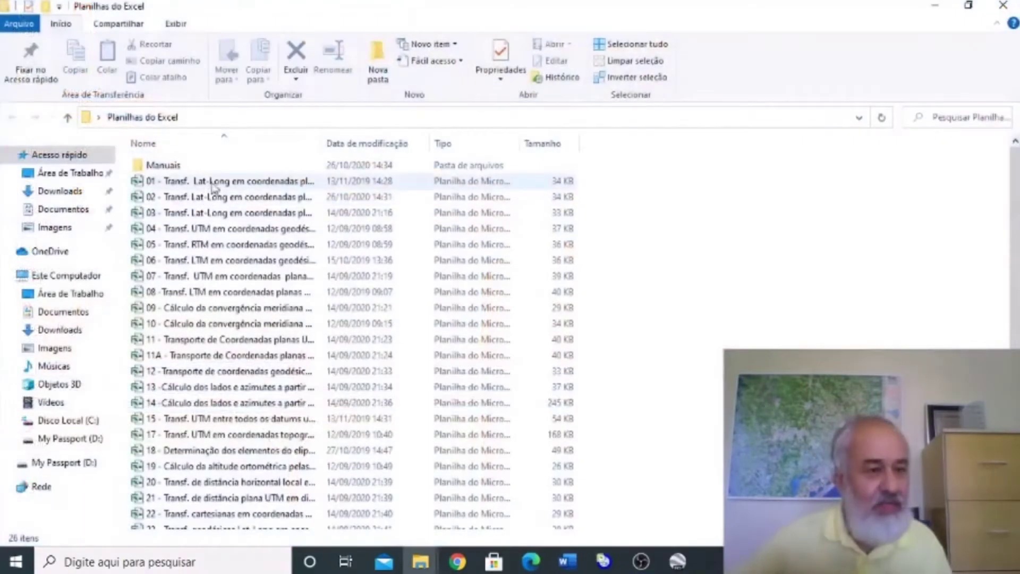
mouse_move(219, 181)
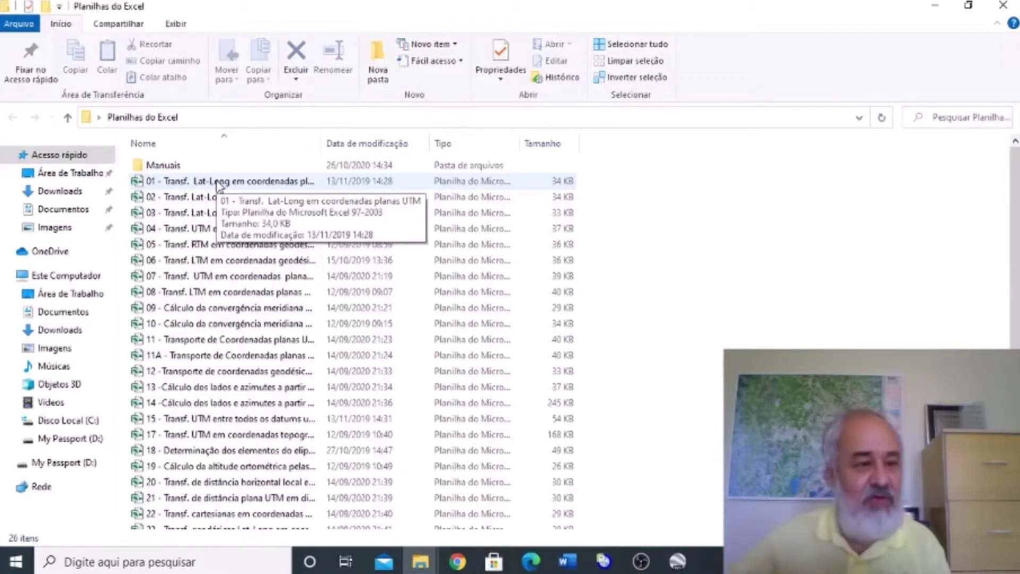
double_click(165, 181)
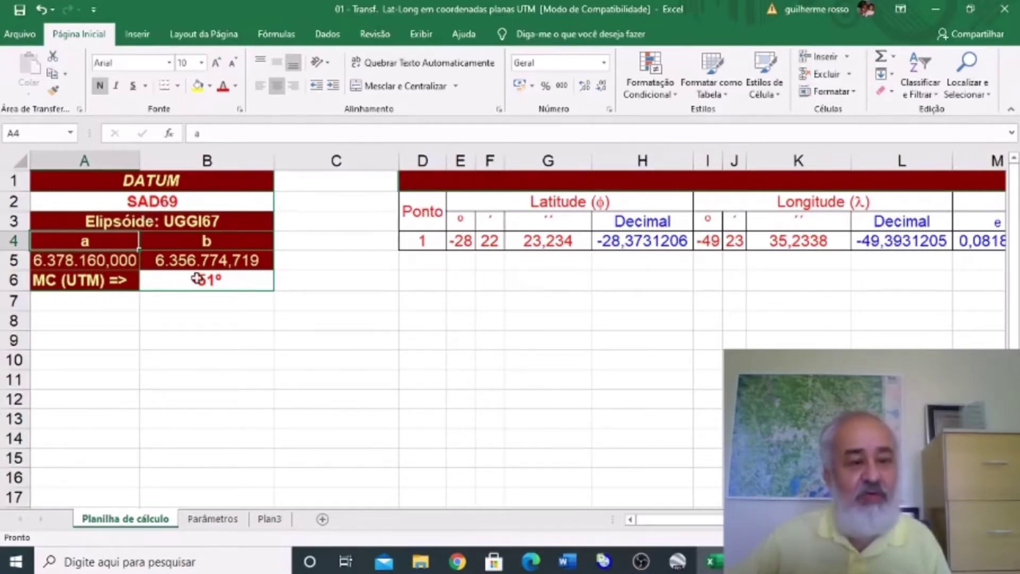
click(157, 204)
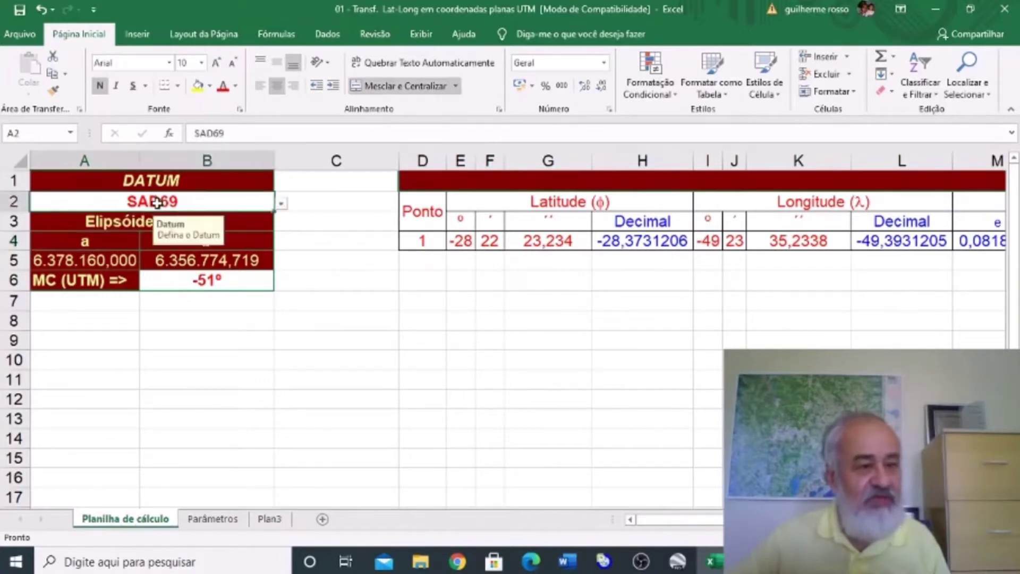
click(281, 205)
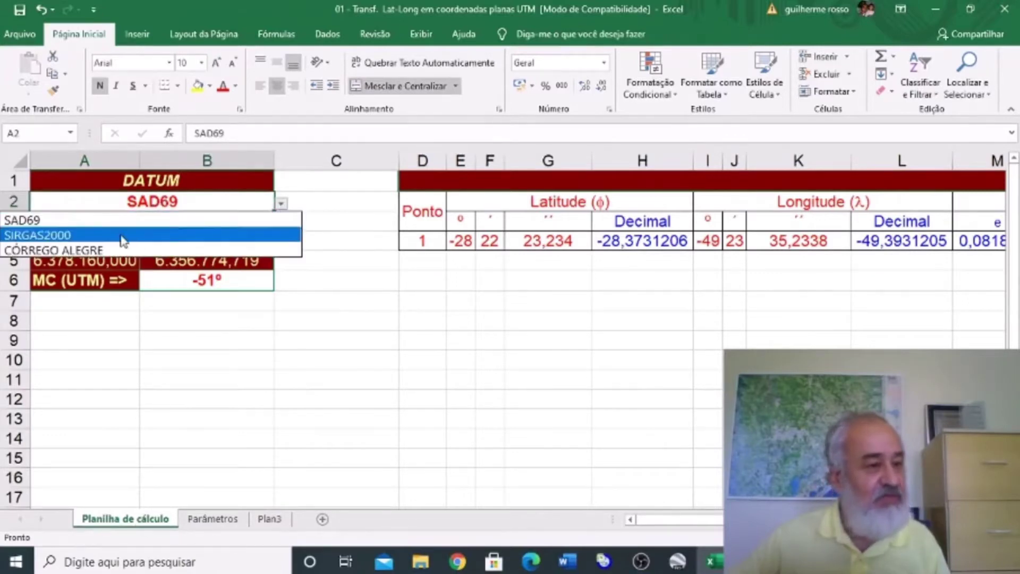
click(58, 222)
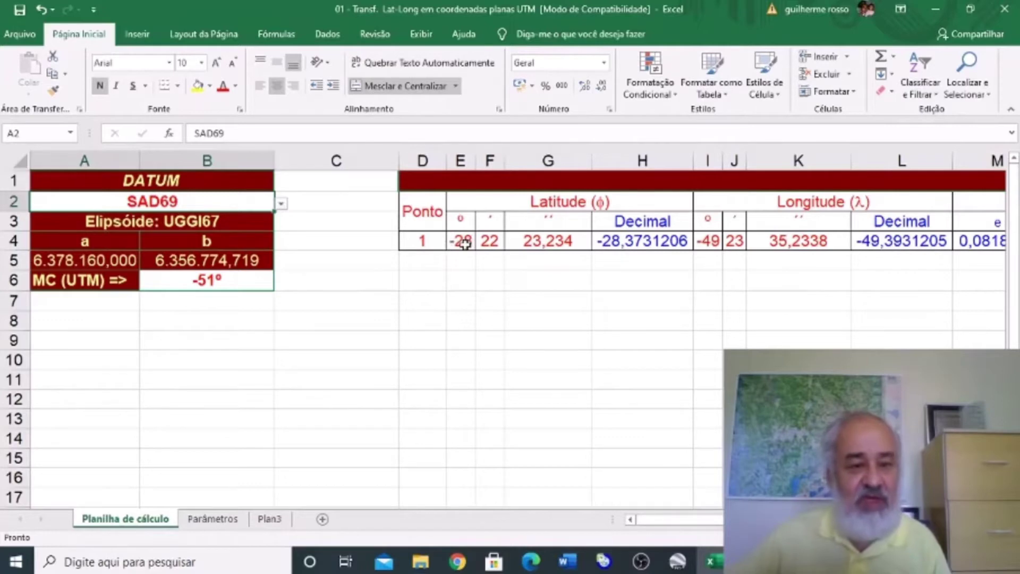
click(465, 243)
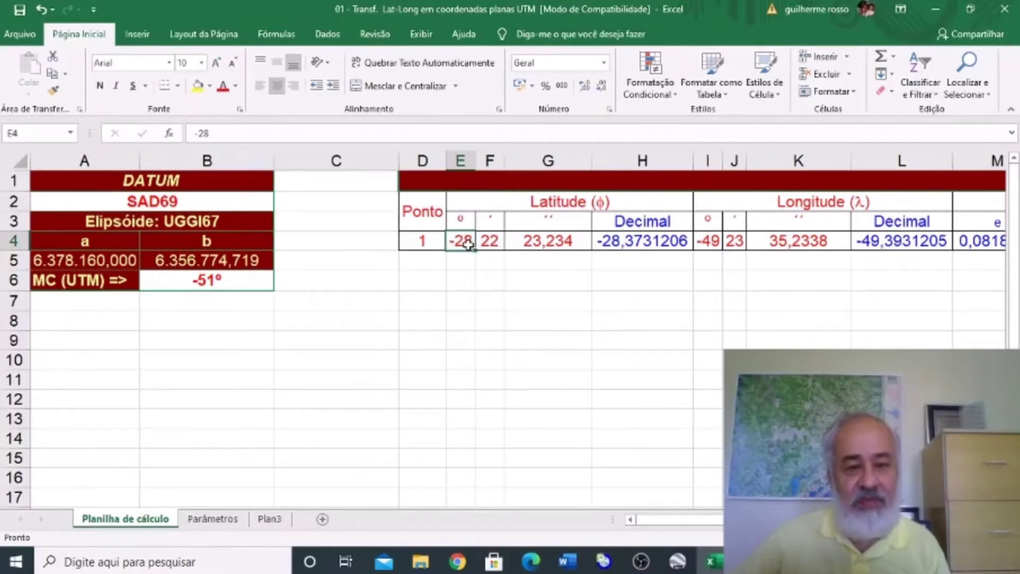
key(Right)
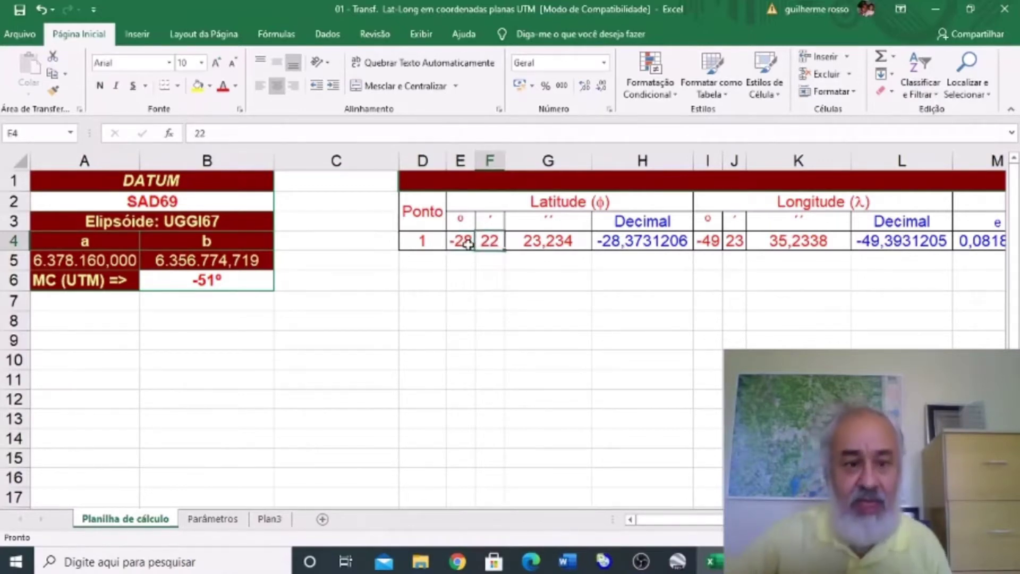
Step: Step along row 4 through the longitude minutes, e' value and A–D coefficients
key(Right)
key(Right)
key(Right)
key(Right)
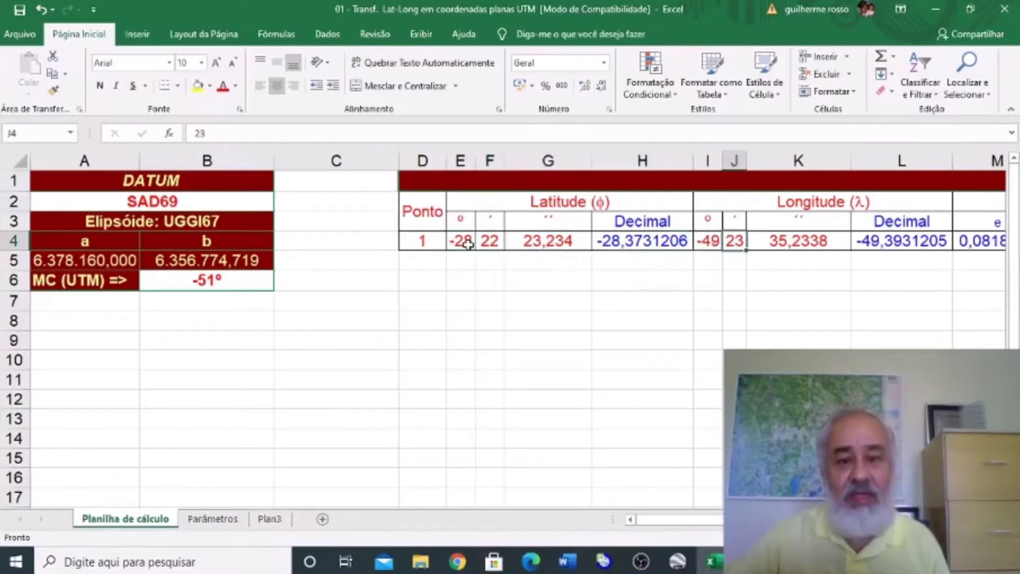
key(Right)
key(Right)
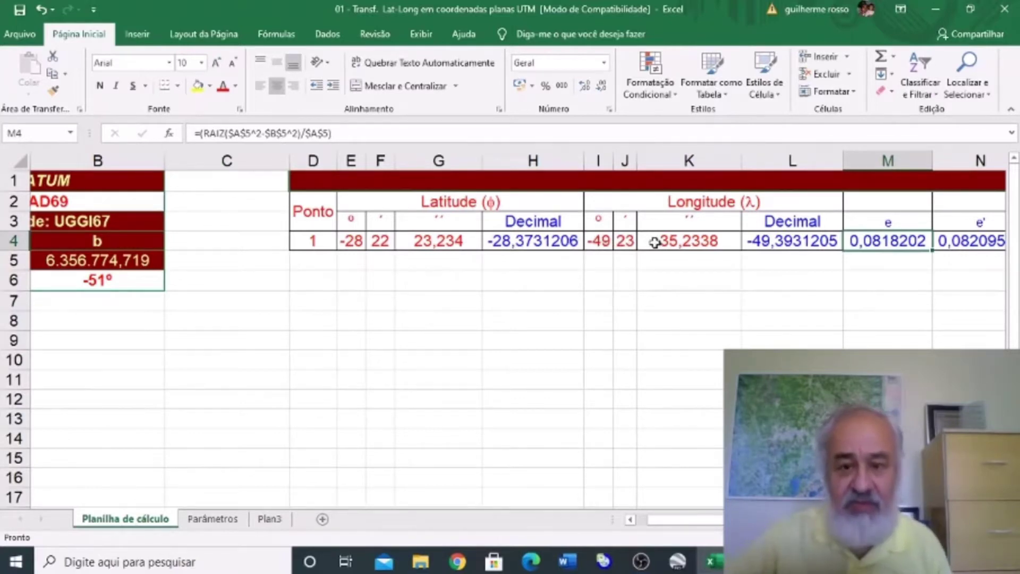
key(Right)
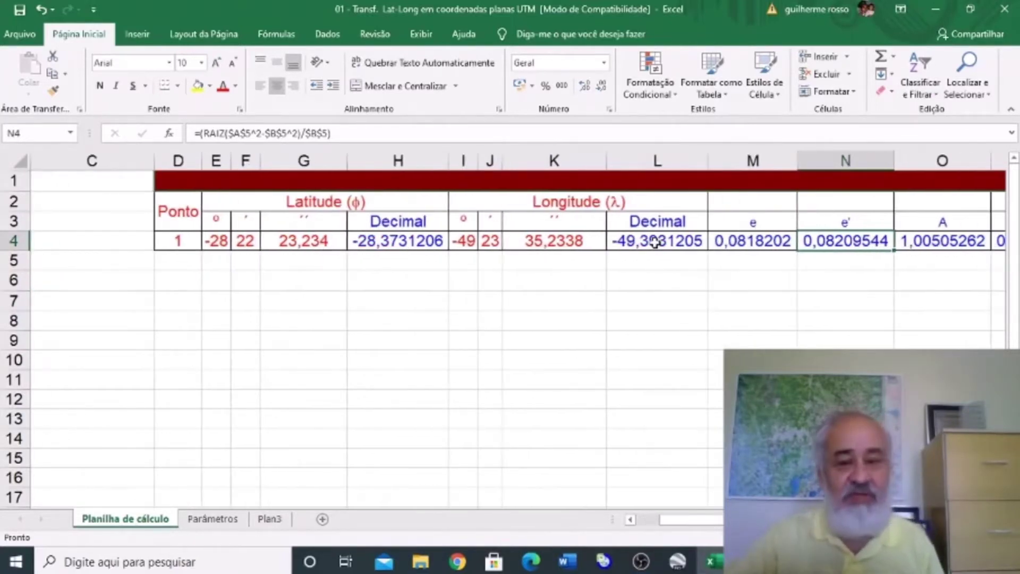
key(Right)
key(Right)
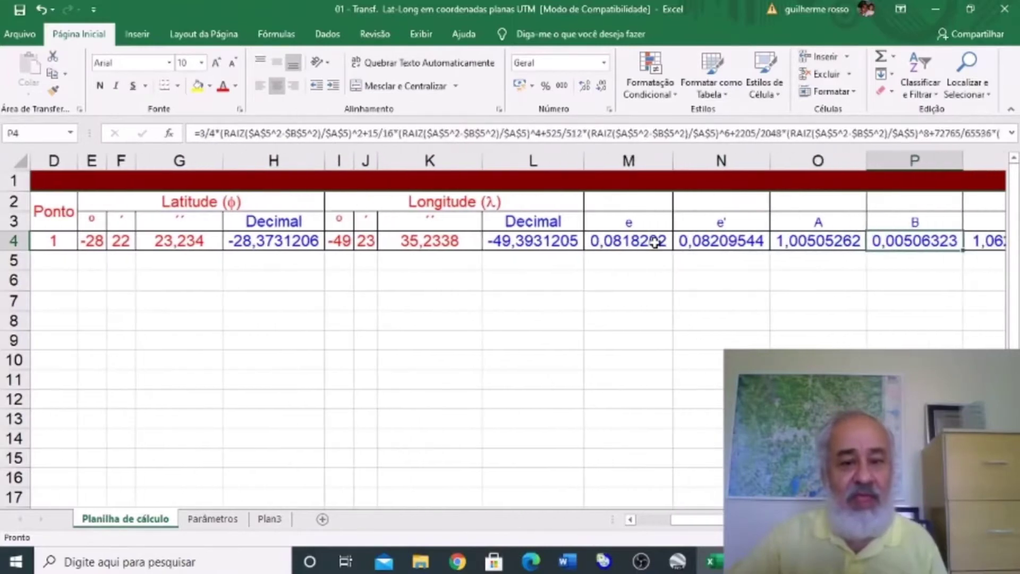
key(Right)
key(Right)
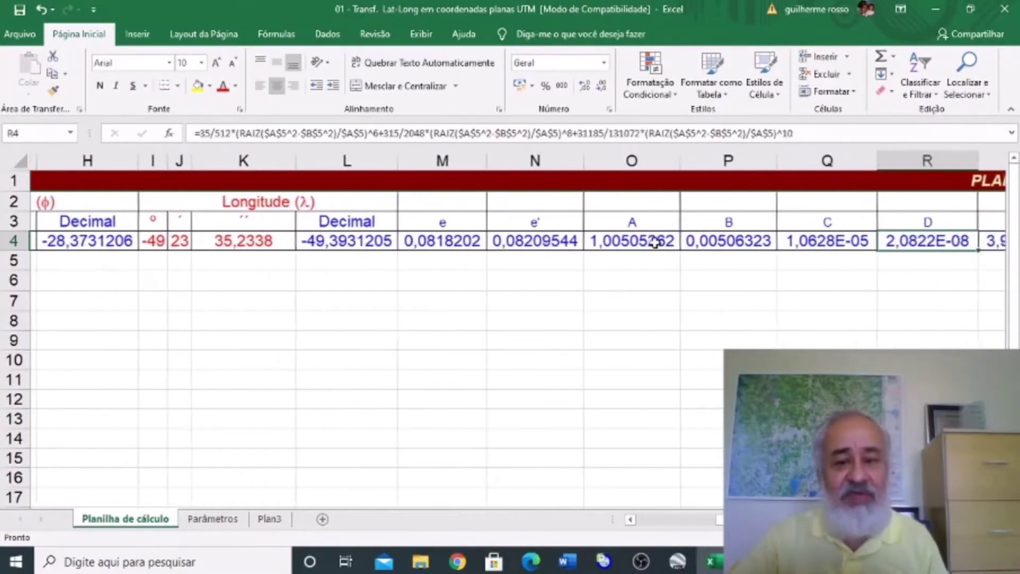
key(Right)
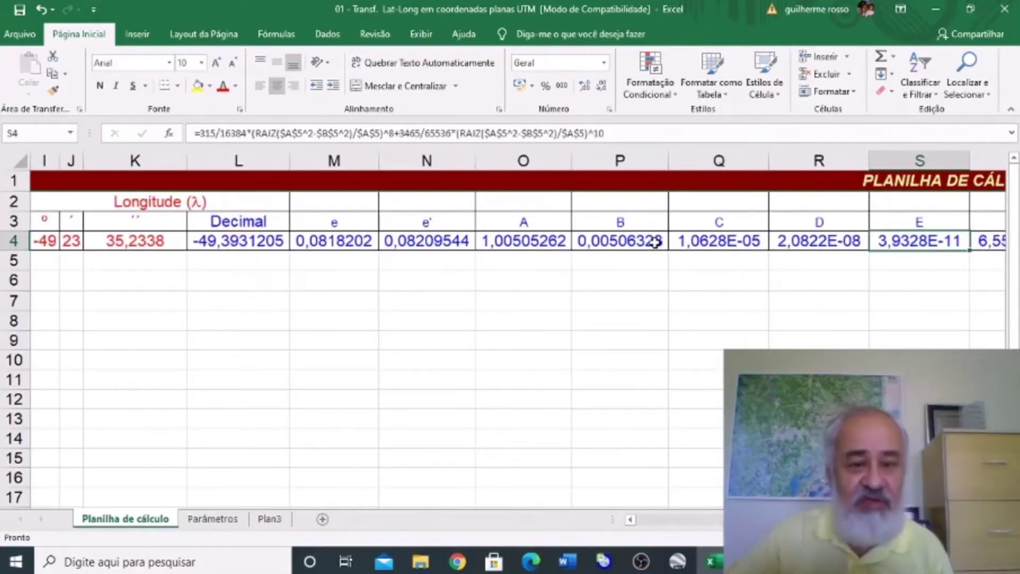
Step: Continue past the S distance and I–III terms to the final N coordinate, then select the SIRGAS2000 datum cell
key(Right)
key(Right)
key(Right)
key(Right)
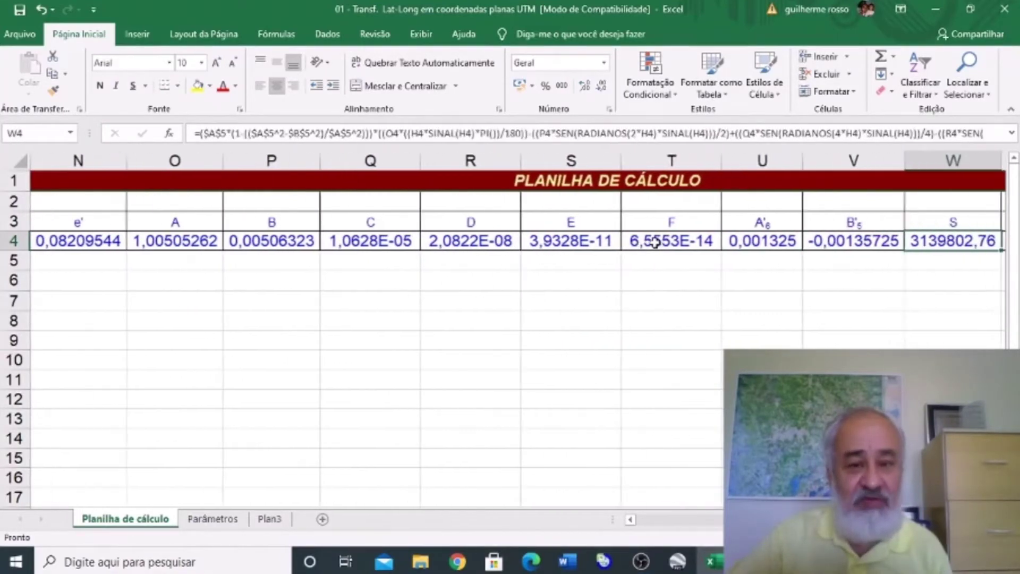
key(Right)
key(Right)
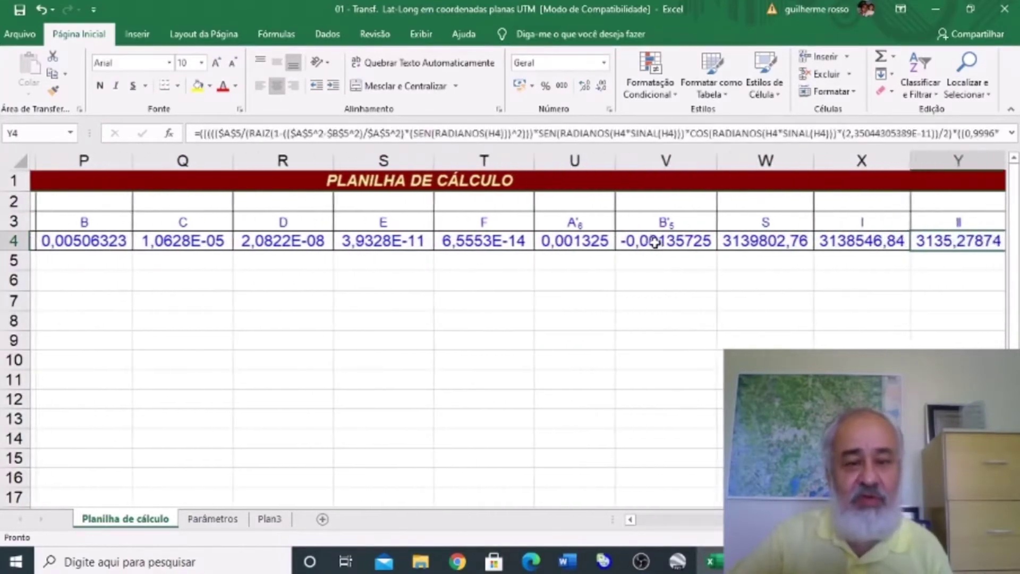
key(Right)
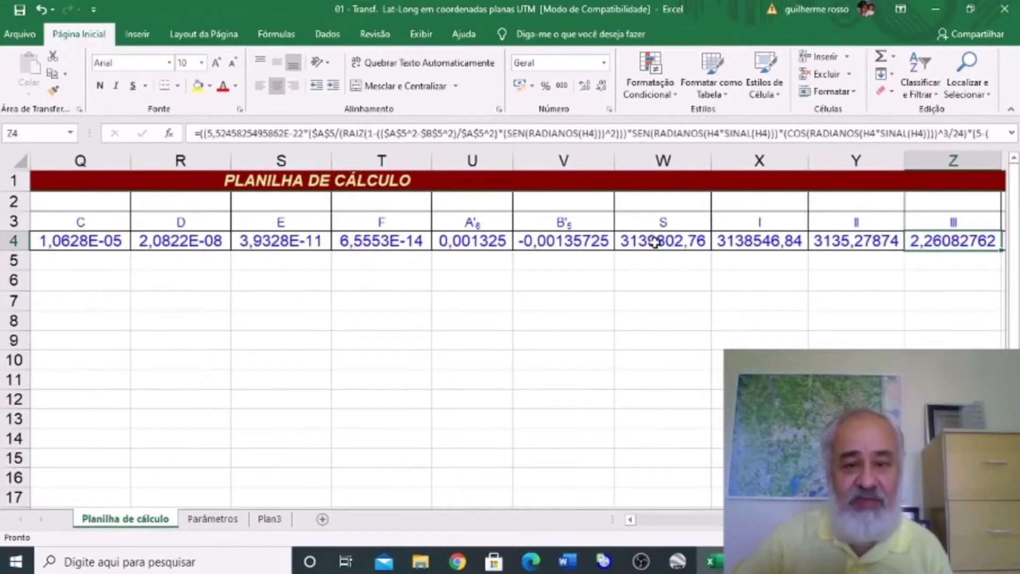
key(Right)
key(Right)
key(Right)
key(Right)
key(Right)
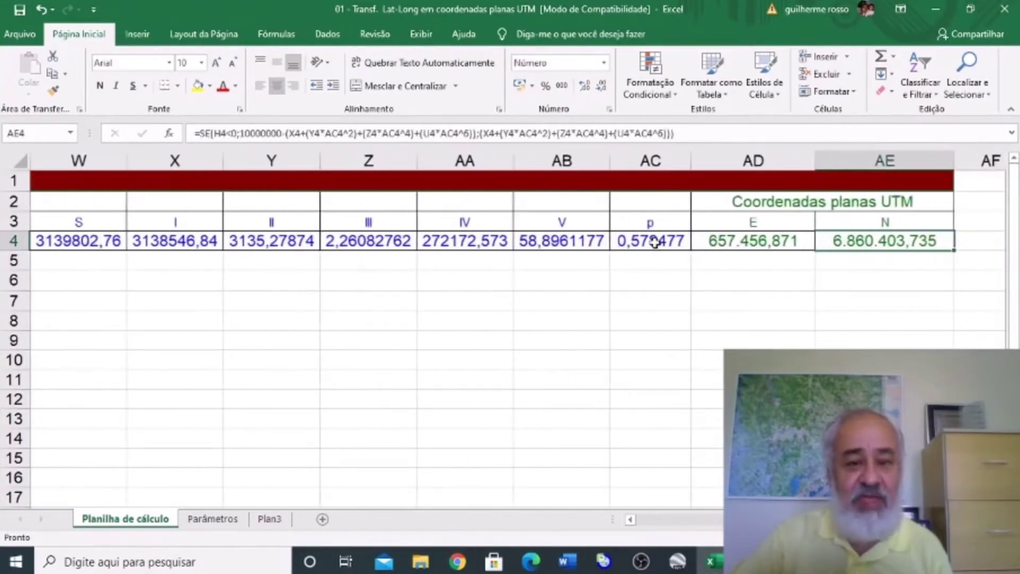
key(Right)
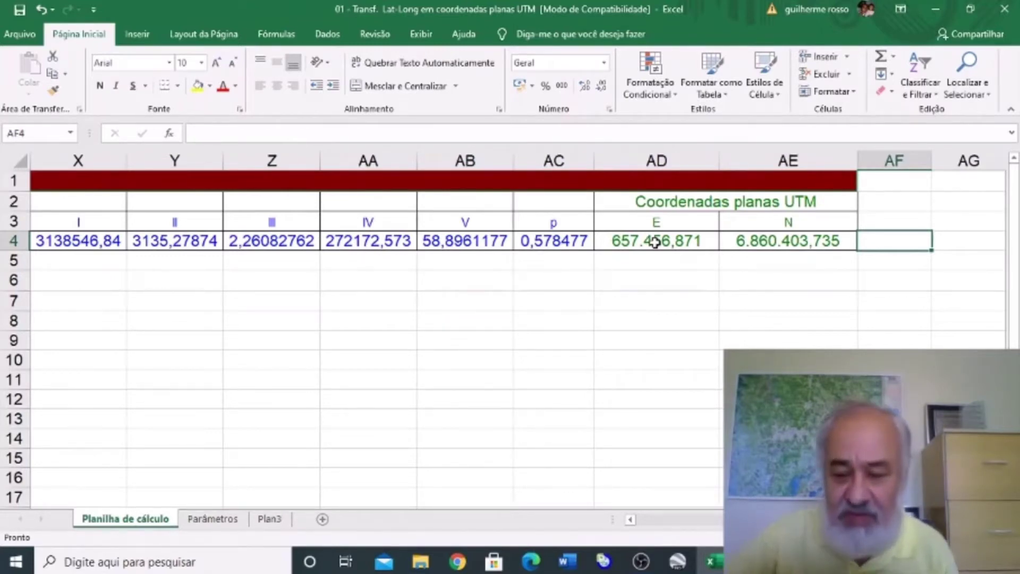
key(End)
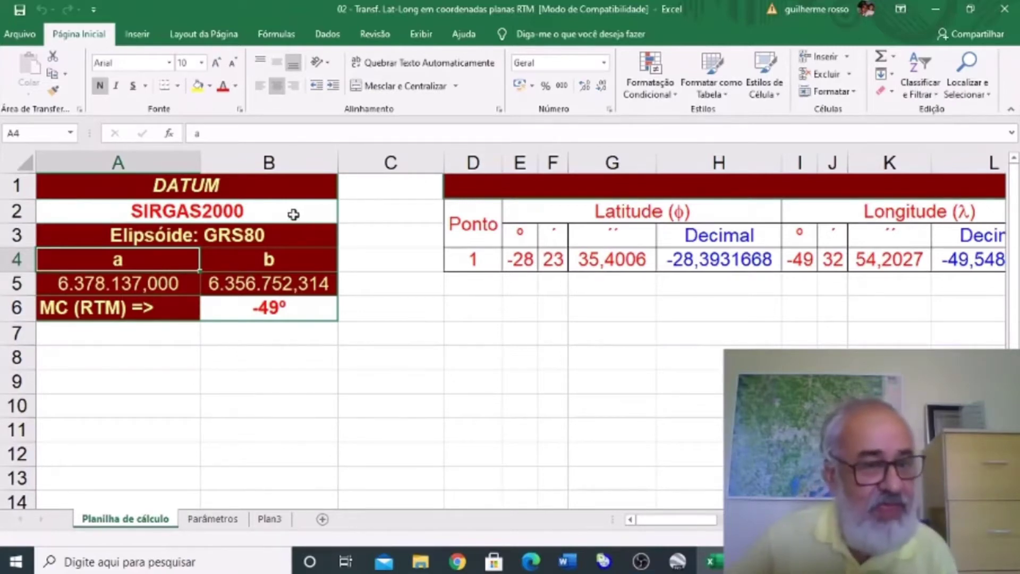
click(239, 213)
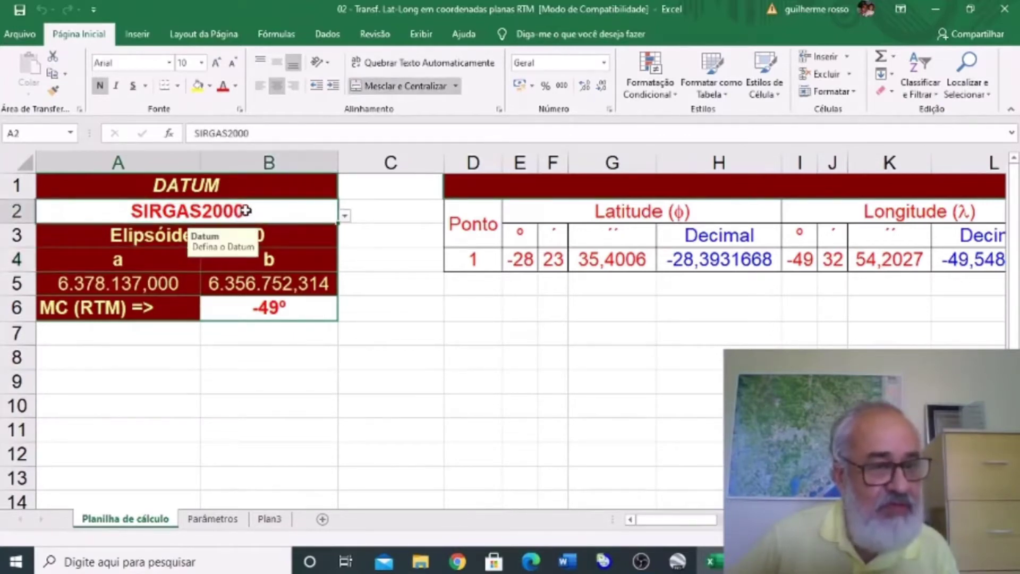
Step: Switch the datum from SIRGAS2000 to SAD69, loading the UGGI67 ellipsoid's a and b values
click(346, 215)
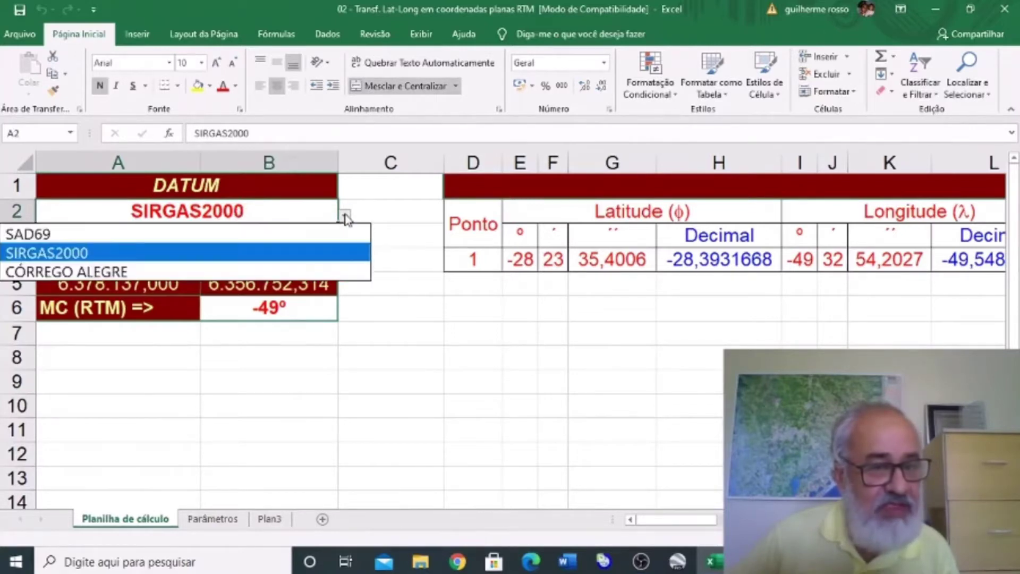
click(80, 240)
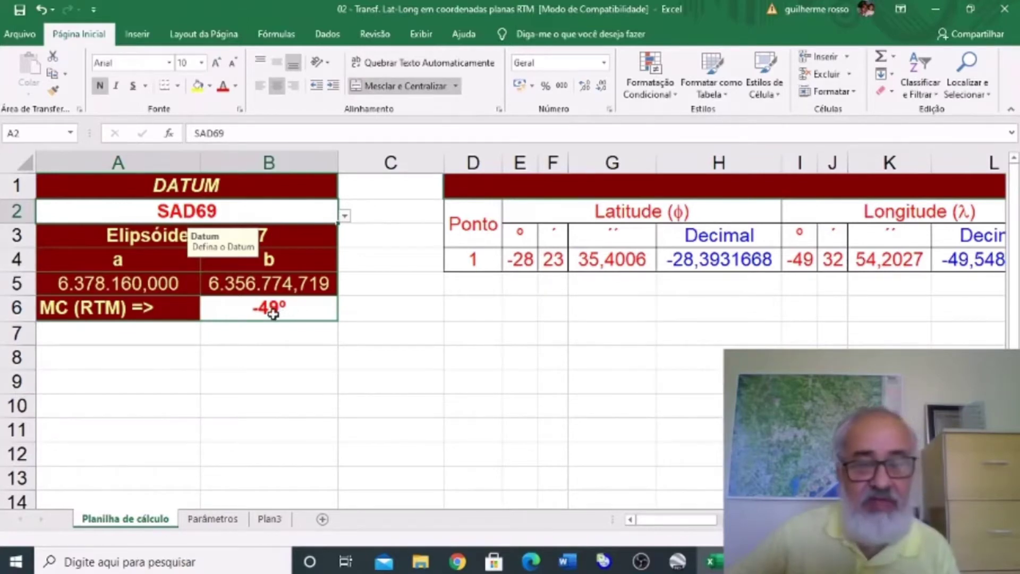
click(512, 260)
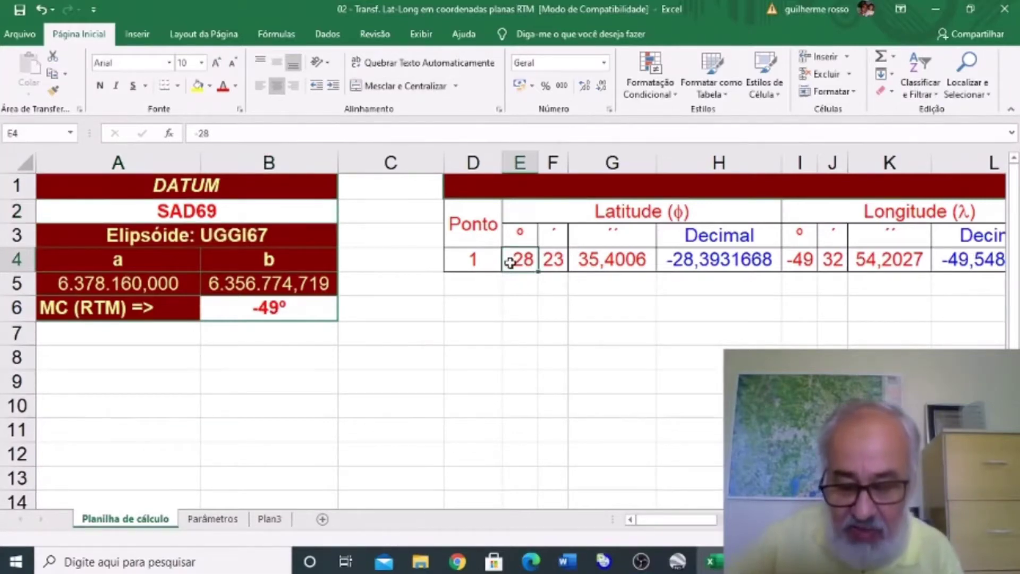
Step: Step along row 4 to the RTM results X = 346.256,040 and Y = 1.857.868,998
key(Right)
key(Right)
key(Right)
key(Right)
key(Right)
key(Right)
key(Right)
key(Right)
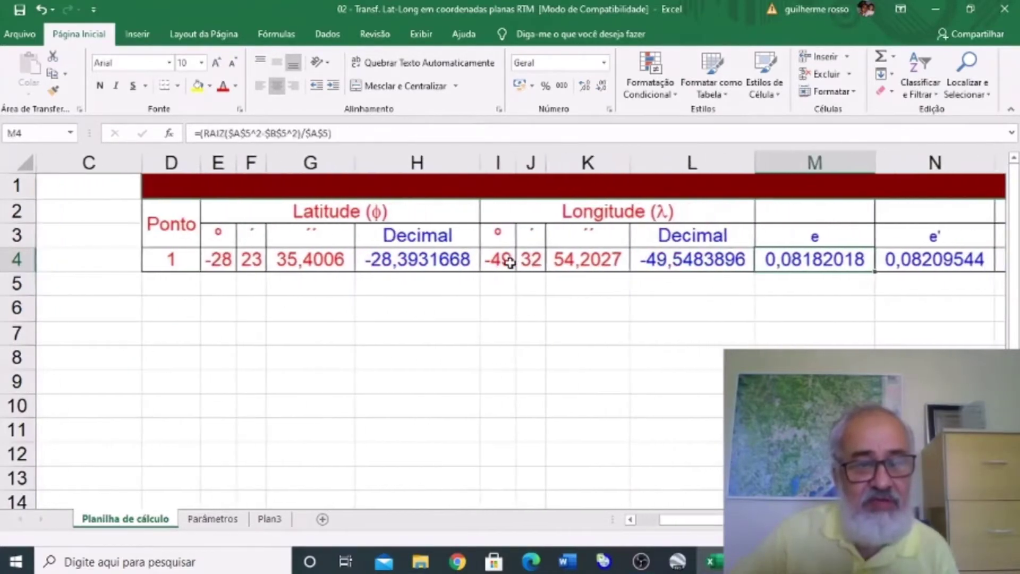
key(Right)
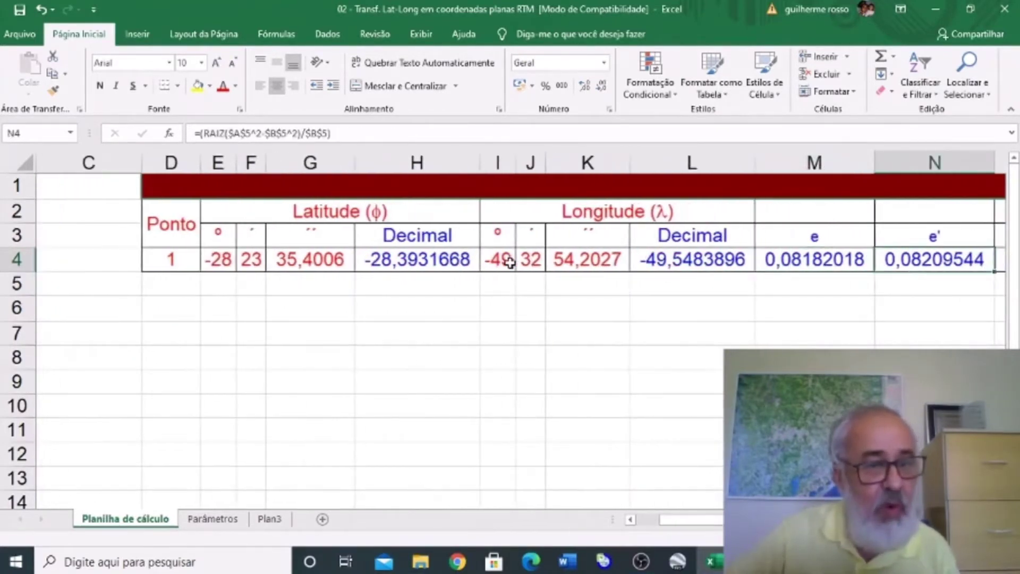
key(Right)
key(Right)
key(Right)
key(Right)
key(Right)
key(Right)
key(Right)
key(Right)
key(Right)
key(Right)
key(Right)
key(Right)
key(Right)
key(Right)
key(Right)
key(Right)
key(Right)
key(Right)
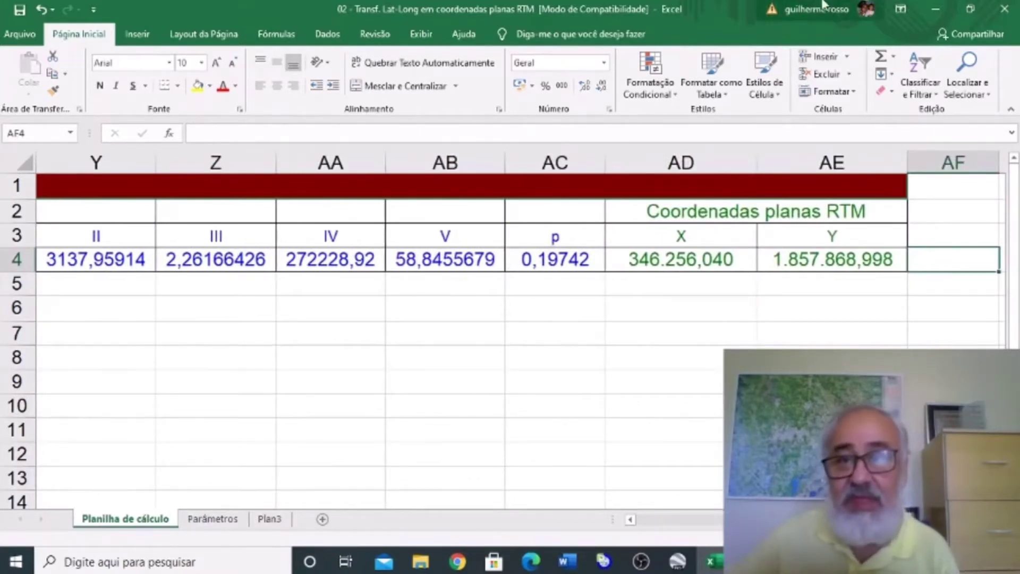
Step: Save and close workbook 02, then open workbook 03 for Lat-Long to LTM
click(1001, 14)
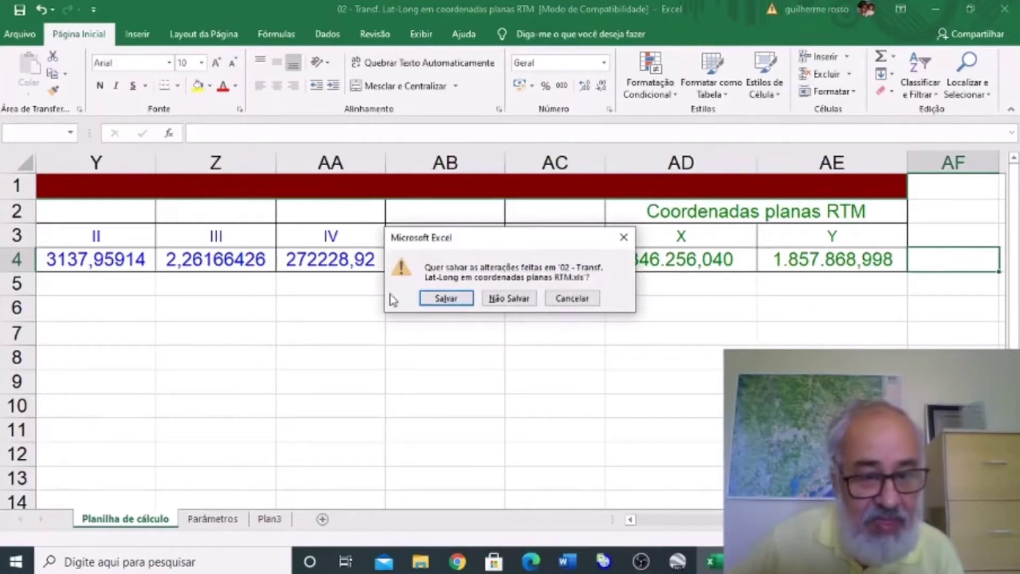
click(439, 298)
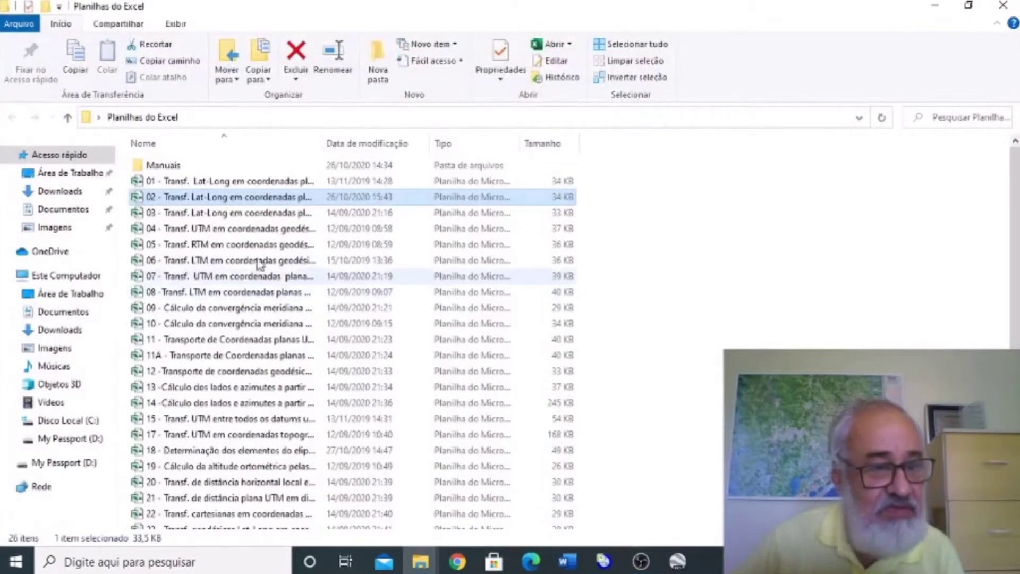
click(136, 214)
double_click(136, 214)
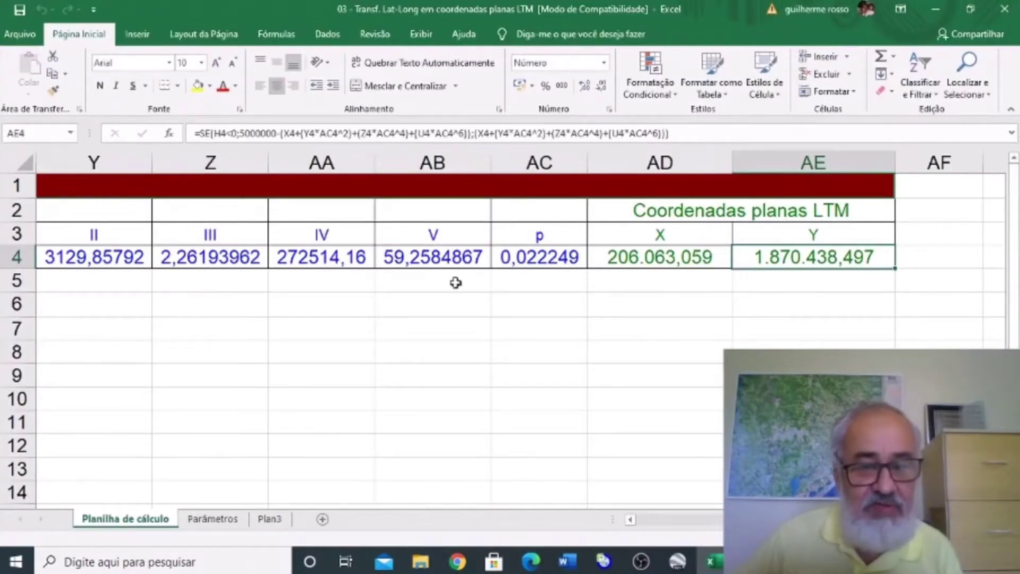
Step: Review row 4 of workbook 03 to LTM X = 206.063,059 and Y = 1.870.438,497, then close it
click(631, 261)
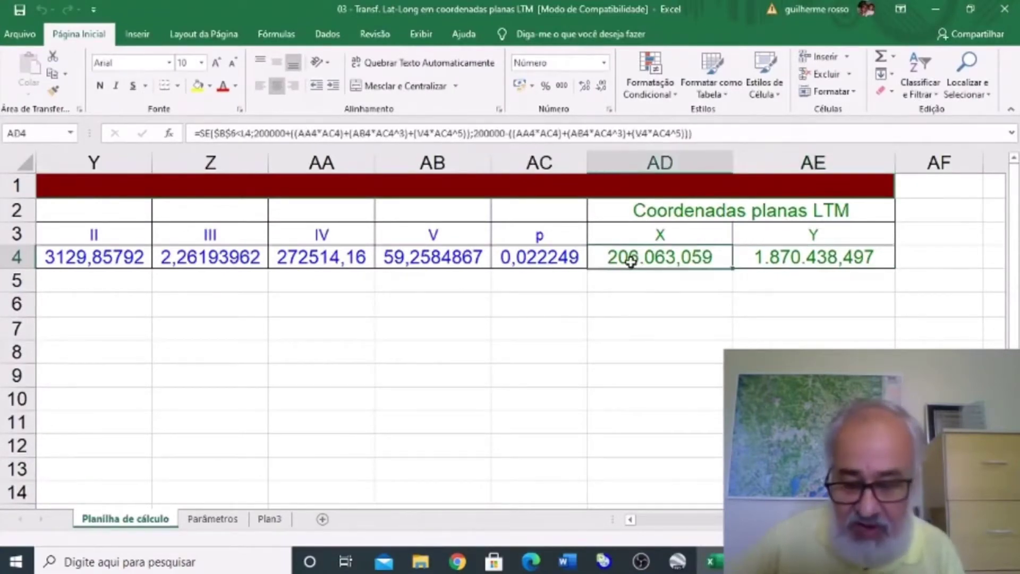
key(Left)
key(Home)
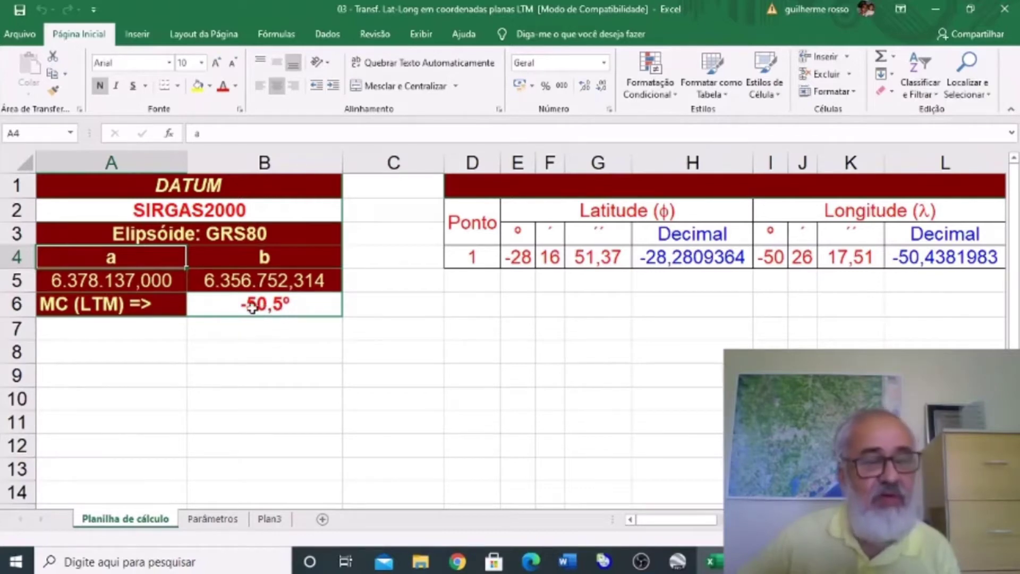
click(478, 261)
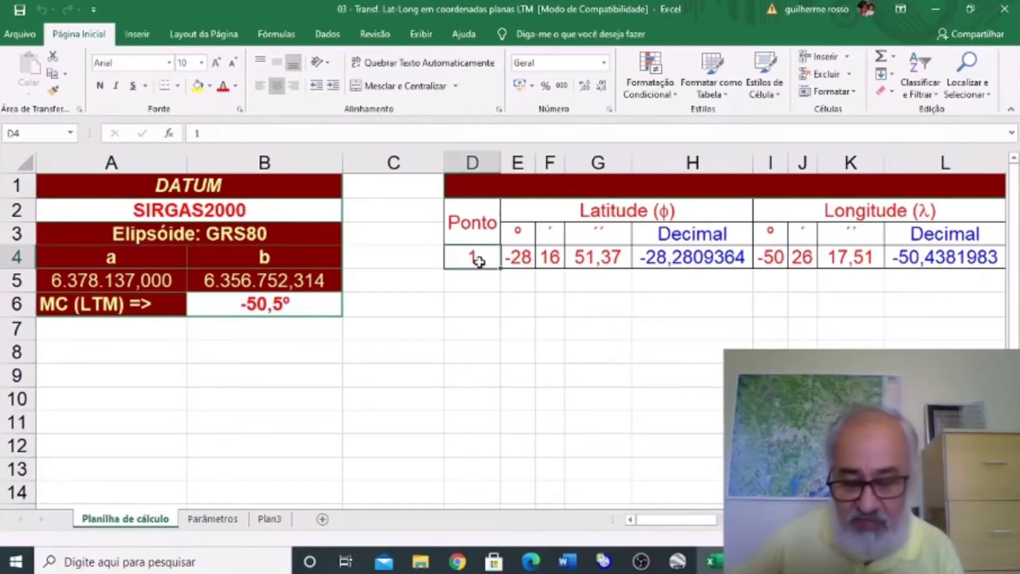
key(Right)
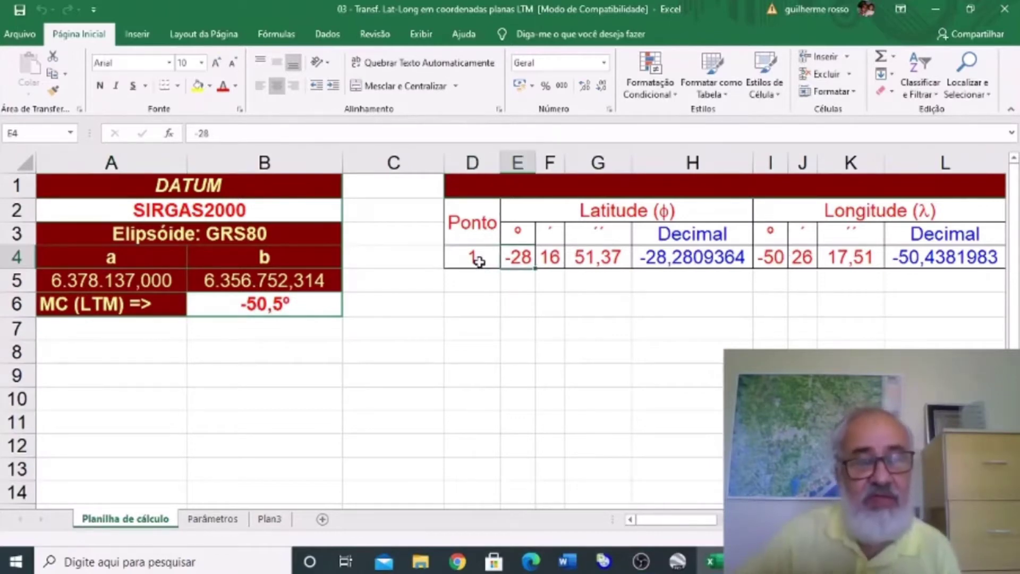
key(Right)
key(Right)
key(Right)
key(Right)
key(Right)
key(Right)
key(Right)
key(Right)
key(Right)
key(Right)
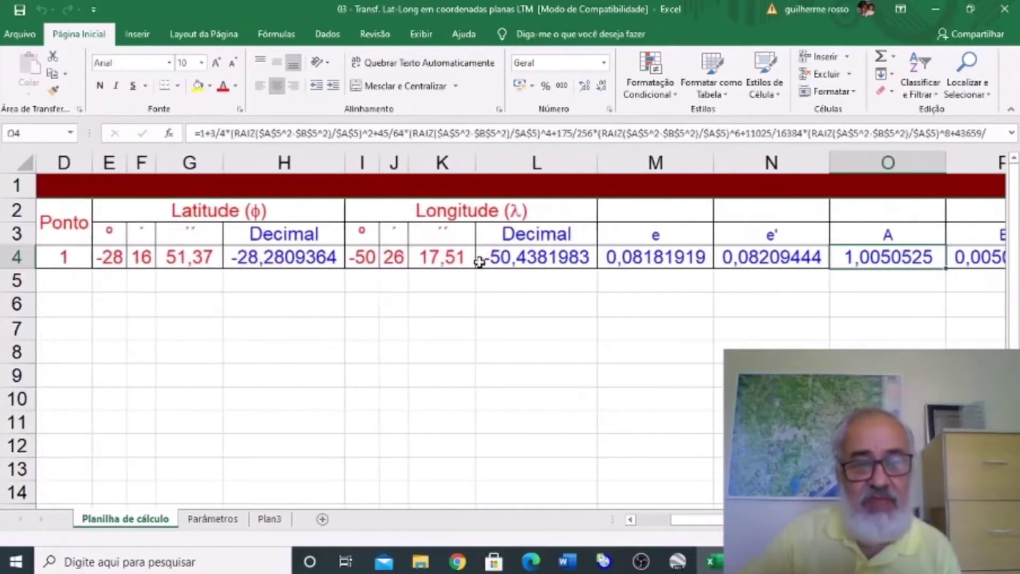
key(Right)
key(Right)
key(Right)
key(Right)
key(Right)
key(Right)
key(Right)
key(Right)
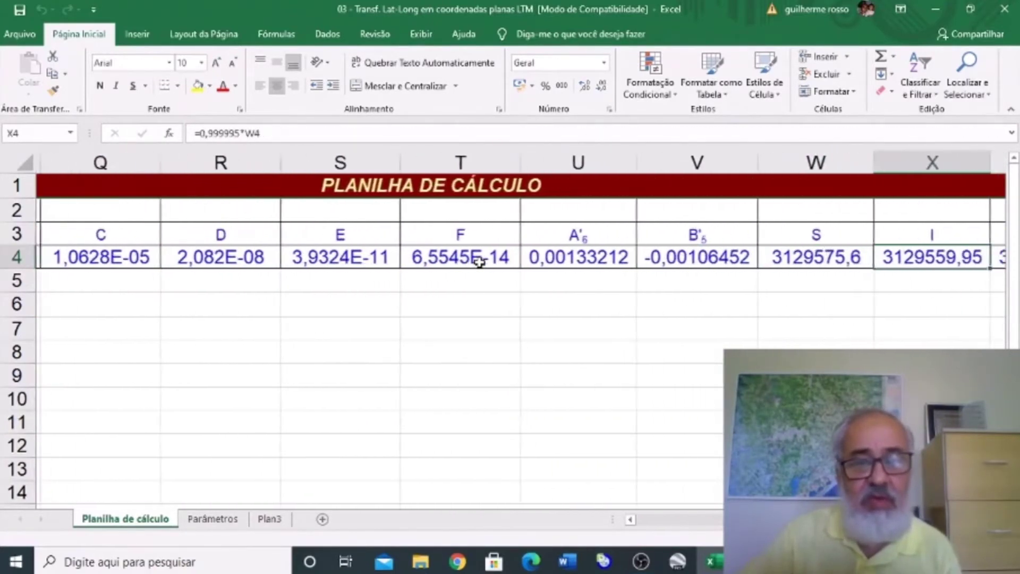
key(Right)
key(Right)
key(Right)
key(Right)
key(Right)
key(Right)
key(Right)
key(Right)
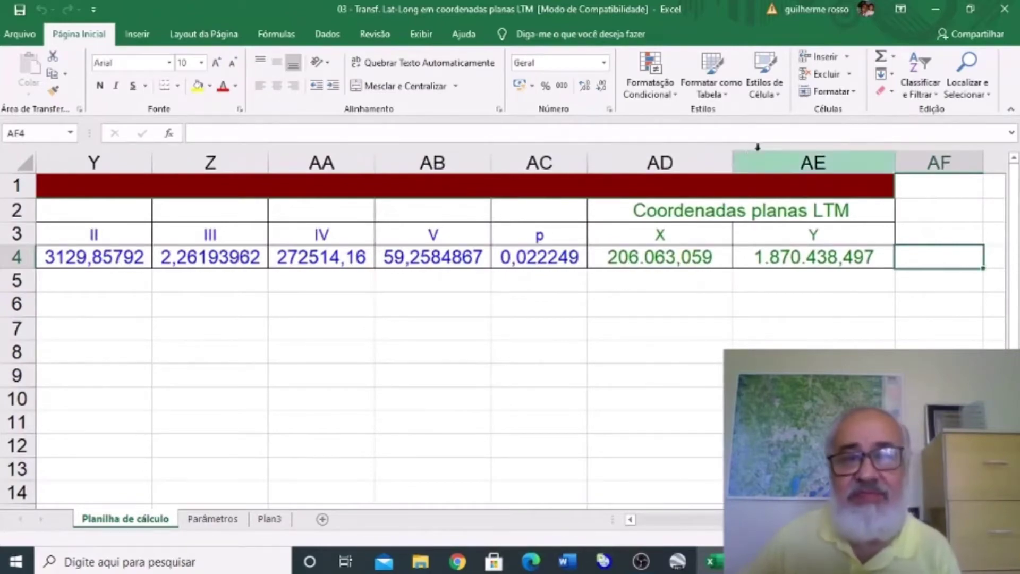
click(1004, 11)
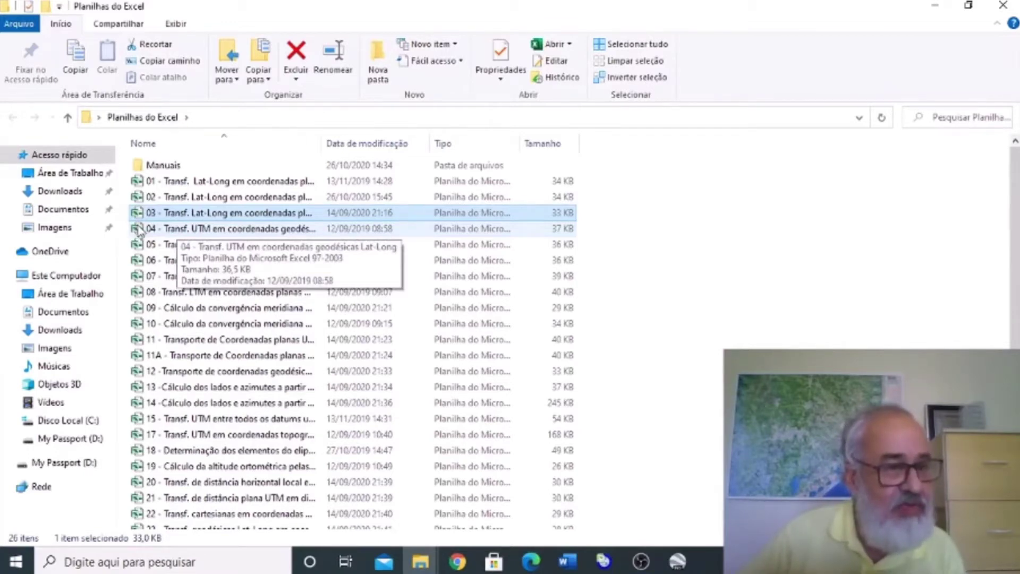
Step: Open workbook 04, UTM to Lat-Long, and inspect the longitude decimal formula
click(141, 229)
double_click(141, 229)
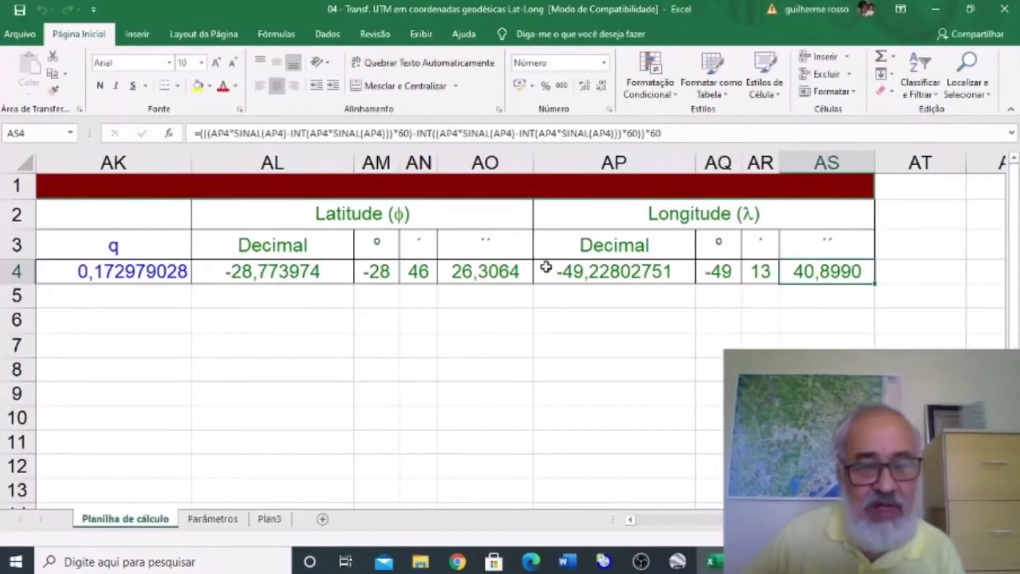
click(573, 268)
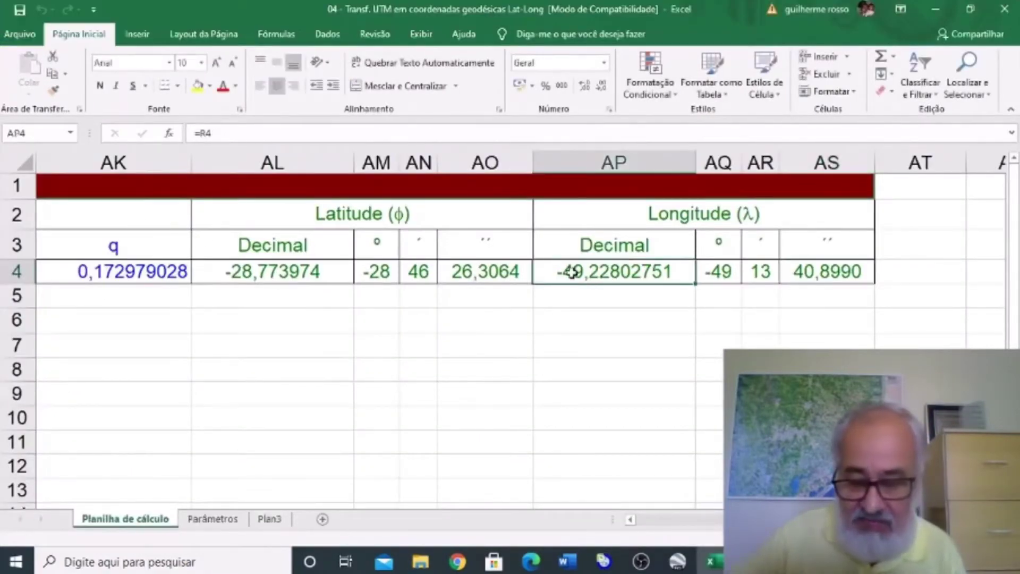
key(Left)
key(Left)
key(Left)
key(Left)
key(Left)
key(Left)
key(Left)
key(Left)
key(Left)
key(Left)
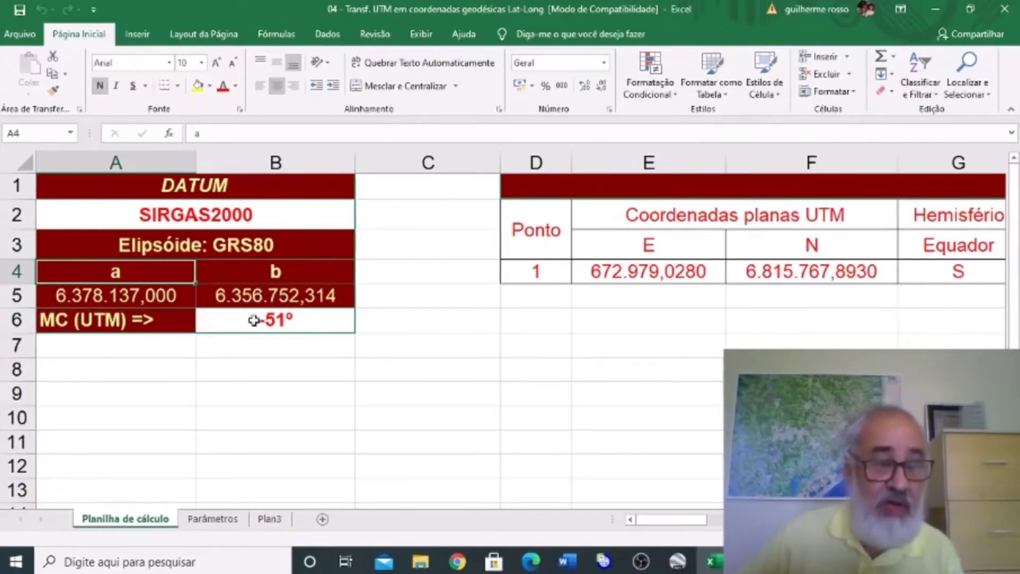
Step: Step from the E and N coordinates through the series terms to the latitude and longitude results, then close
click(590, 270)
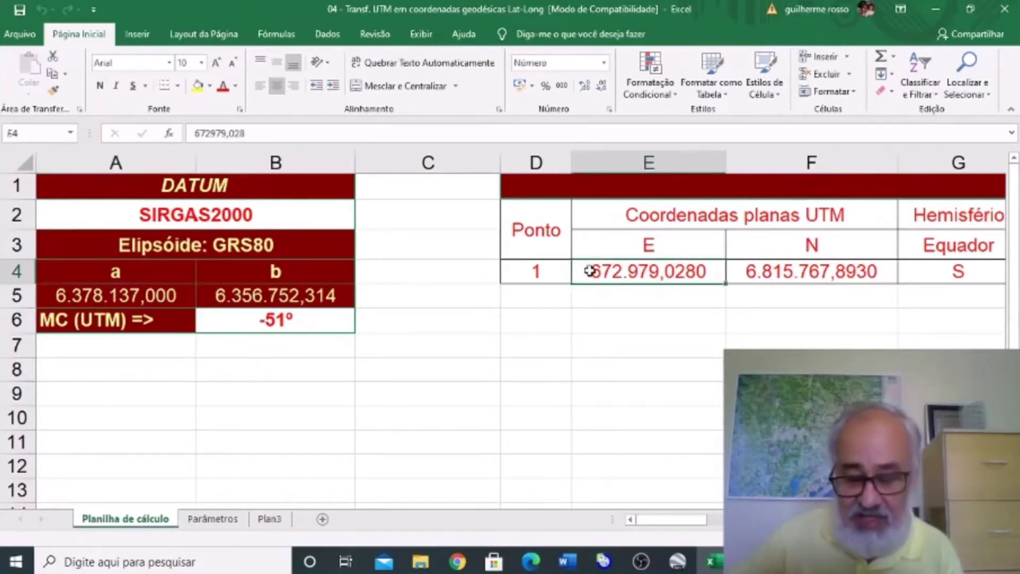
key(Right)
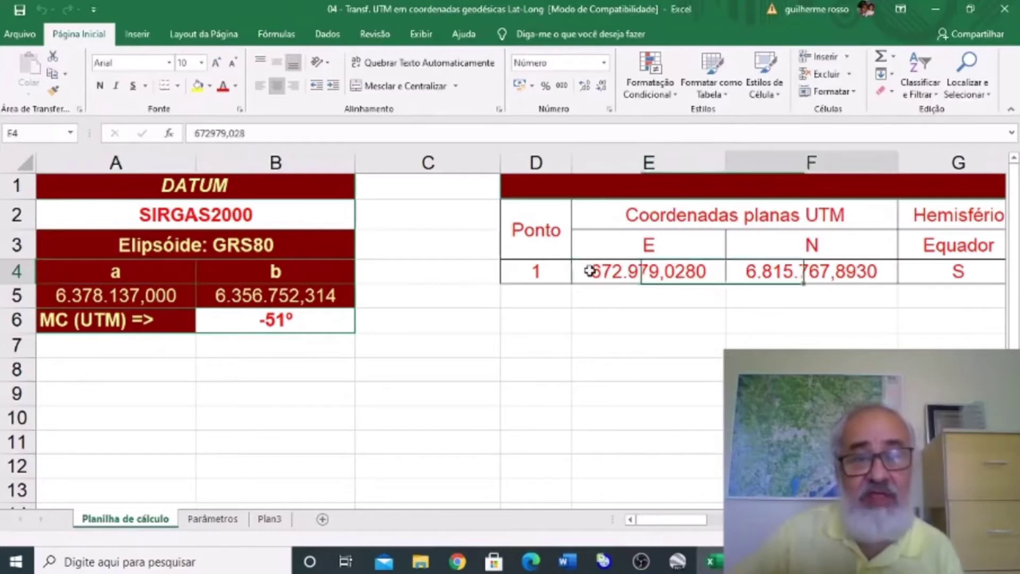
key(Right)
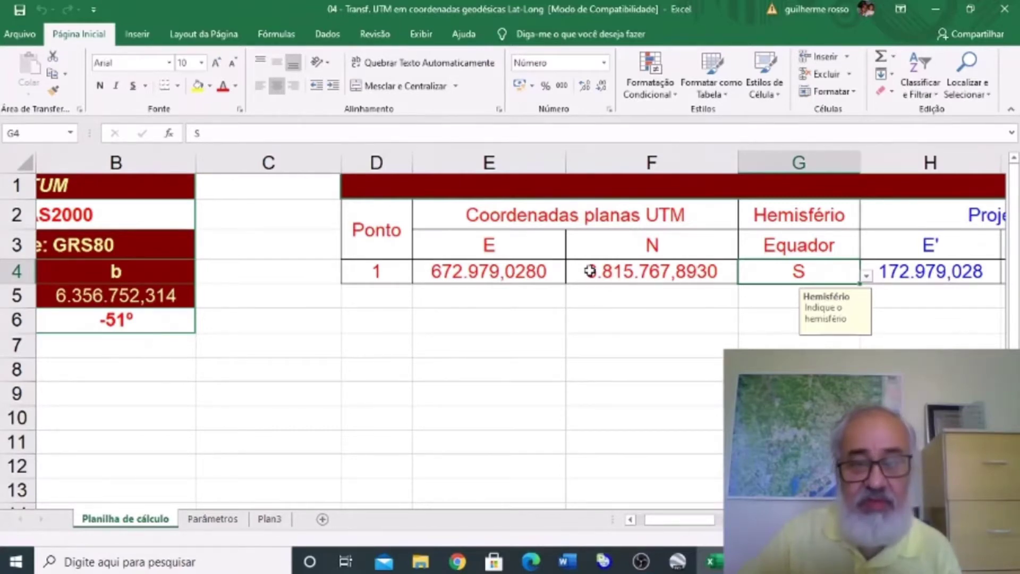
key(Right)
key(Right)
key(Right)
key(Right)
key(Right)
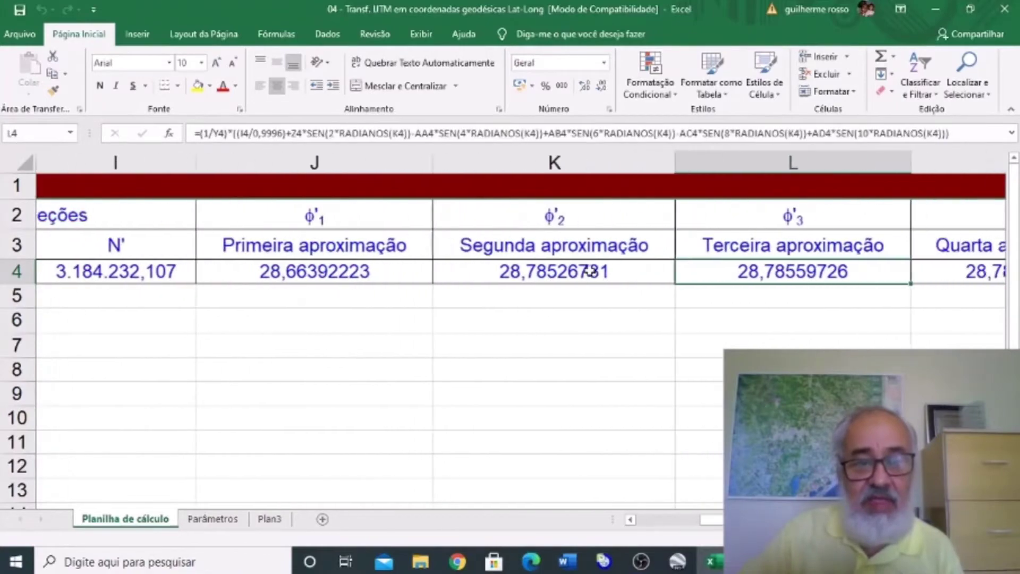
key(Right)
key(Right)
key(Right)
key(Right)
key(Right)
key(Right)
key(Right)
key(Right)
key(Right)
key(Right)
key(Right)
key(Right)
key(Right)
key(Right)
key(Right)
key(Right)
key(Right)
key(Right)
key(Right)
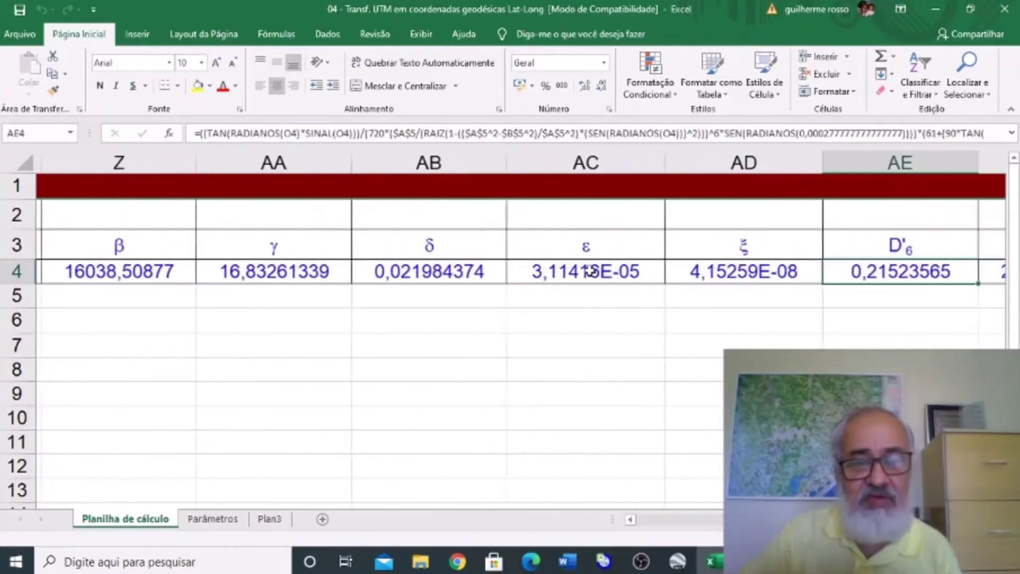
key(Right)
key(Right)
key(Right)
key(Right)
key(Right)
key(Right)
key(Right)
key(Right)
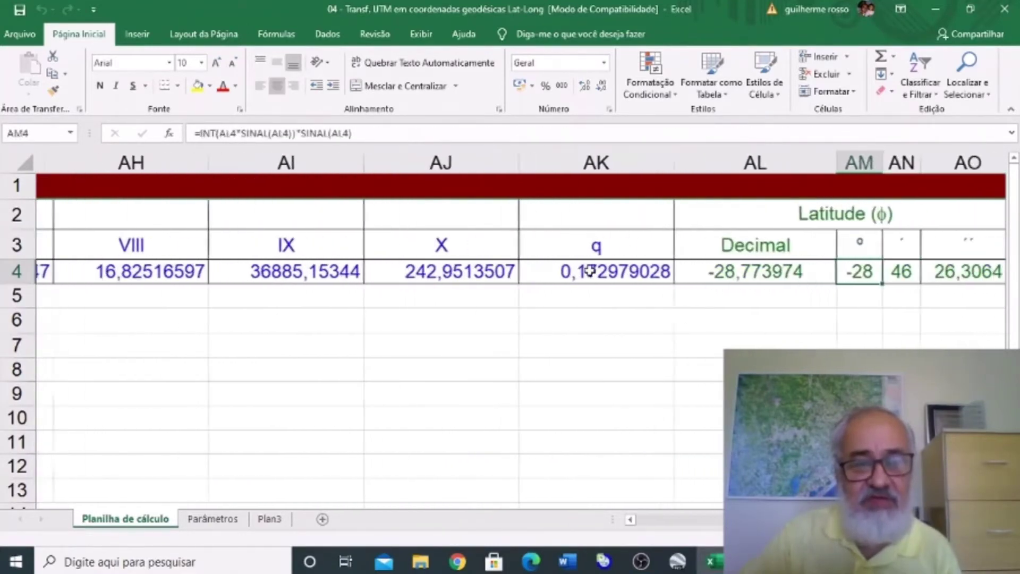
key(Right)
key(Right)
key(Right)
key(Right)
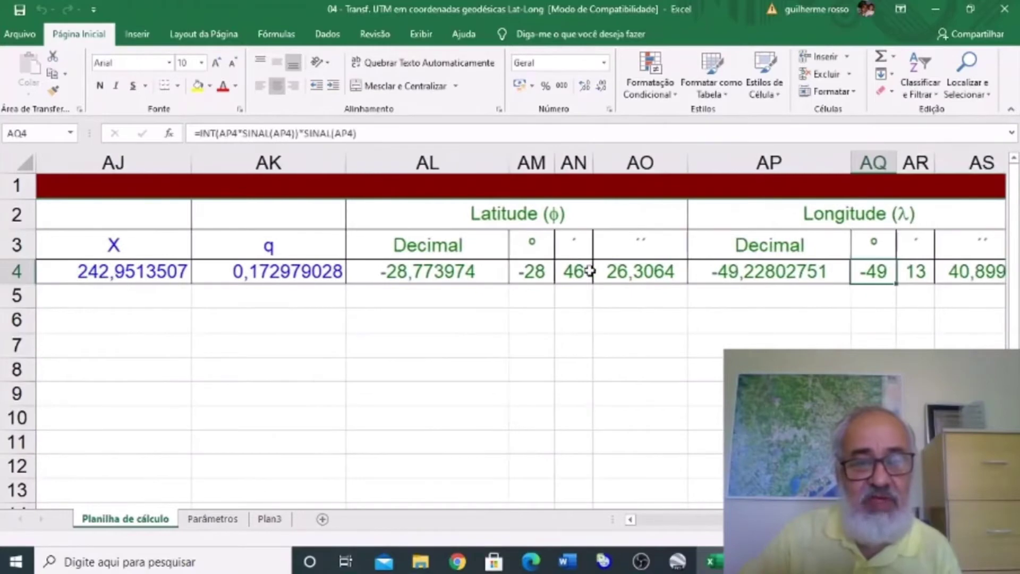
key(Right)
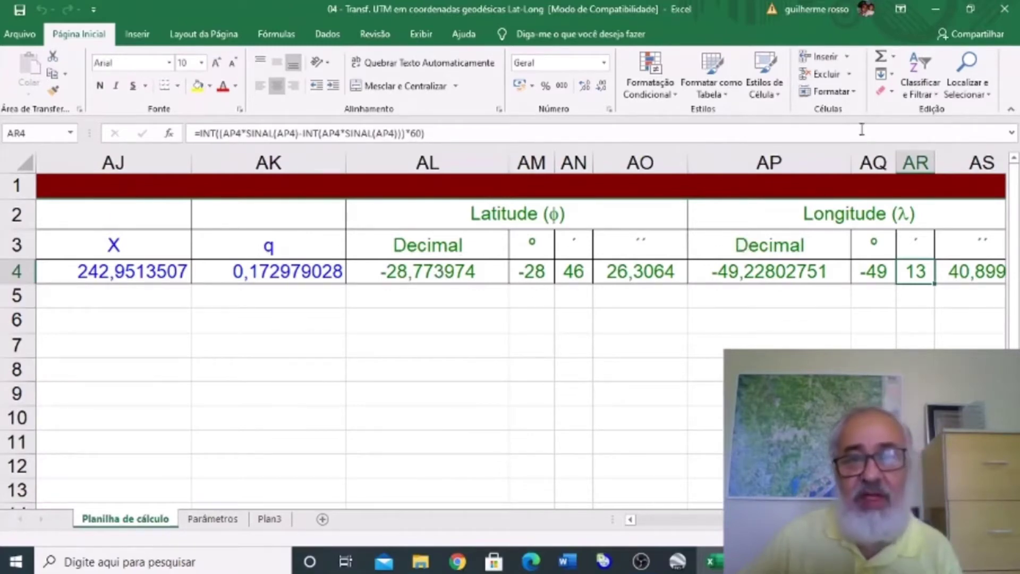
click(1006, 12)
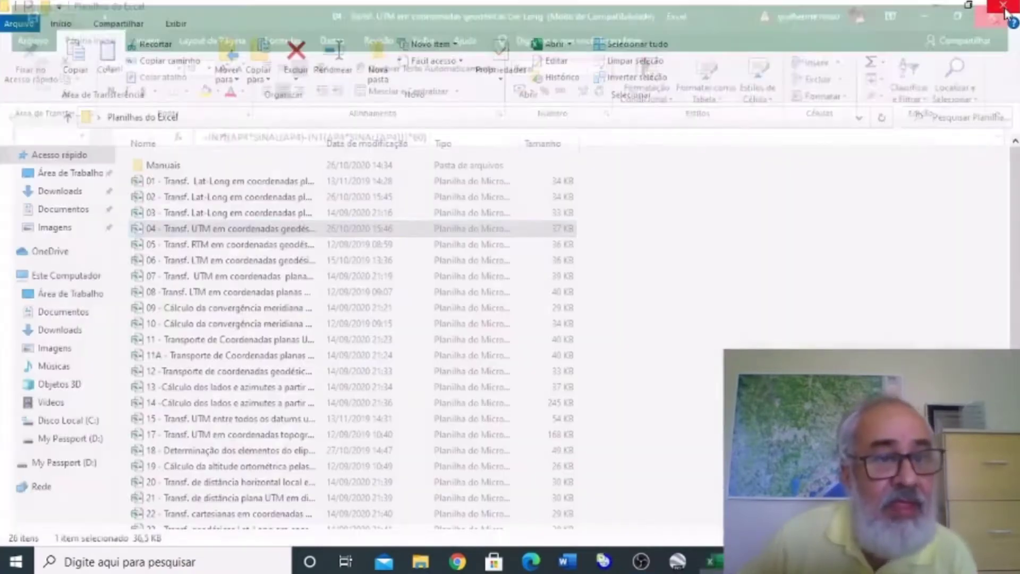
Step: Open workbook 05 and step row 4 to latitude -27,5578766 and longitude -48,6949863, then close it
double_click(137, 245)
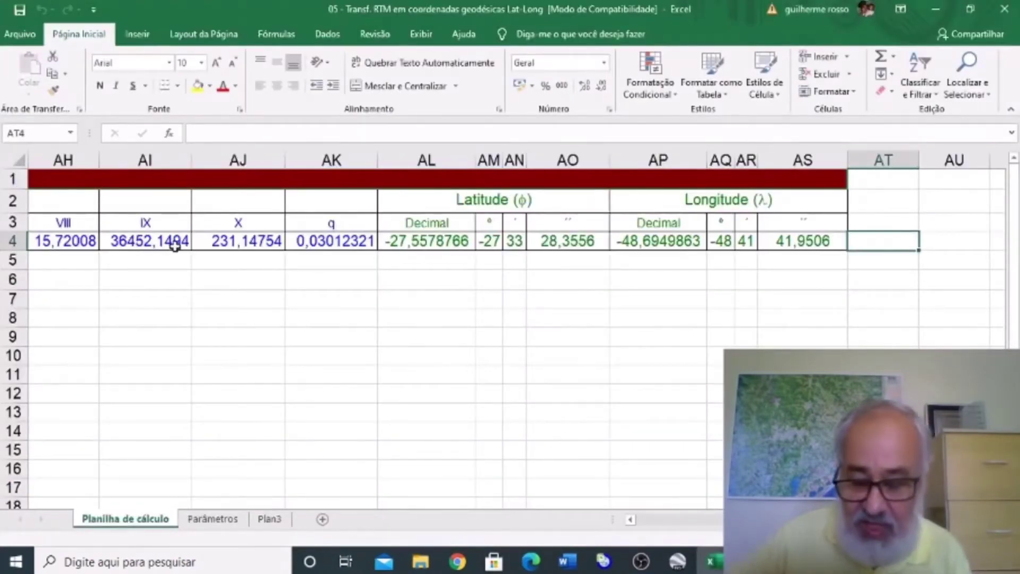
key(Left)
key(Left)
key(Left)
key(Left)
key(Left)
key(Left)
key(Left)
key(Left)
key(Left)
key(Left)
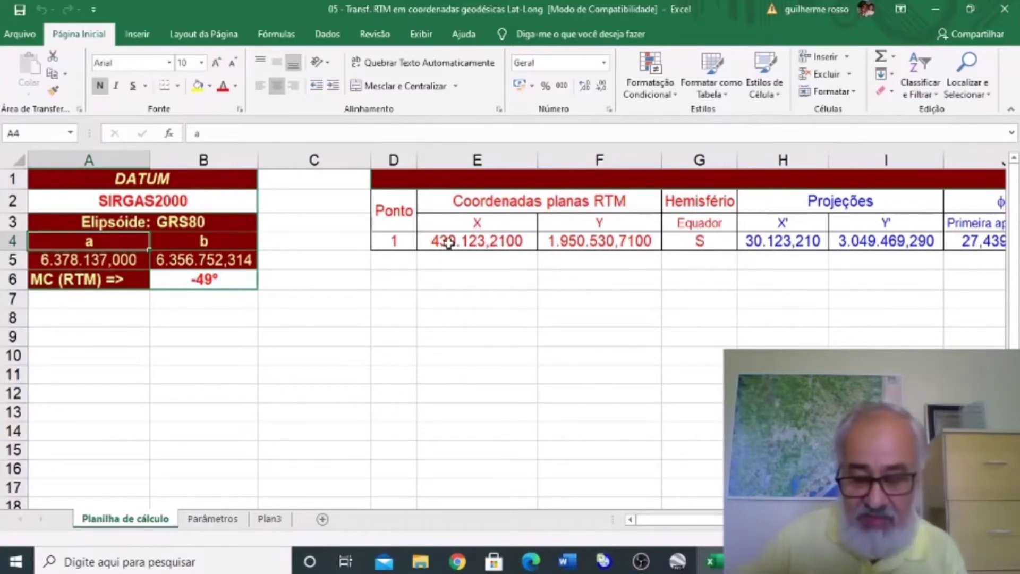
key(Right)
key(Right)
key(Right)
key(Right)
key(Right)
key(Right)
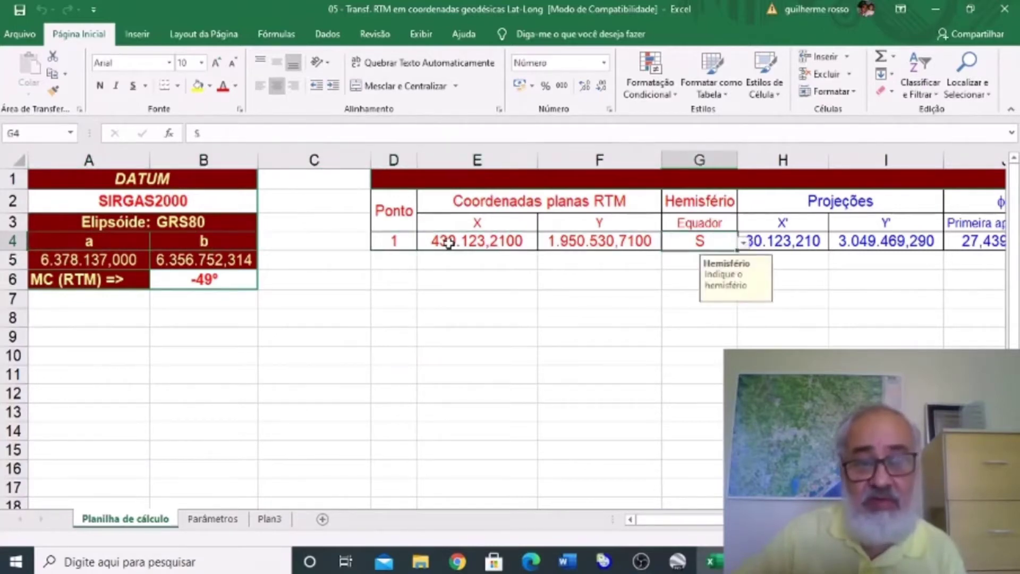
key(Right)
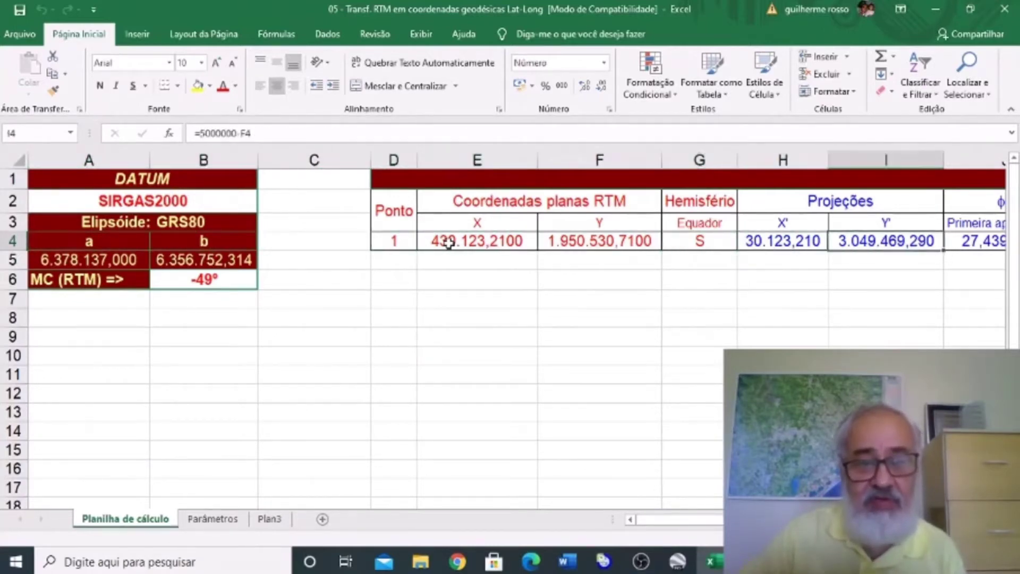
key(Right)
key(Right)
key(Right)
key(Right)
key(Right)
key(Right)
key(Right)
key(Right)
key(Right)
key(Right)
key(Right)
key(Right)
key(Right)
key(Right)
key(Right)
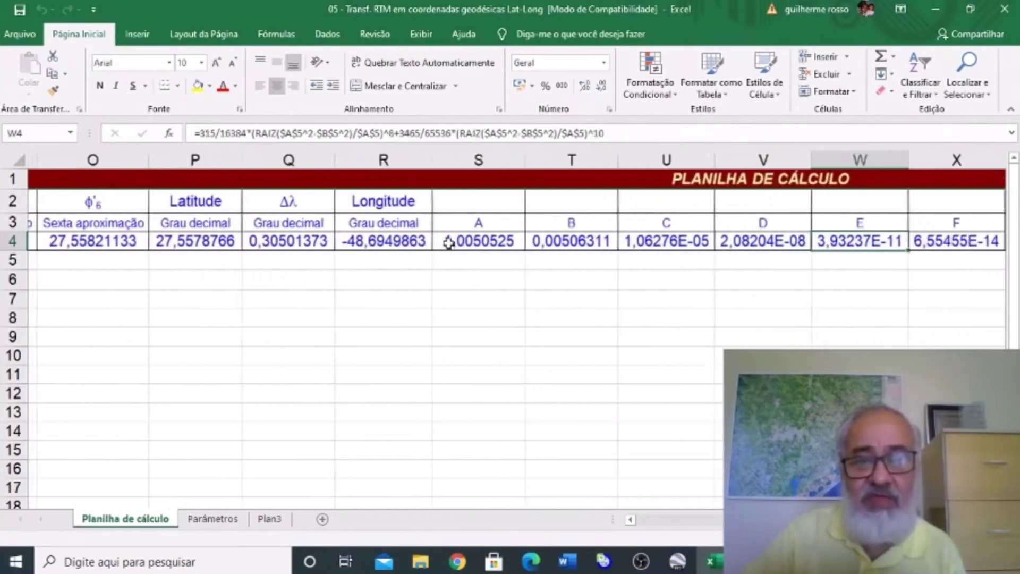
key(Right)
key(Right)
key(Right)
key(Right)
key(Right)
key(Right)
key(Right)
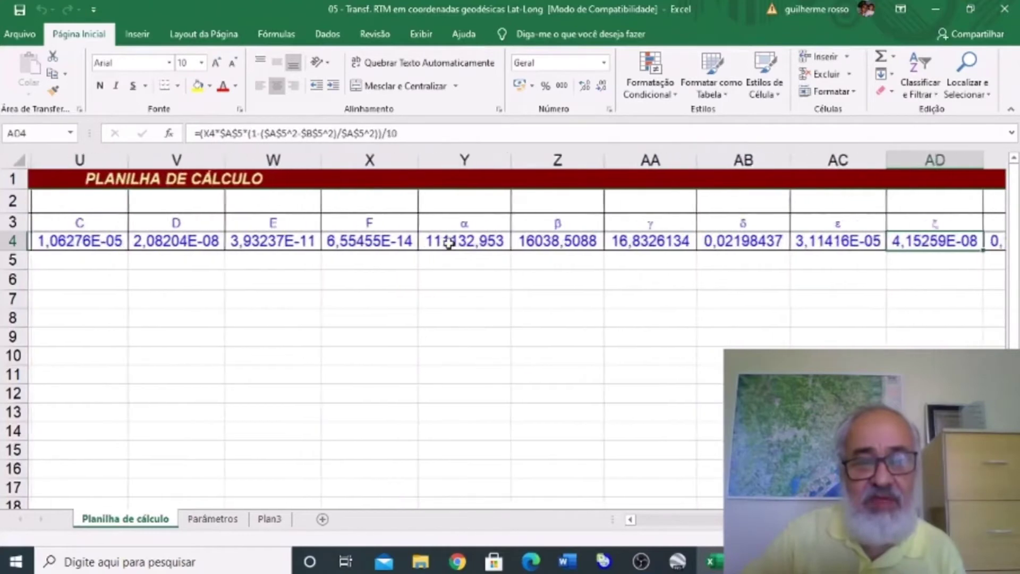
key(Right)
key(Right)
key(Right)
key(Right)
key(Right)
key(Right)
key(Right)
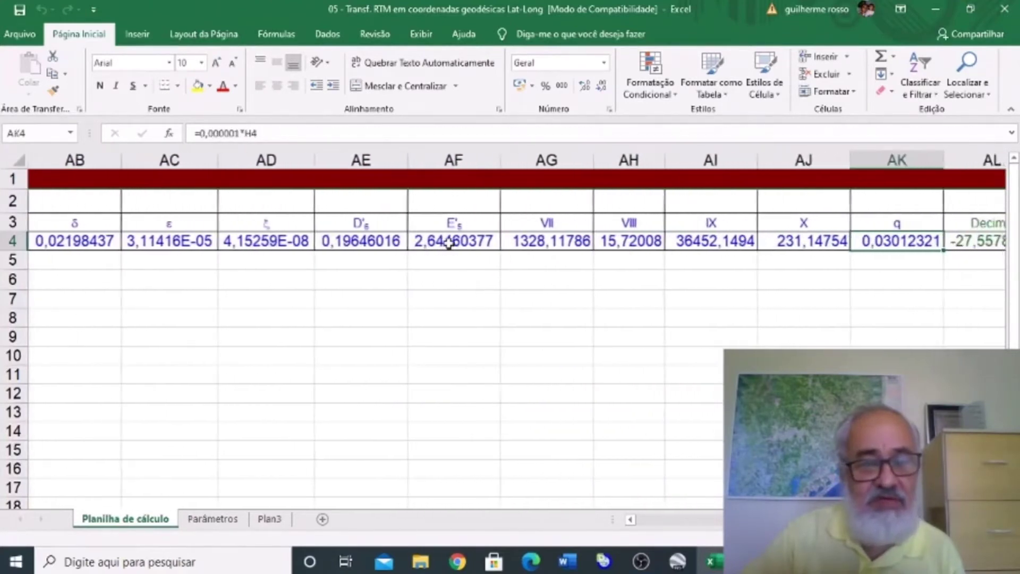
key(Right)
key(Right)
key(Right)
key(Right)
key(Right)
key(Right)
key(Right)
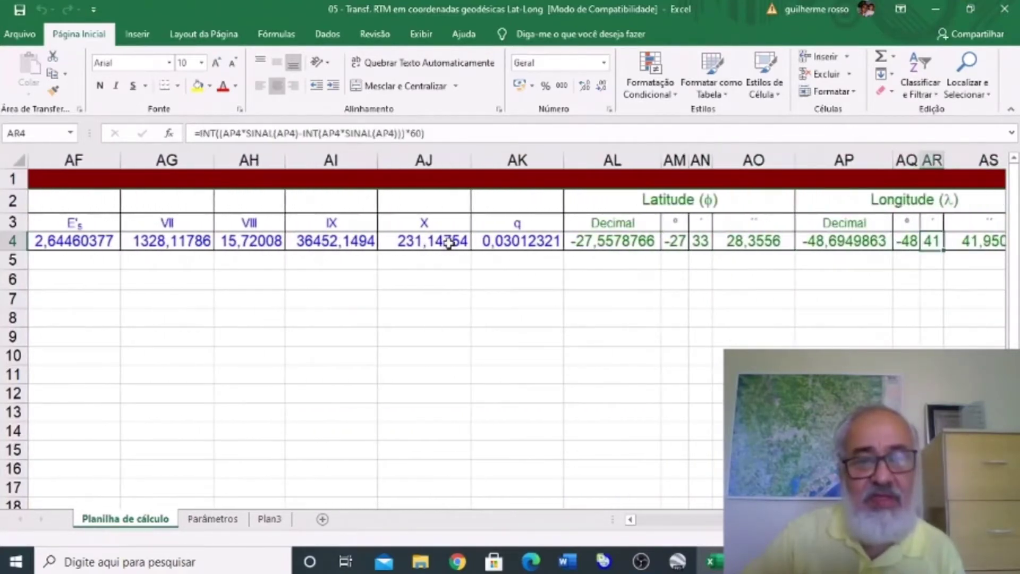
key(Right)
key(Right)
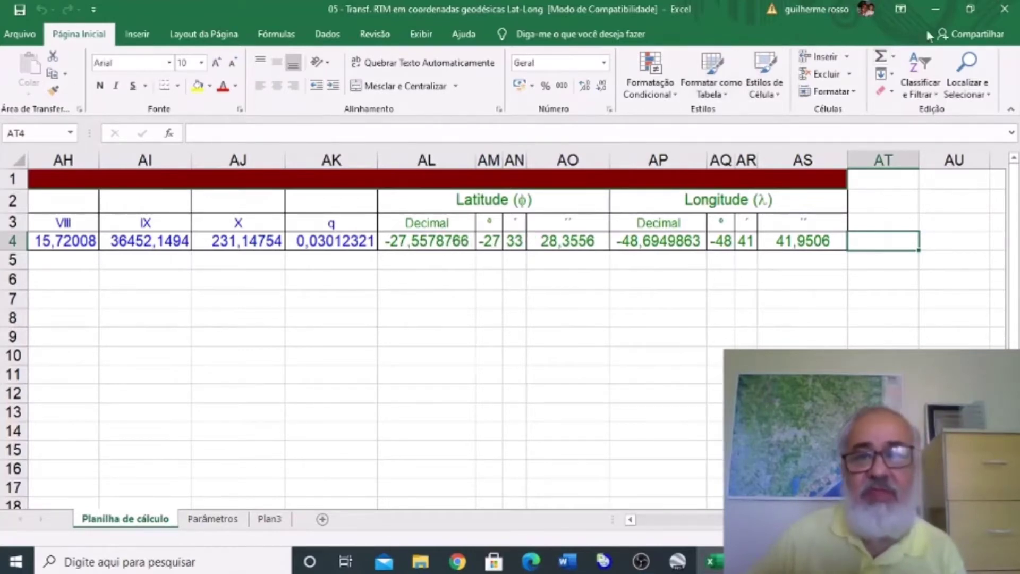
click(1006, 11)
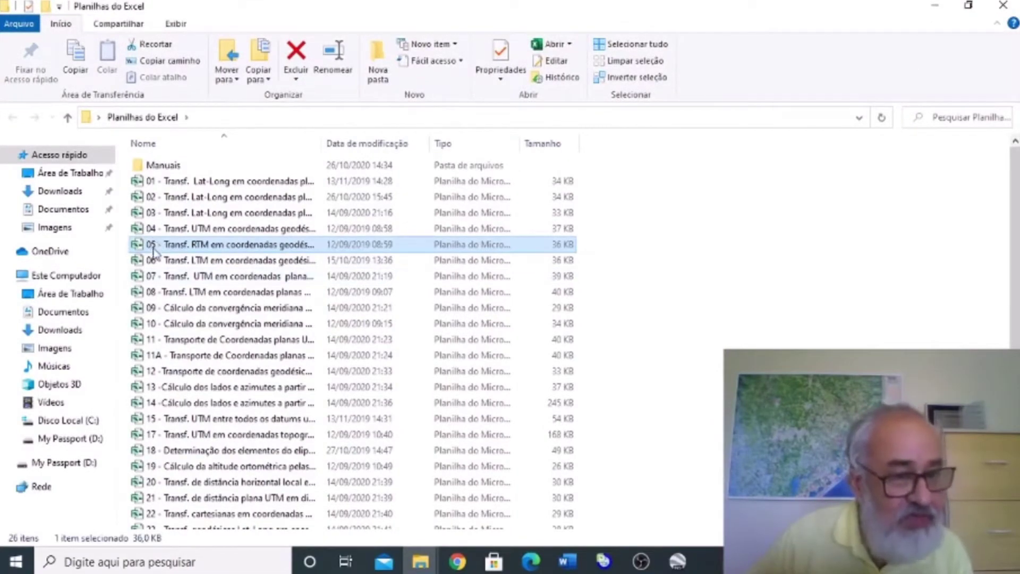
Step: Open workbook 06 and inspect the IX and VIII term formulas in AI4 and AH4
double_click(137, 260)
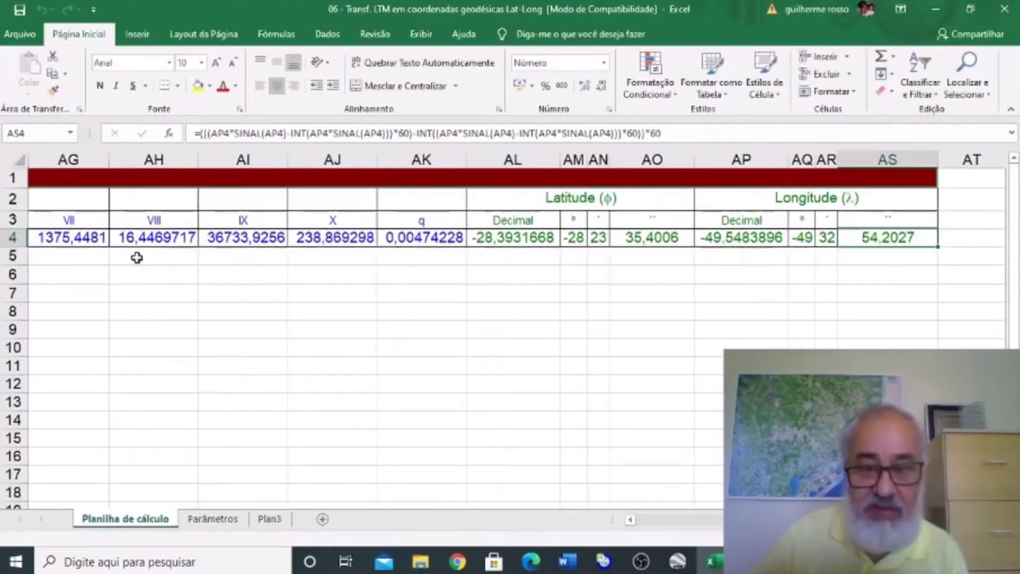
click(228, 237)
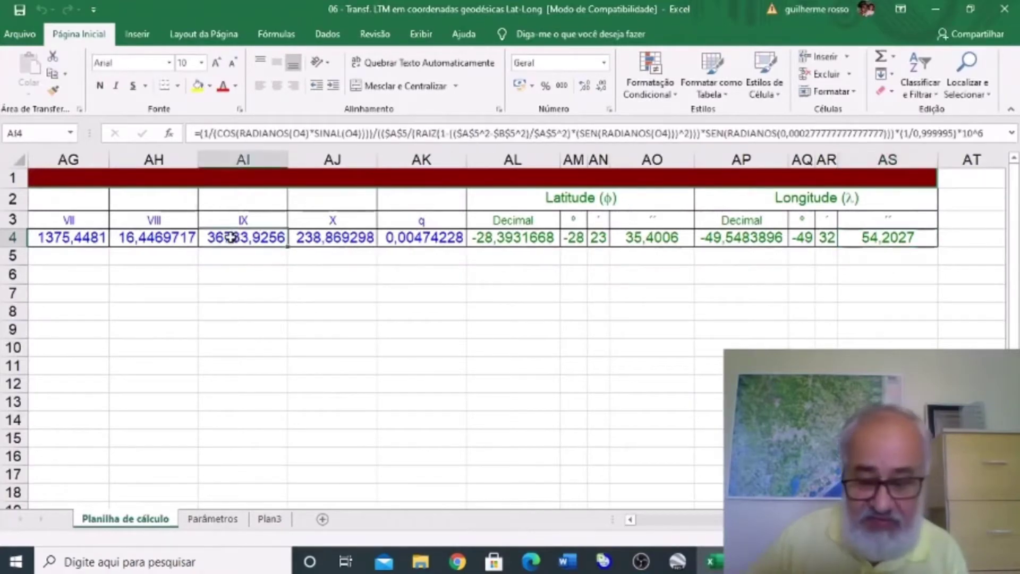
key(Left)
key(Left)
key(Left)
key(Left)
key(Left)
key(Left)
key(Left)
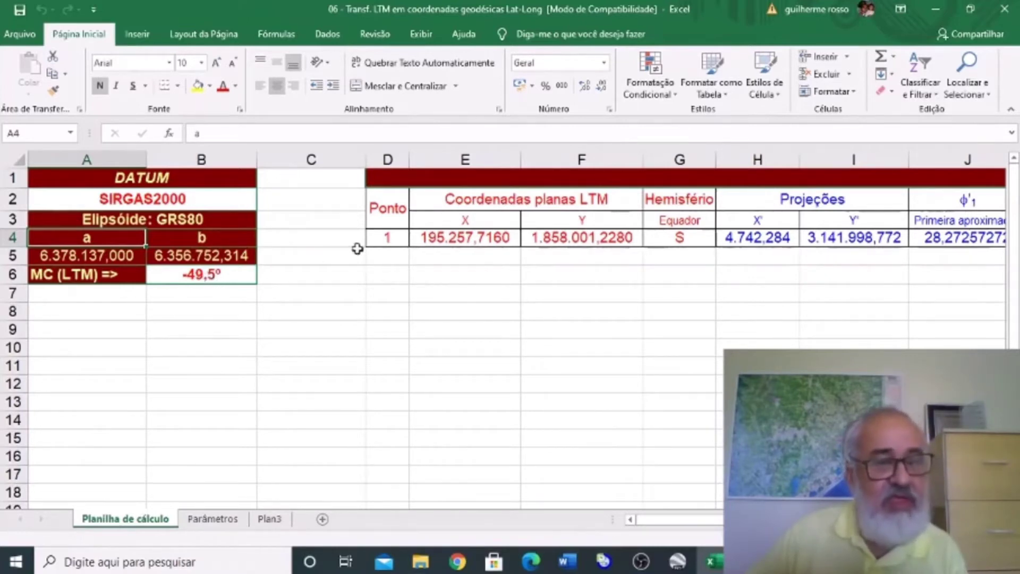
Step: Check row 4 from D4 to latitude -28° 23' 35,4006" and longitude -49° 32' 54,2027", then close
click(378, 239)
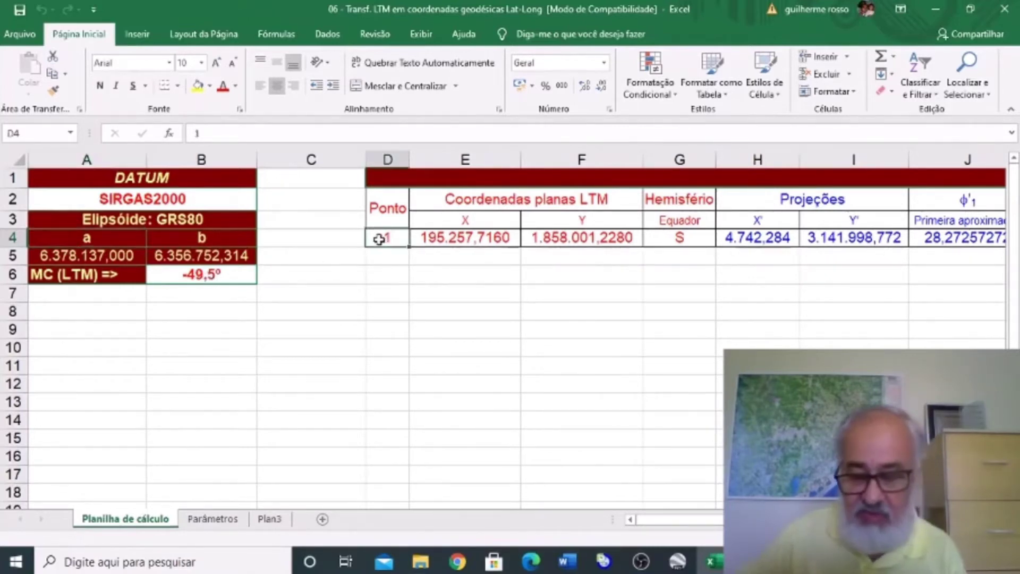
key(Right)
key(Right)
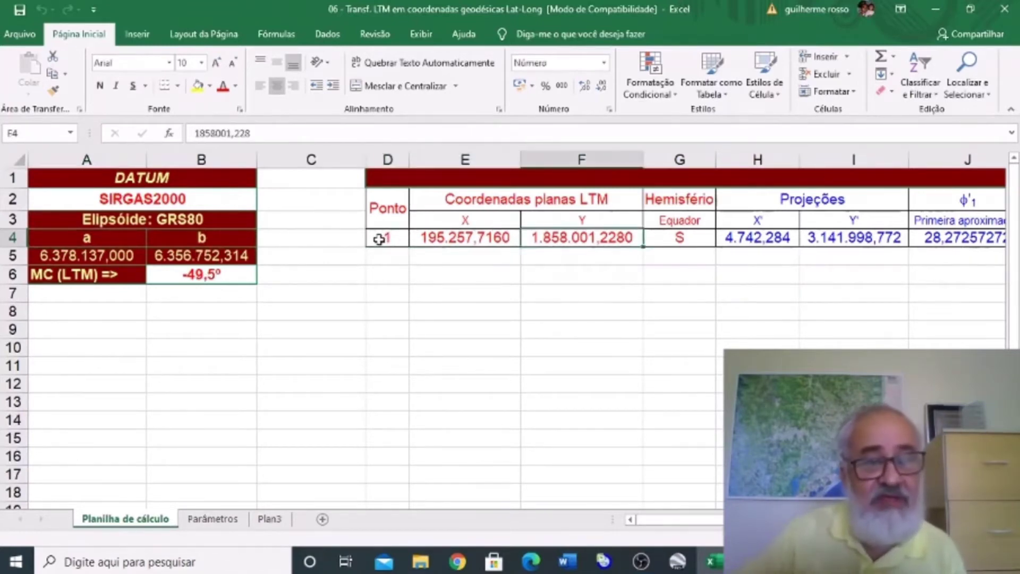
key(Right)
key(Right)
key(Right)
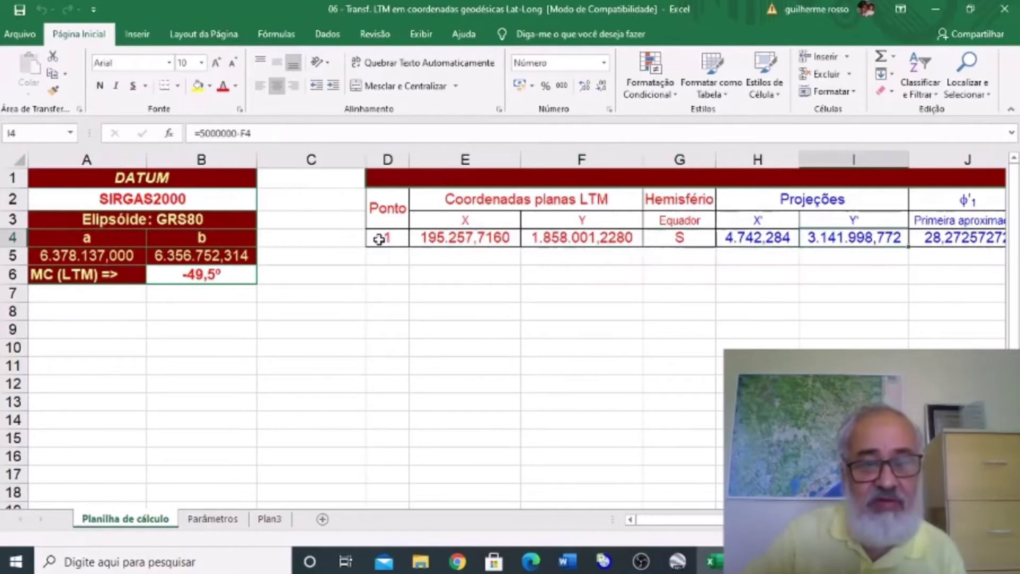
key(Right)
key(Right)
key(Right)
key(Right)
key(Right)
key(Right)
key(Right)
key(Right)
key(Right)
key(Right)
key(Right)
key(Right)
key(Right)
key(Right)
key(Right)
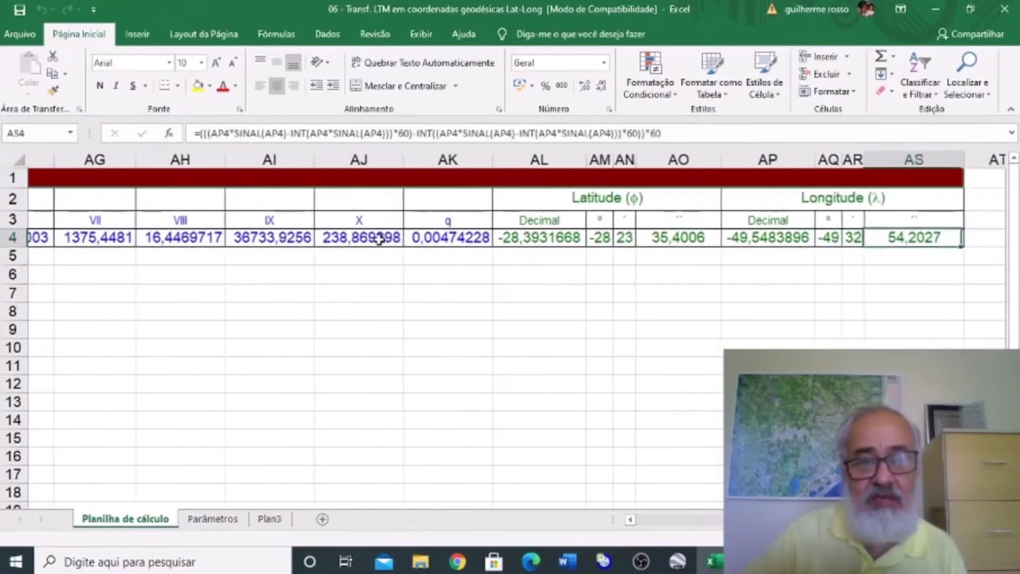
key(Right)
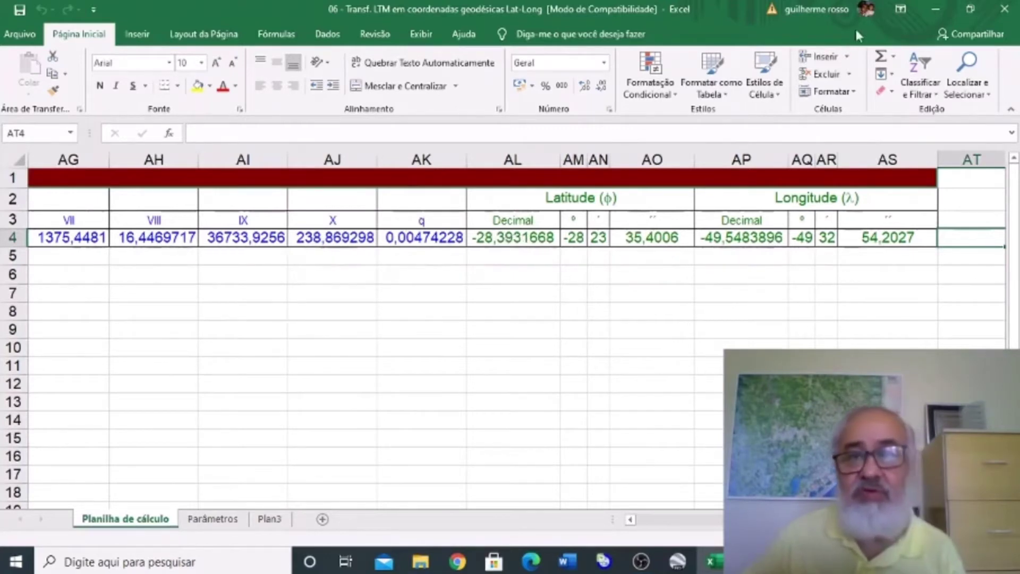
click(1004, 11)
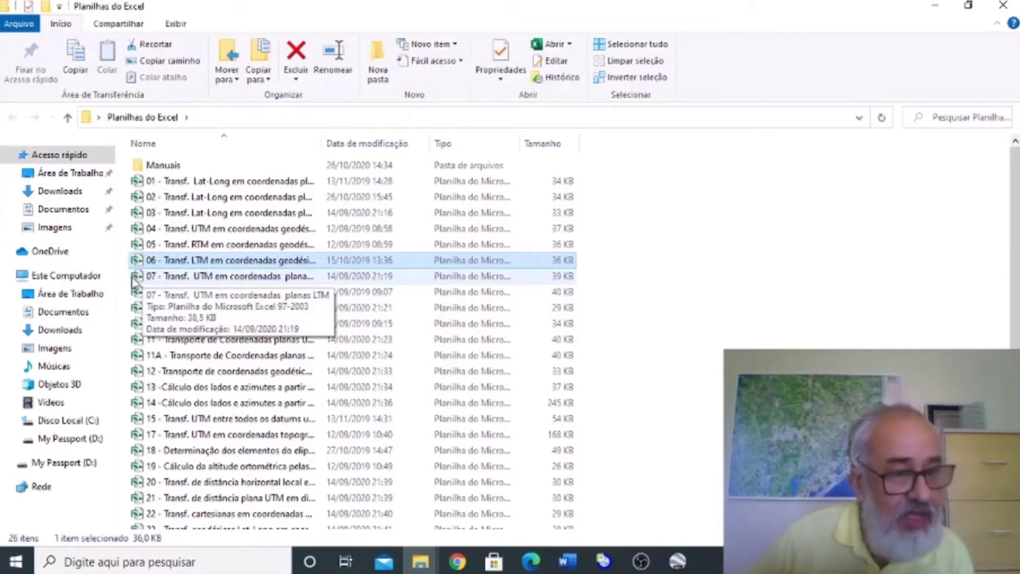
double_click(136, 281)
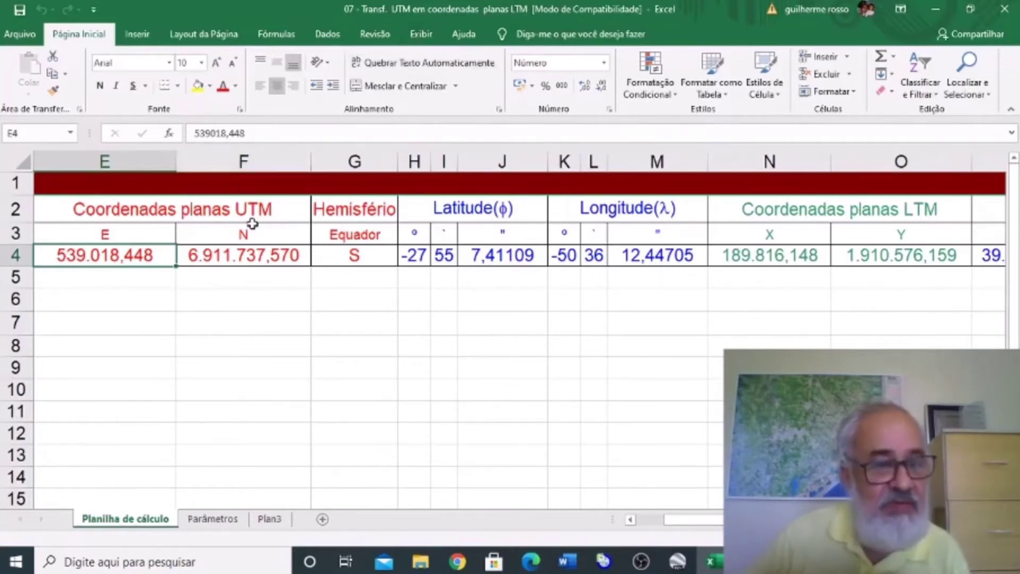
click(569, 256)
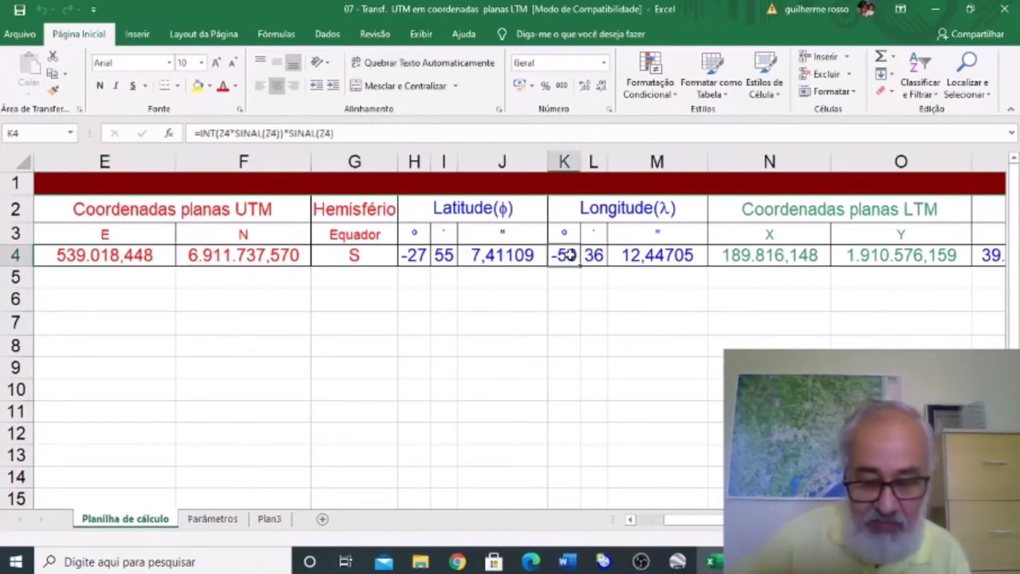
key(Left)
key(Home)
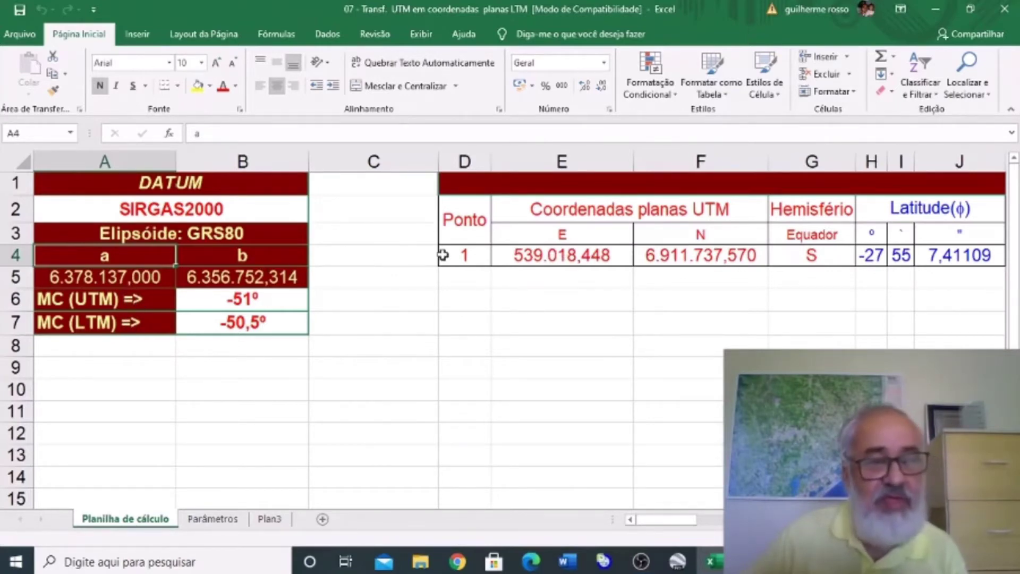
click(460, 256)
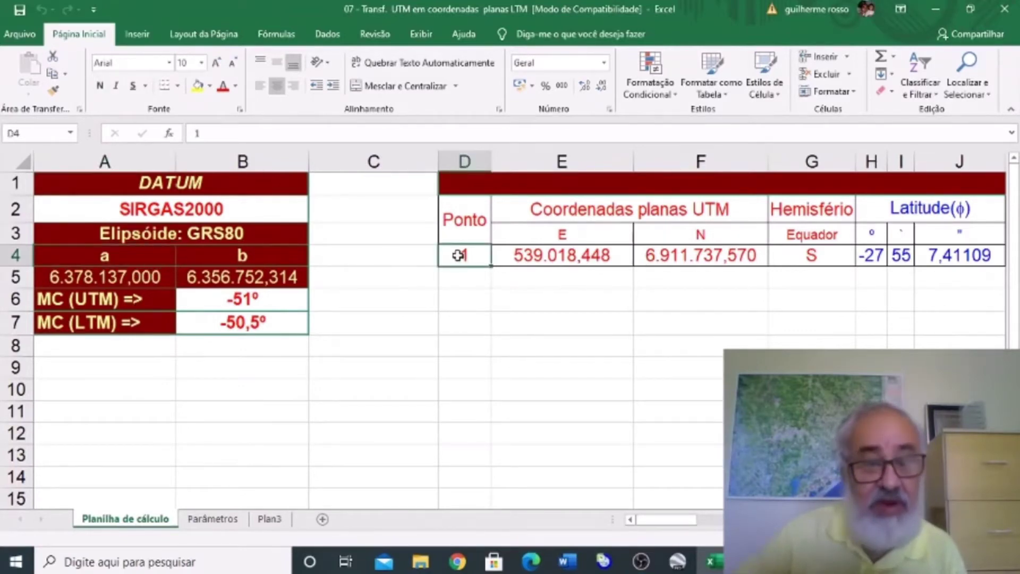
key(Right)
key(Right)
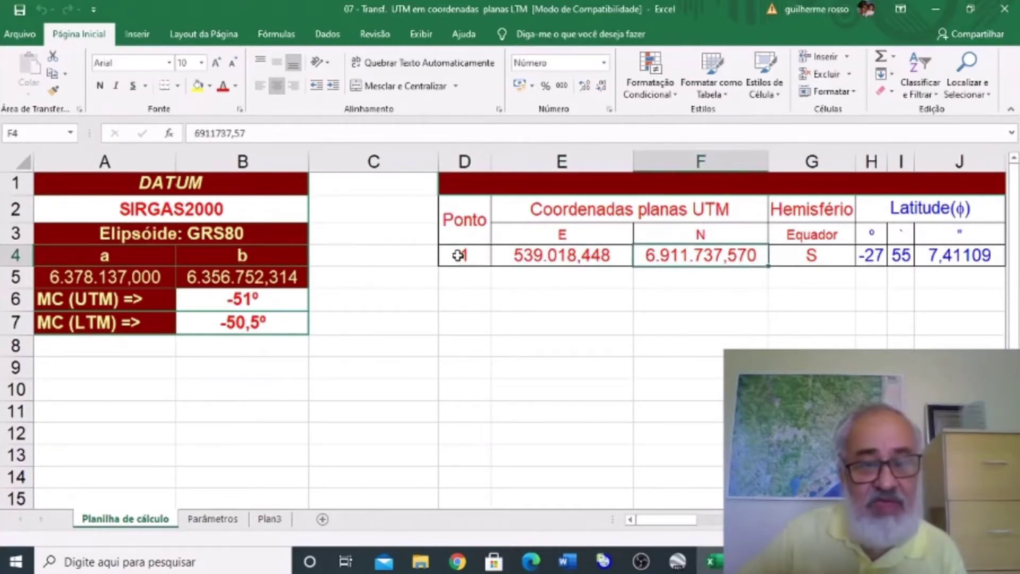
key(Right)
key(Right)
key(Right)
key(Right)
key(Right)
key(Right)
key(Right)
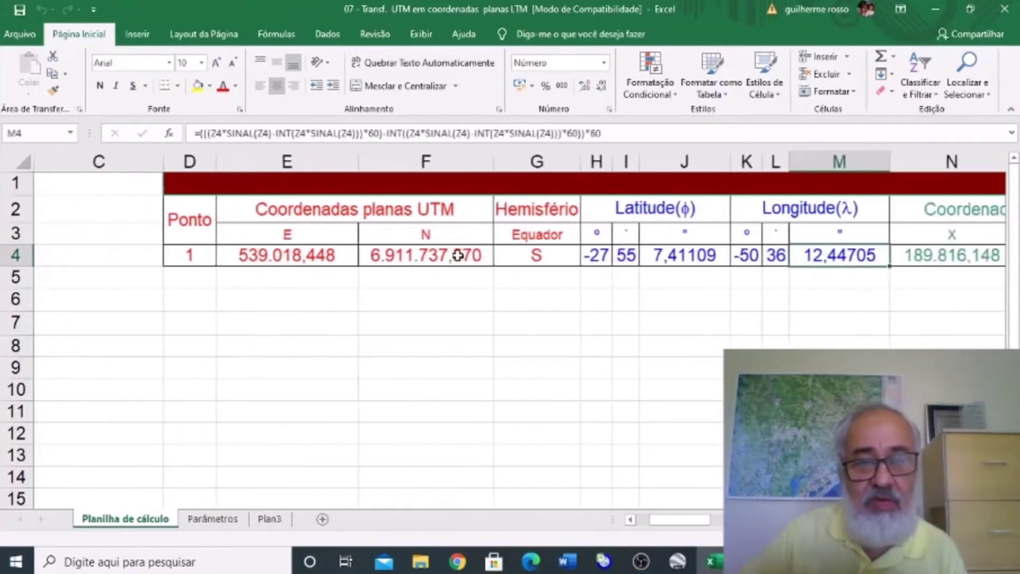
key(Right)
key(Right)
key(Right)
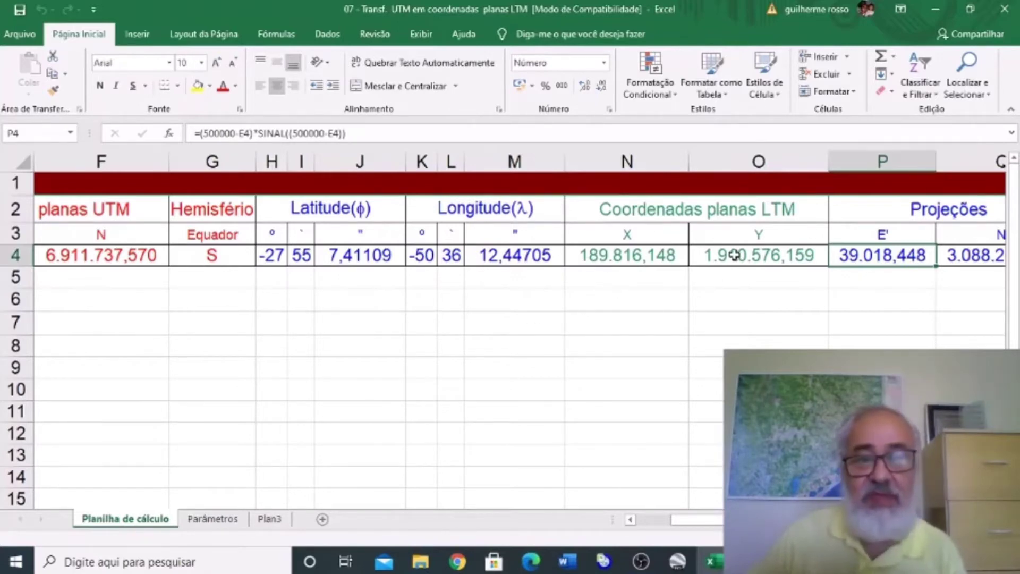
Step: Close the UTM-to-LTM workbook and open file 08 - Transf. LTM em coordenadas planas UTM
click(1007, 10)
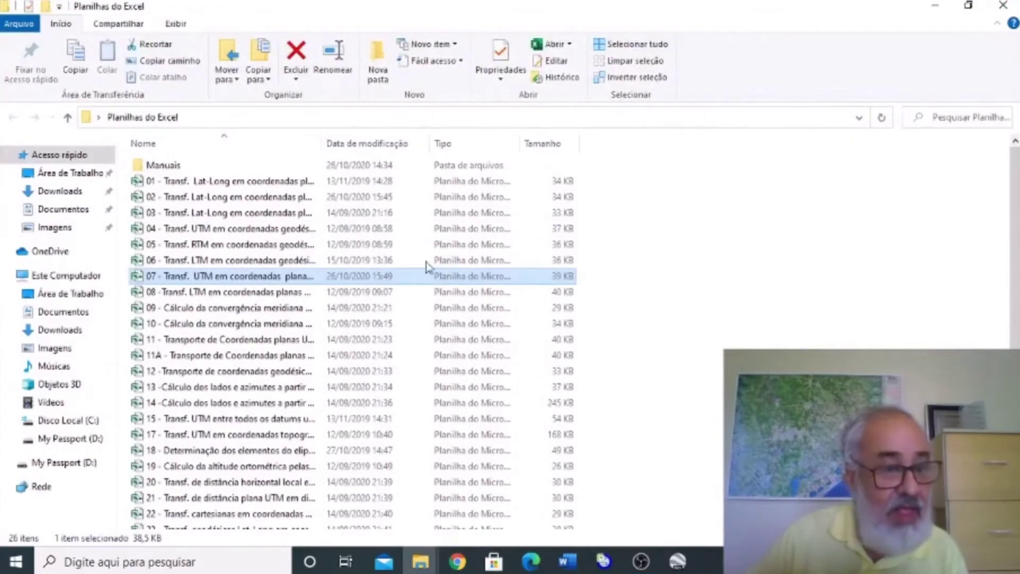
click(138, 295)
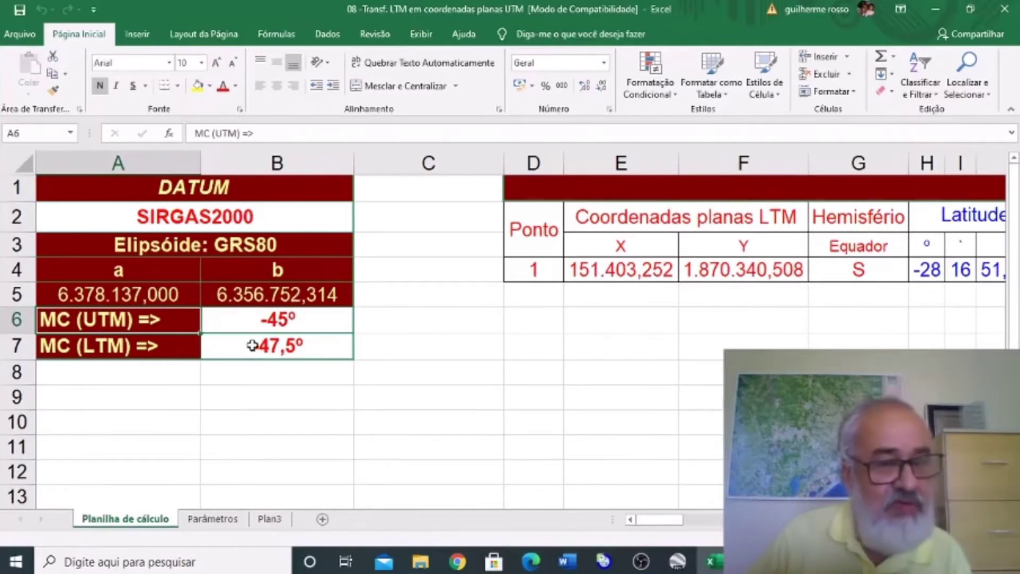
click(587, 272)
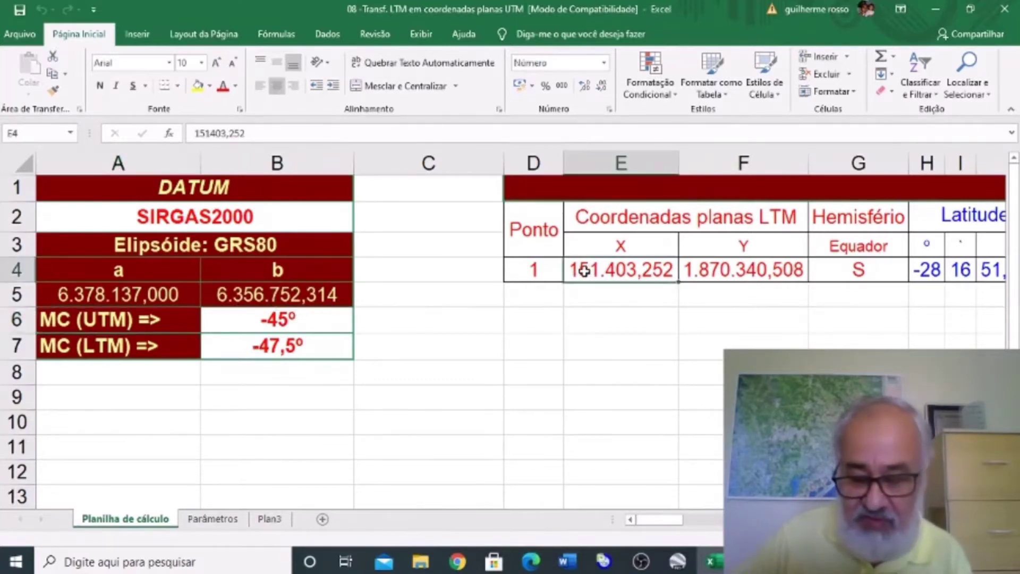
key(Right)
key(Right)
key(Right)
key(Right)
key(Right)
key(Right)
key(Right)
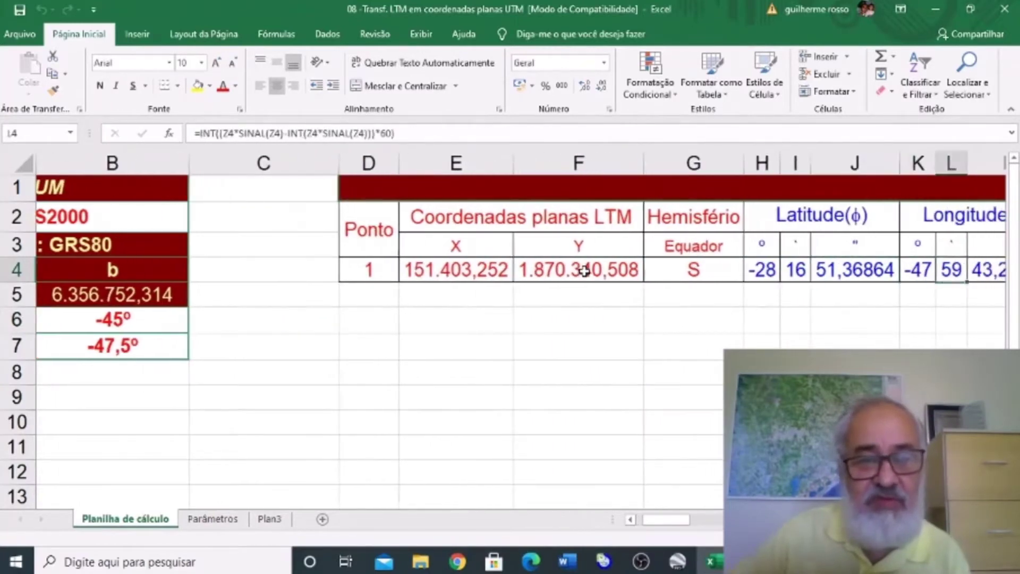
key(Right)
key(Right)
key(Right)
key(Right)
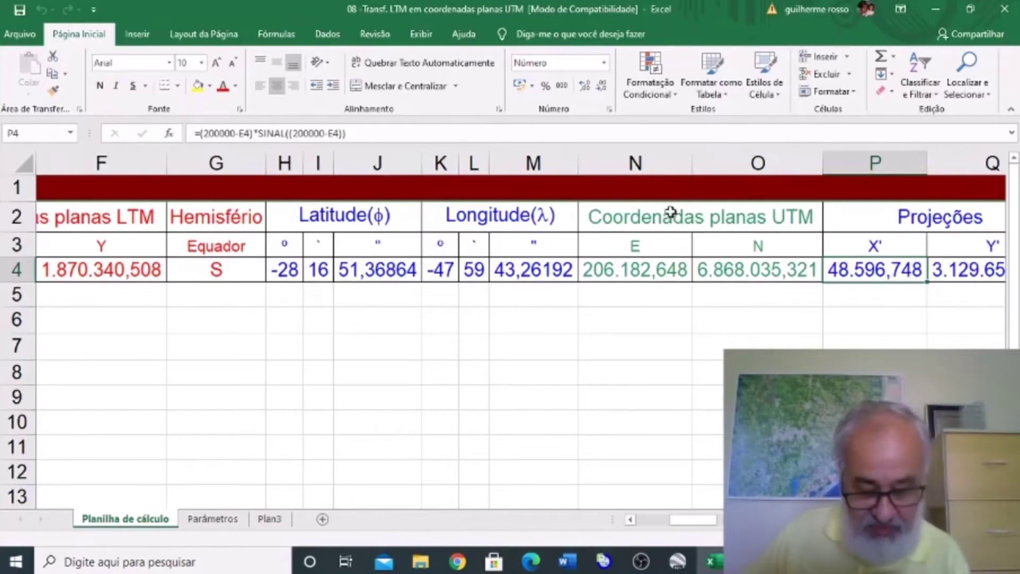
Step: Close workbook 08 and open file 09, meridian convergence from latitude and longitude
click(1004, 12)
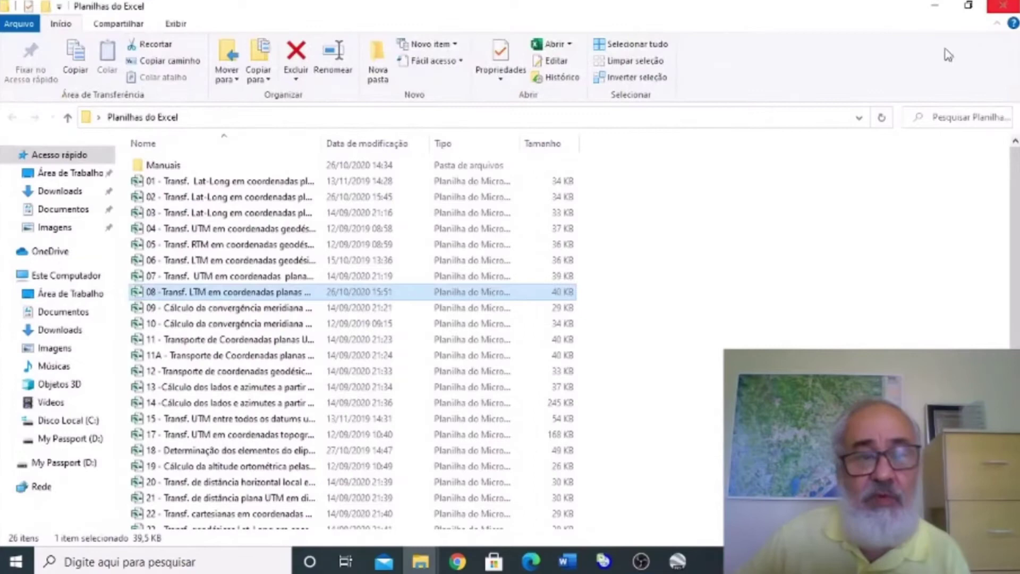
click(138, 311)
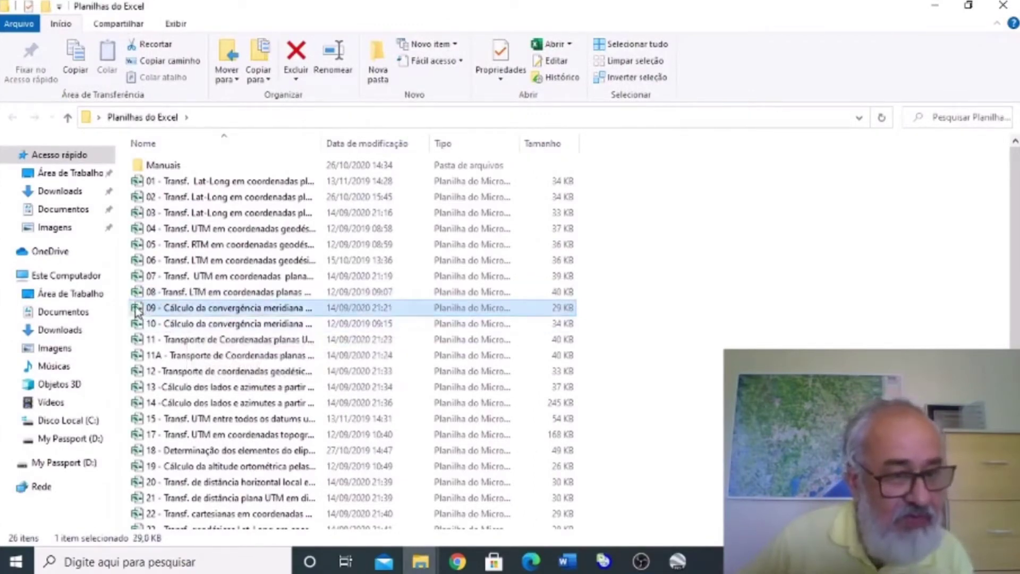
double_click(138, 311)
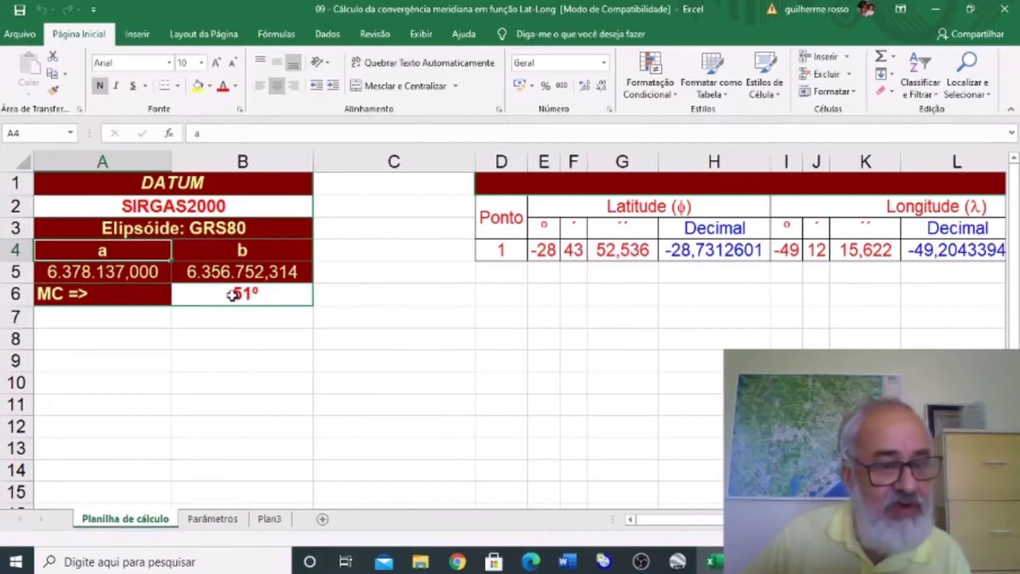
Step: Review point 1 along row 4, widen column V to show 48,234 seconds, then close workbook 09
click(501, 251)
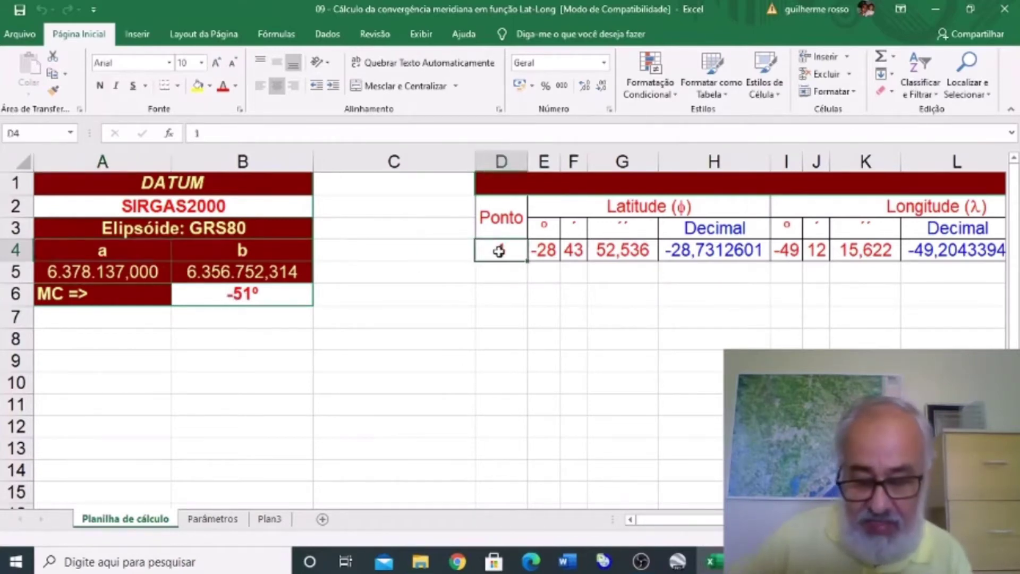
key(Right)
key(Right)
key(Right)
key(Right)
key(Right)
key(Right)
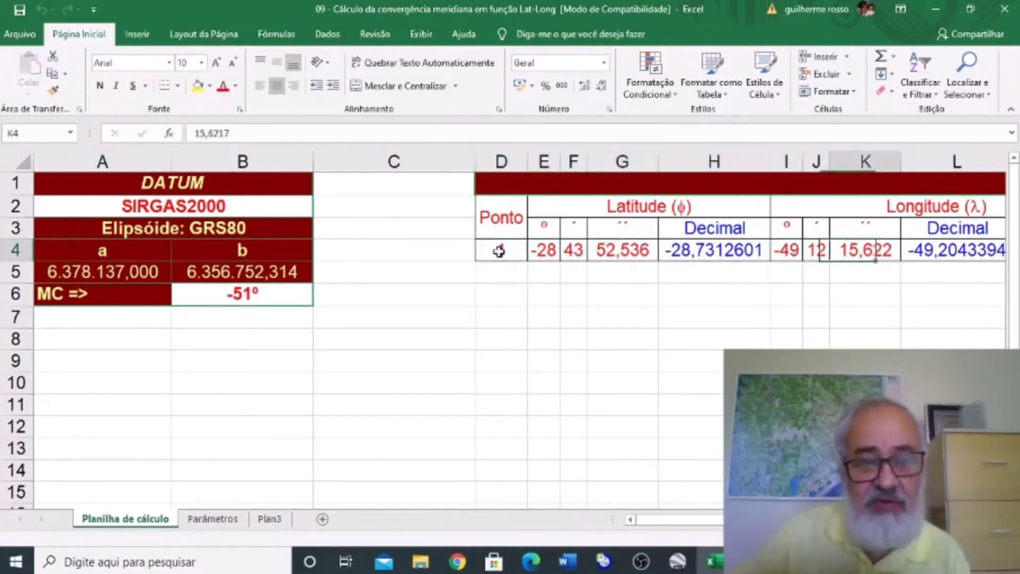
key(Right)
key(Right)
key(Right)
key(Right)
key(Right)
key(Right)
key(Right)
key(Right)
key(Right)
key(Right)
key(Right)
key(Right)
key(Right)
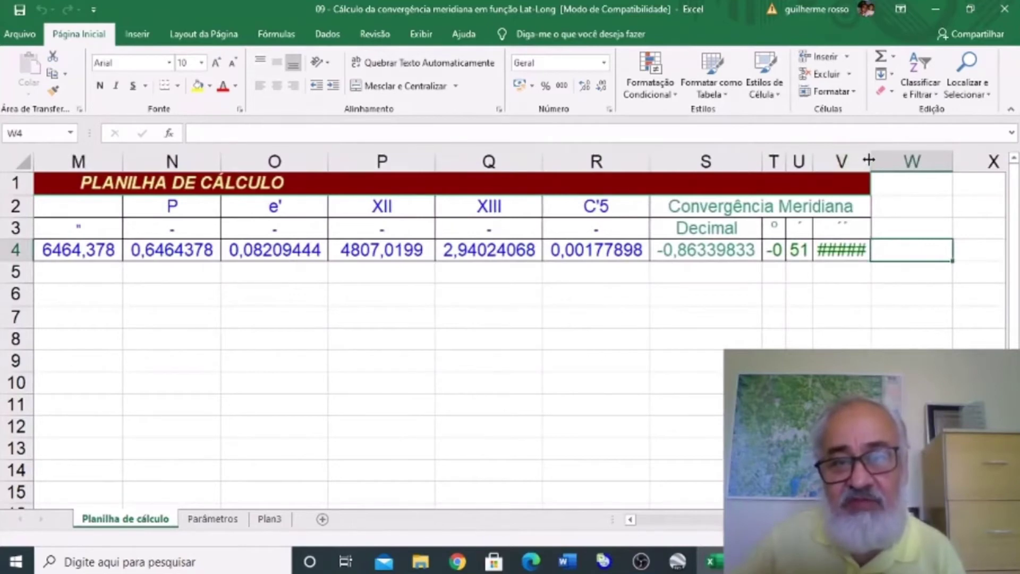
drag(871, 159, 894, 159)
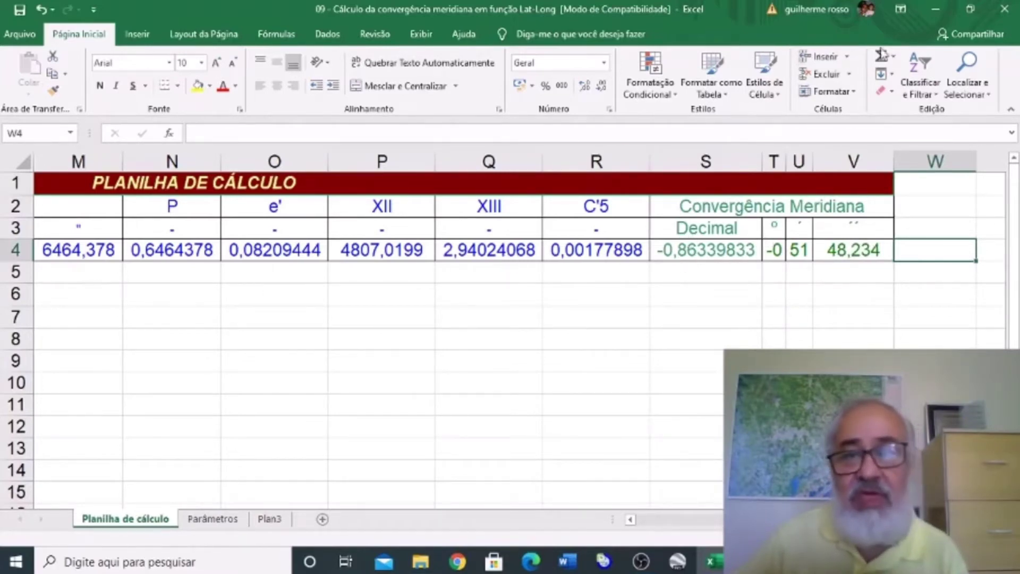
click(1005, 11)
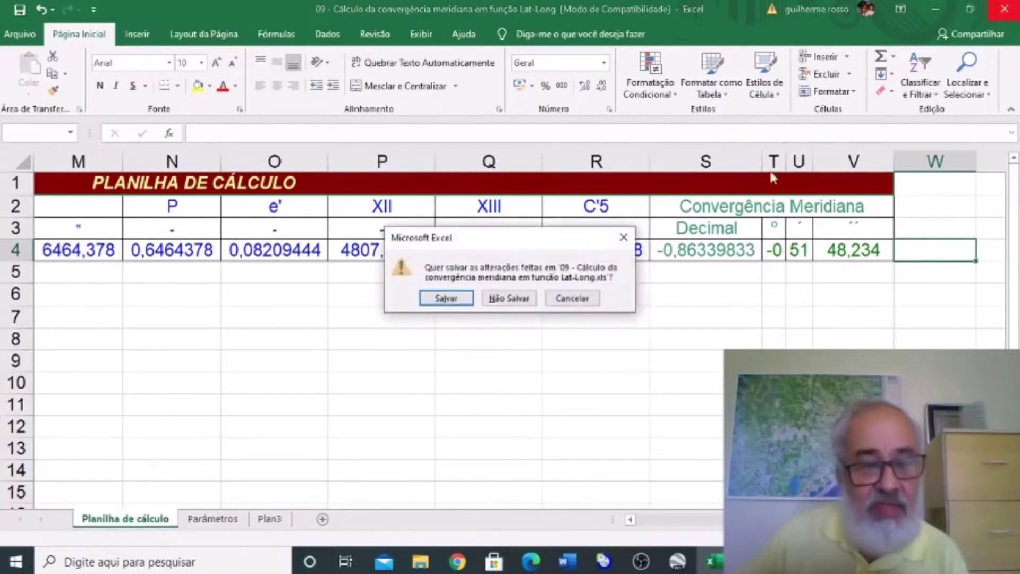
Step: Save workbook 09's changes and open file 10, meridian convergence from UTM coordinates
click(457, 299)
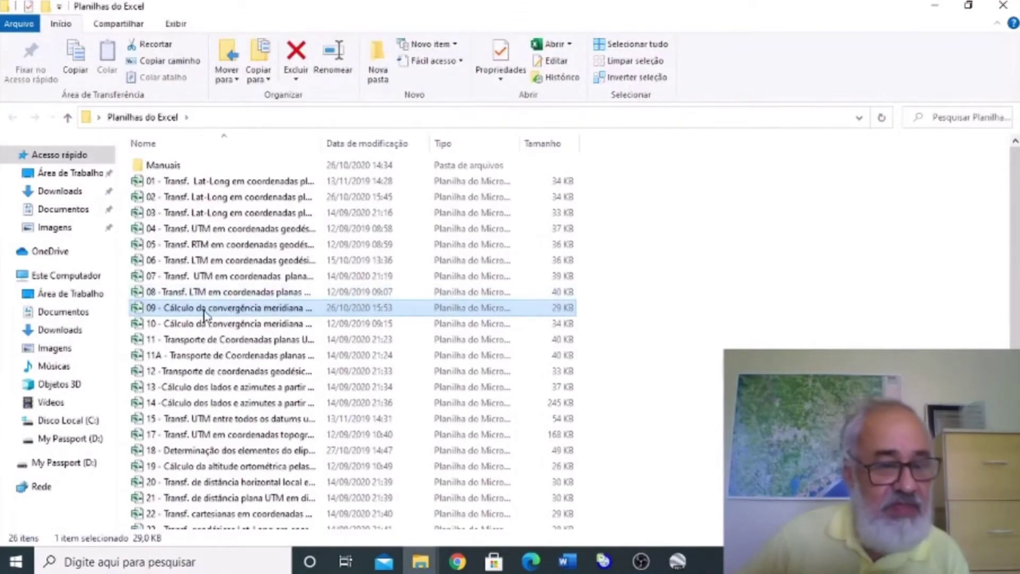
mouse_move(227, 308)
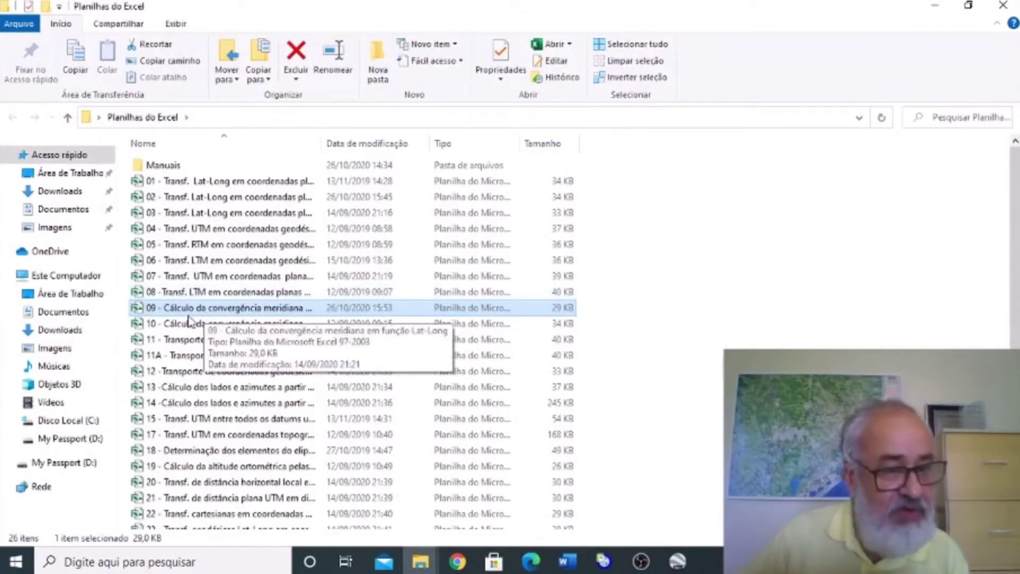
scroll(189, 321, down, 1)
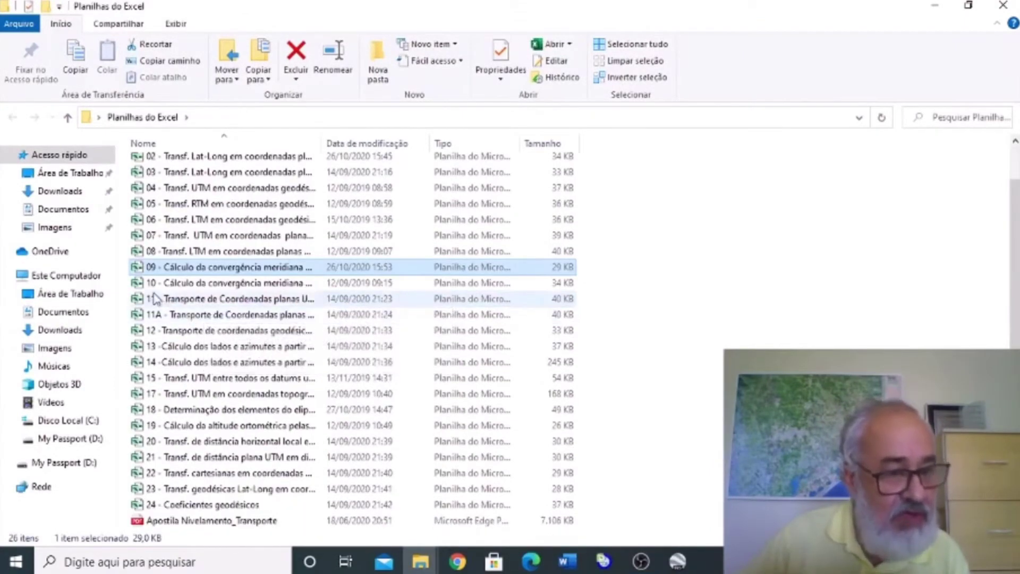
click(138, 287)
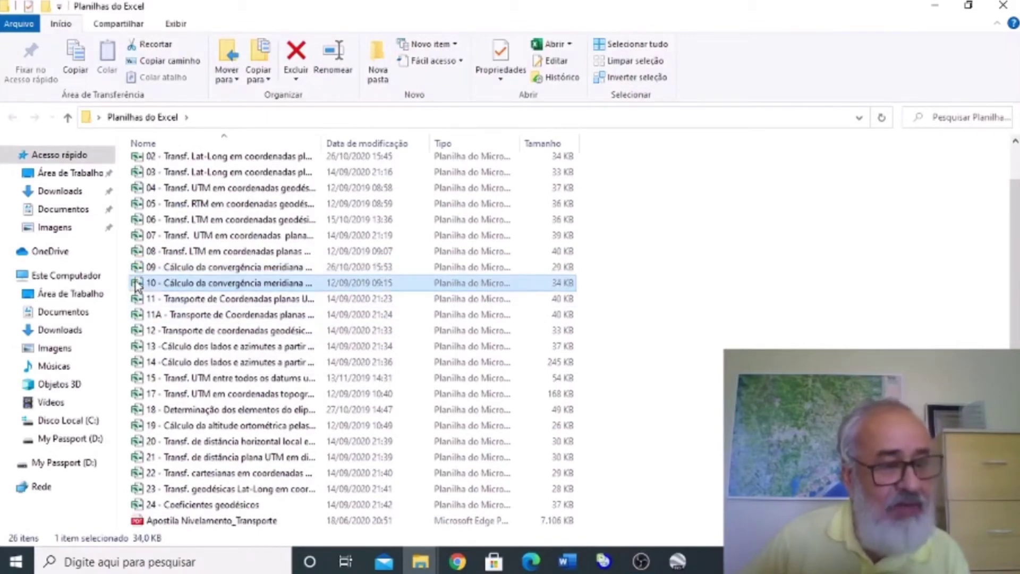
double_click(138, 288)
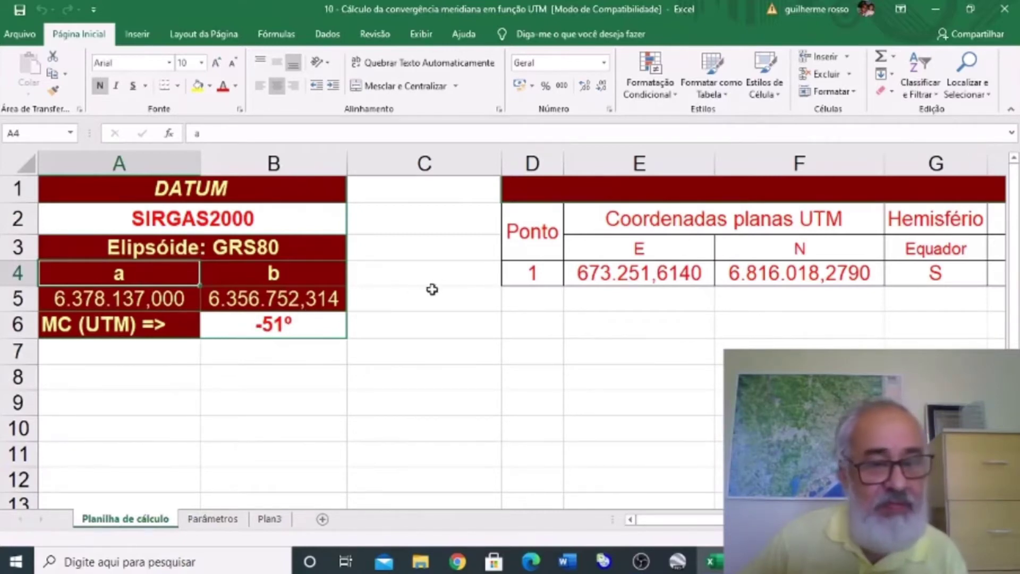
Step: Review row 4 through to the convergence result -0,8544249°, then close workbook 10
click(524, 276)
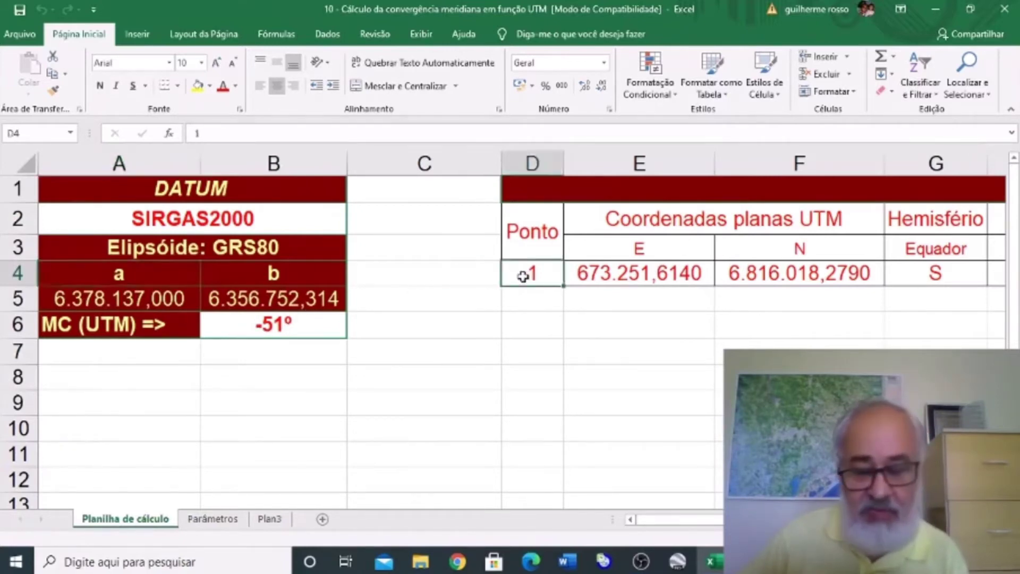
key(Right)
key(Right)
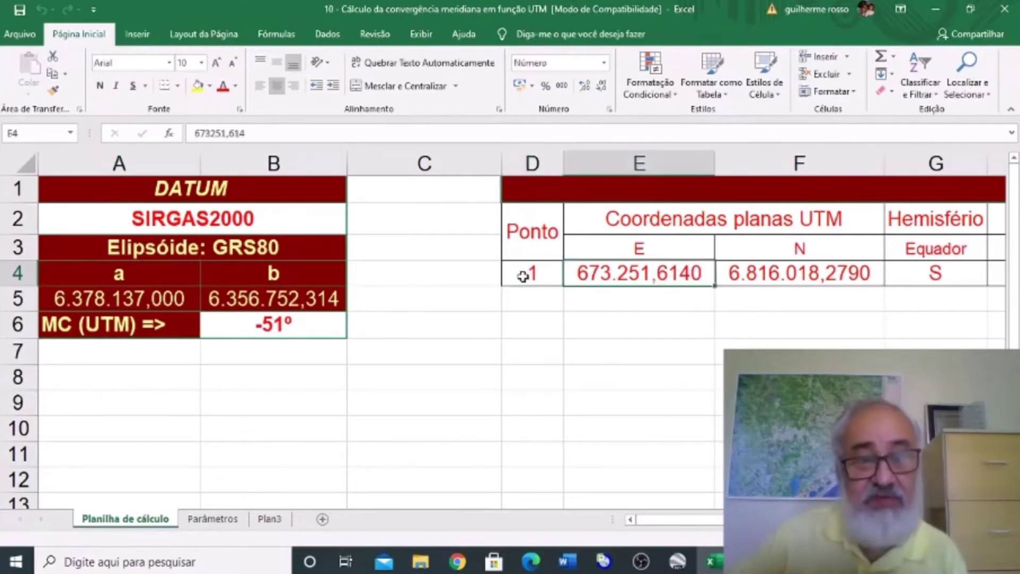
key(Right)
key(Right)
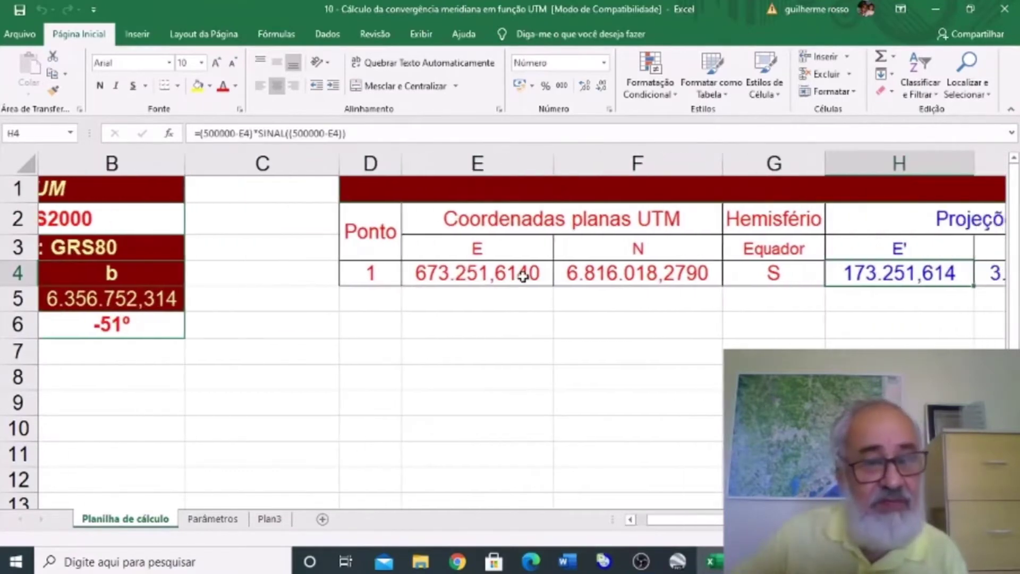
key(Right)
key(Right)
key(Right)
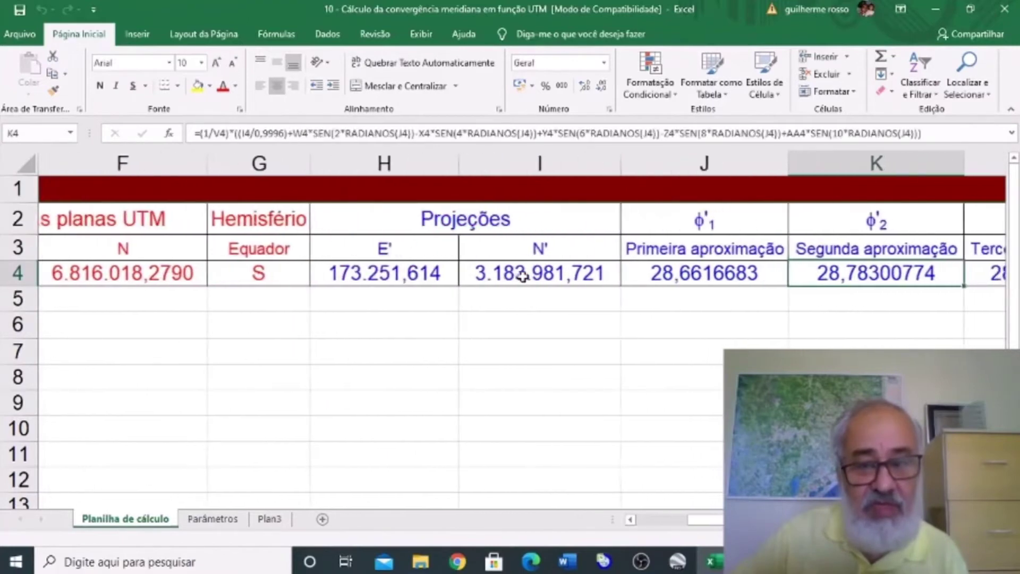
key(Right)
key(Right)
key(Right)
key(Right)
key(Right)
key(Right)
key(Right)
key(Right)
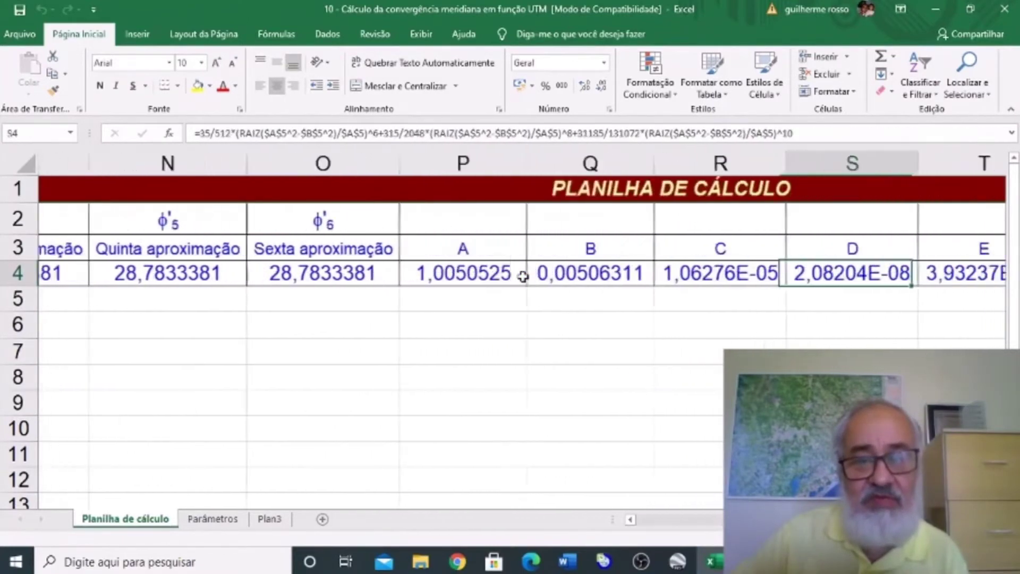
key(Right)
key(Right)
key(Right)
key(Right)
key(Right)
key(Right)
key(Right)
key(Right)
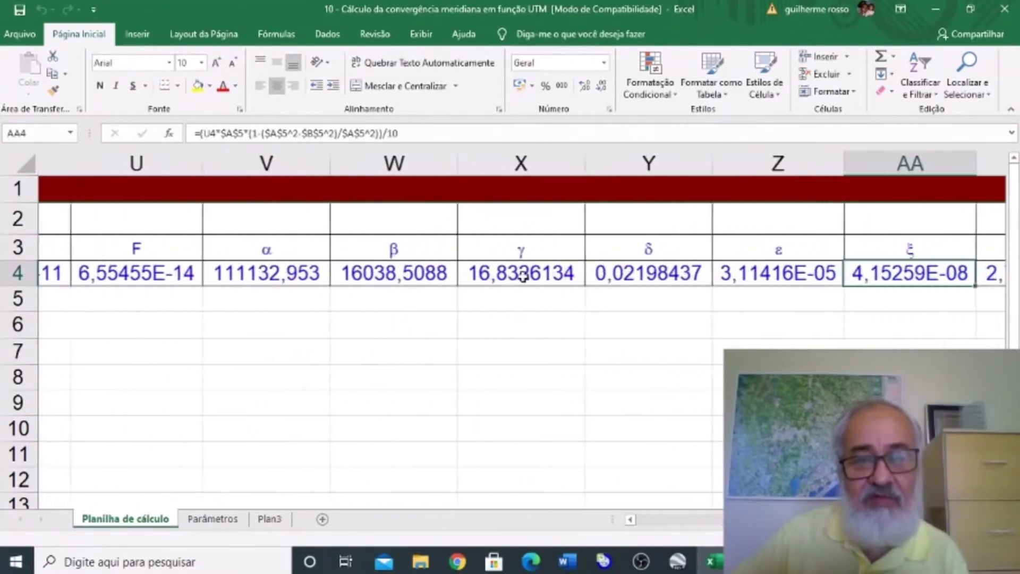
key(Right)
key(Right)
key(Right)
key(Right)
key(Right)
key(Right)
key(Right)
key(Right)
key(Right)
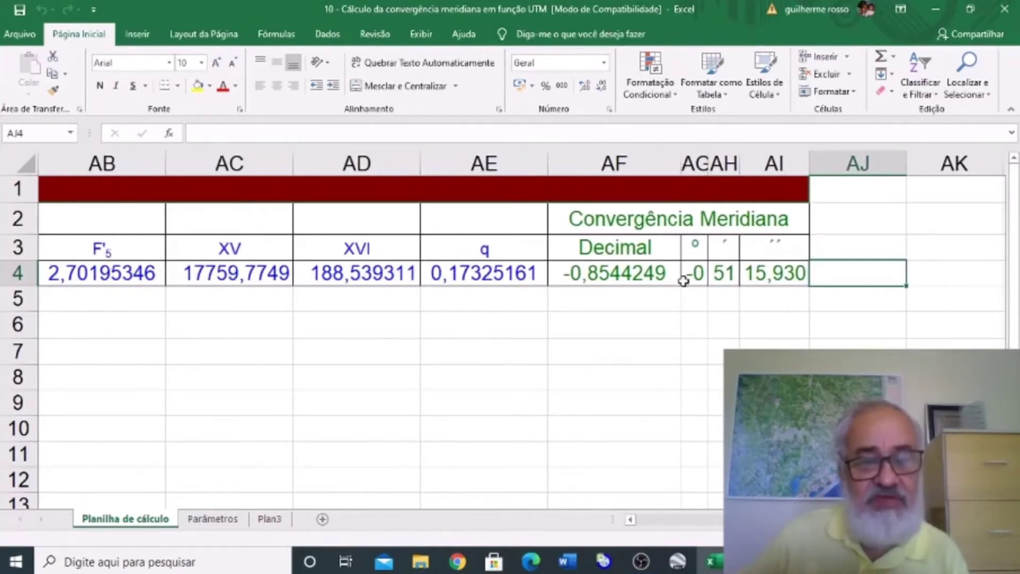
click(1003, 11)
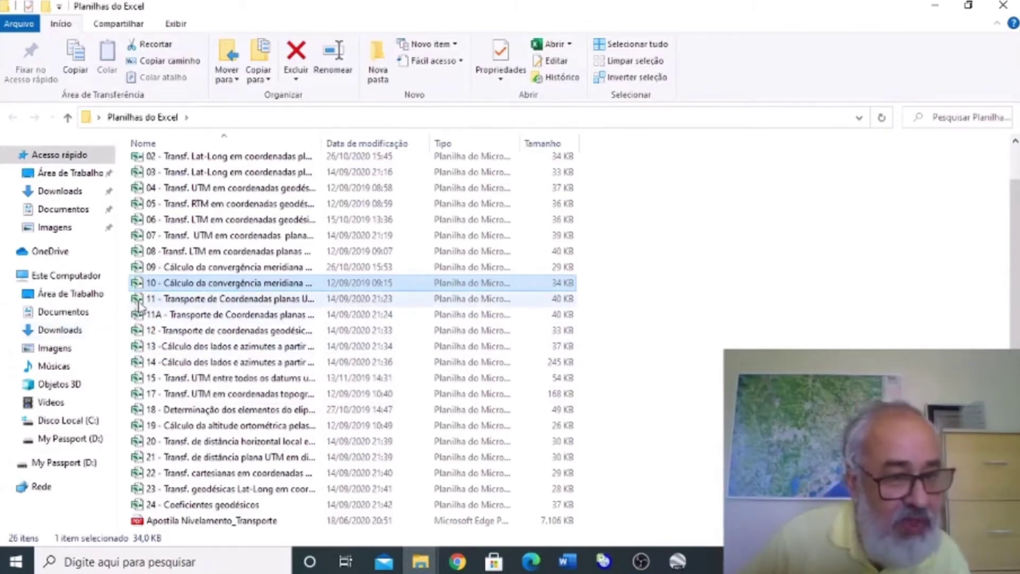
Step: Open file 11 - Transporte de Coordenadas planas UTM from the folder
click(143, 306)
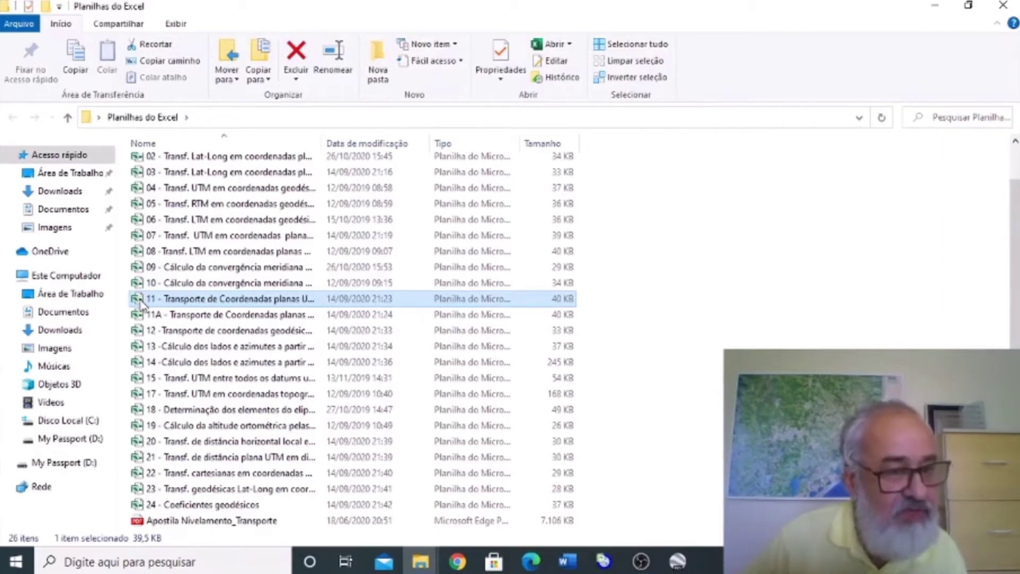
double_click(142, 300)
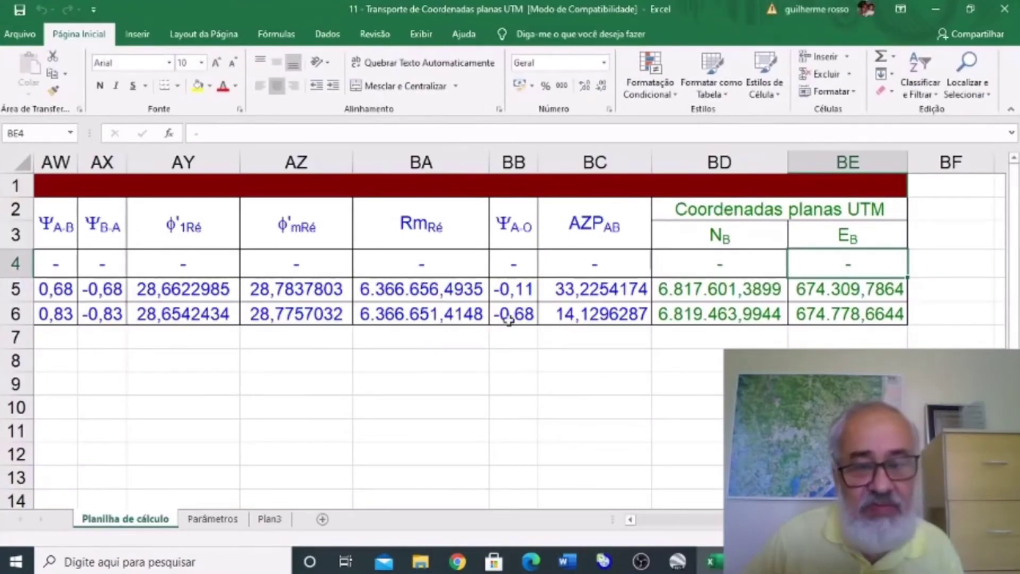
click(540, 296)
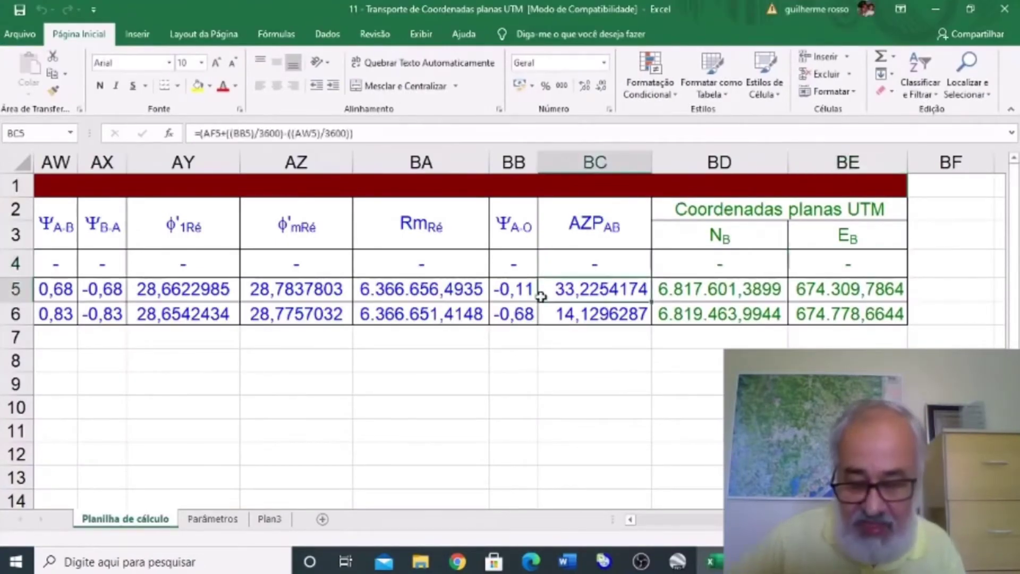
key(Left)
key(Left)
key(Left)
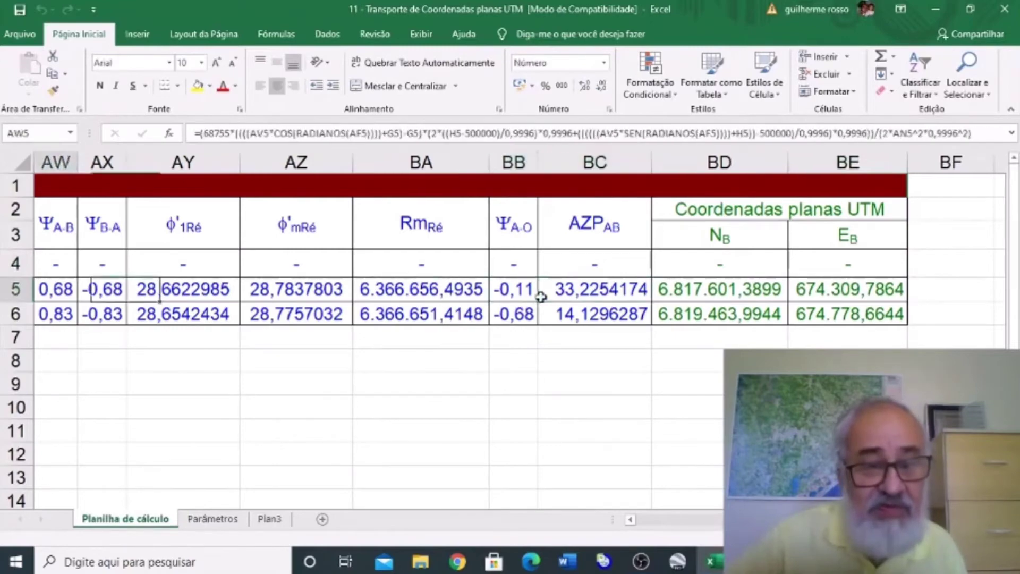
key(Left)
key(Left)
key(Left)
key(Left)
key(Left)
key(Left)
key(Left)
key(Left)
key(Left)
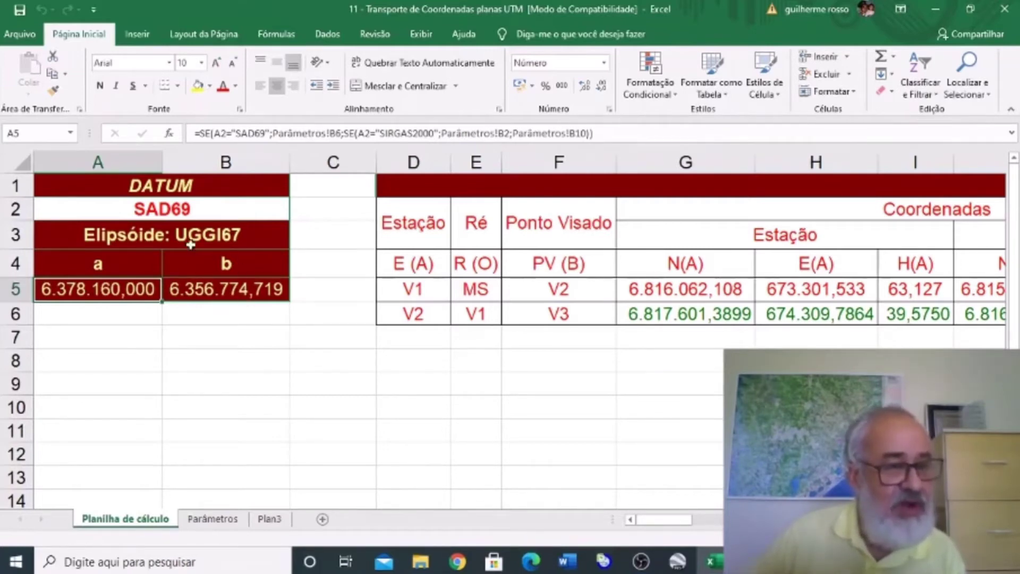
Step: Choose SIRGAS2000 in cell A2's datum list, then check station V1 in row 5
click(206, 214)
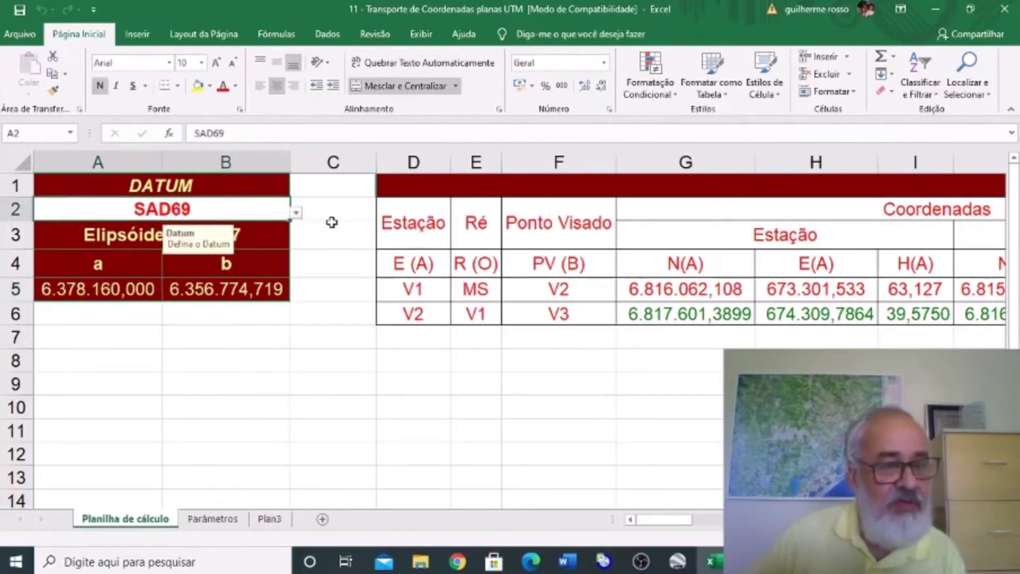
click(297, 214)
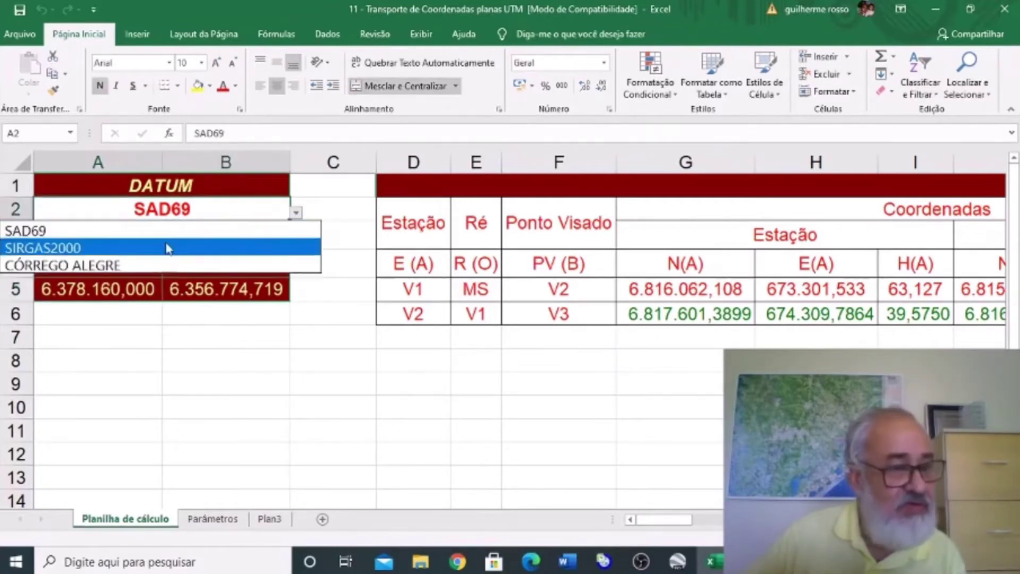
click(77, 249)
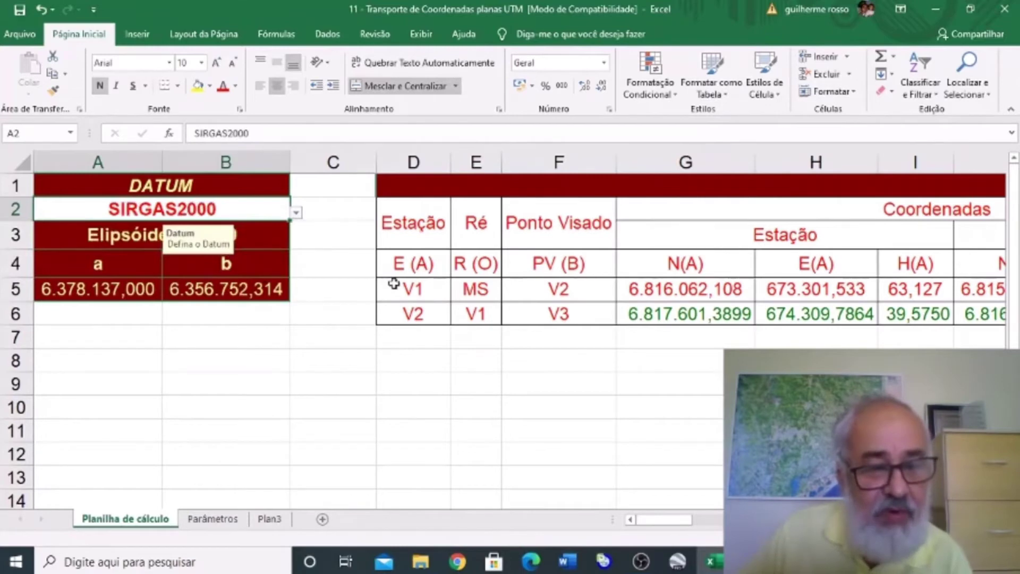
click(394, 284)
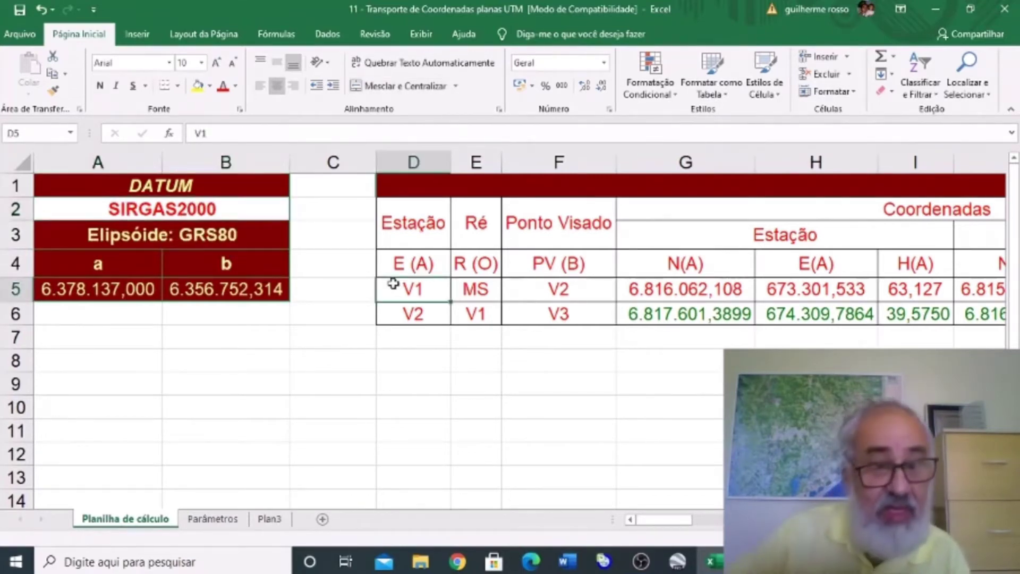
key(Right)
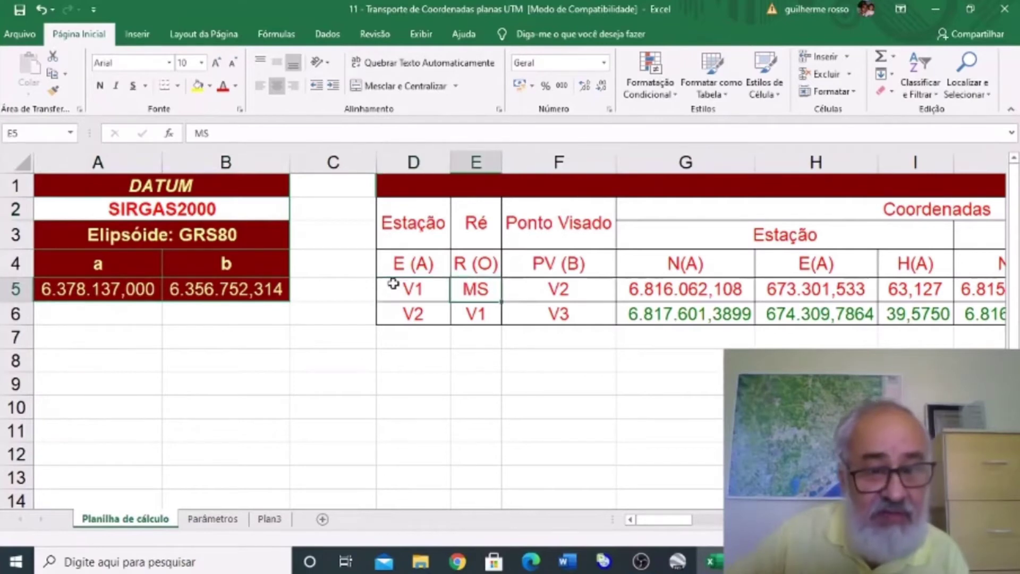
key(Right)
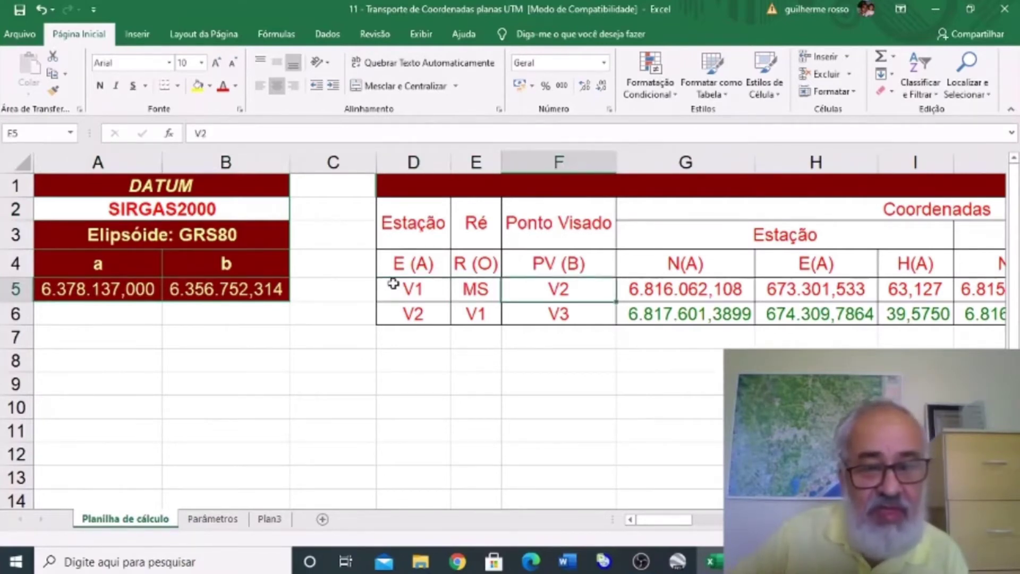
key(Right)
key(Right)
key(Right)
key(Right)
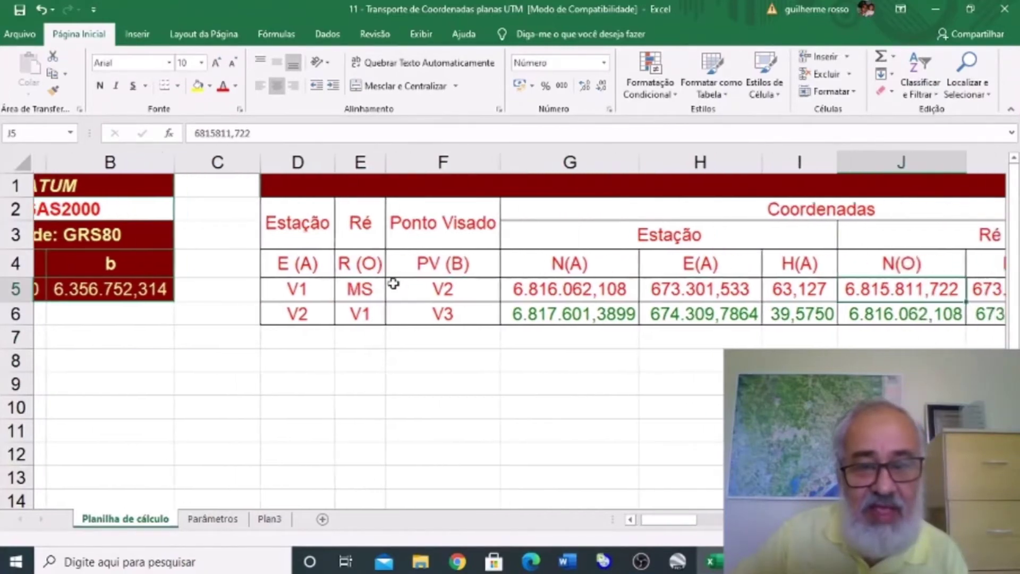
key(Right)
key(Right)
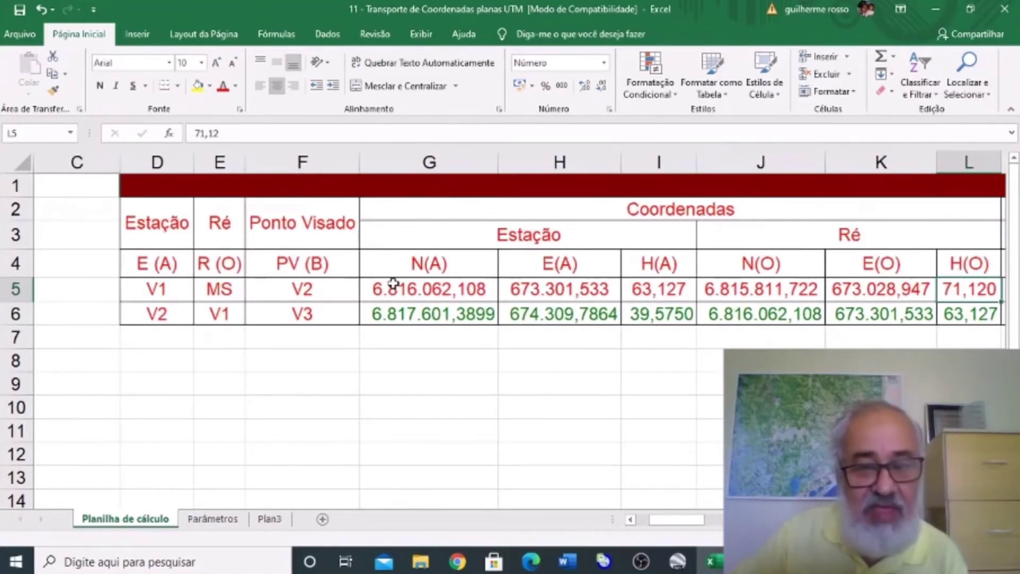
key(Right)
key(Right)
key(Right)
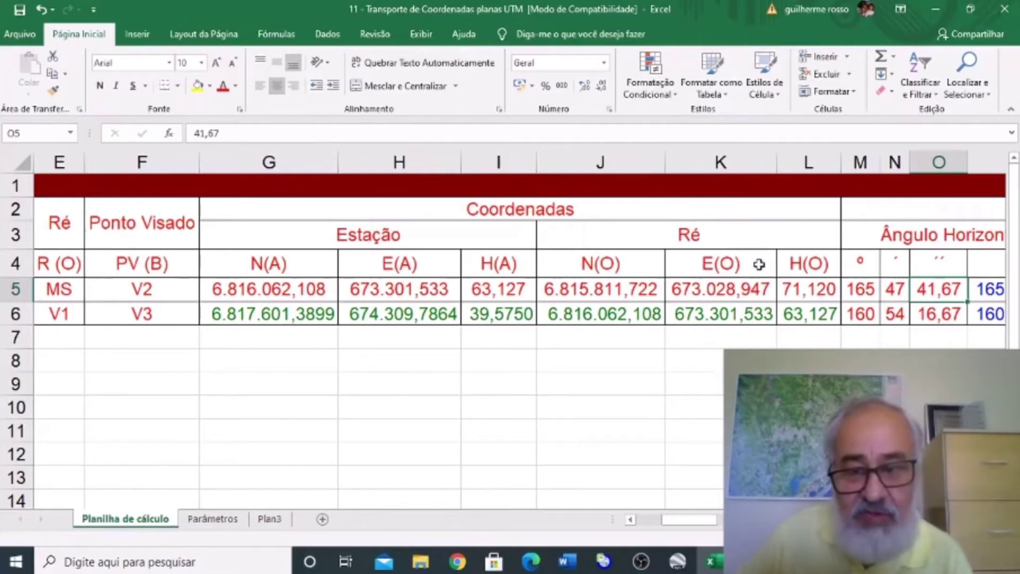
click(756, 267)
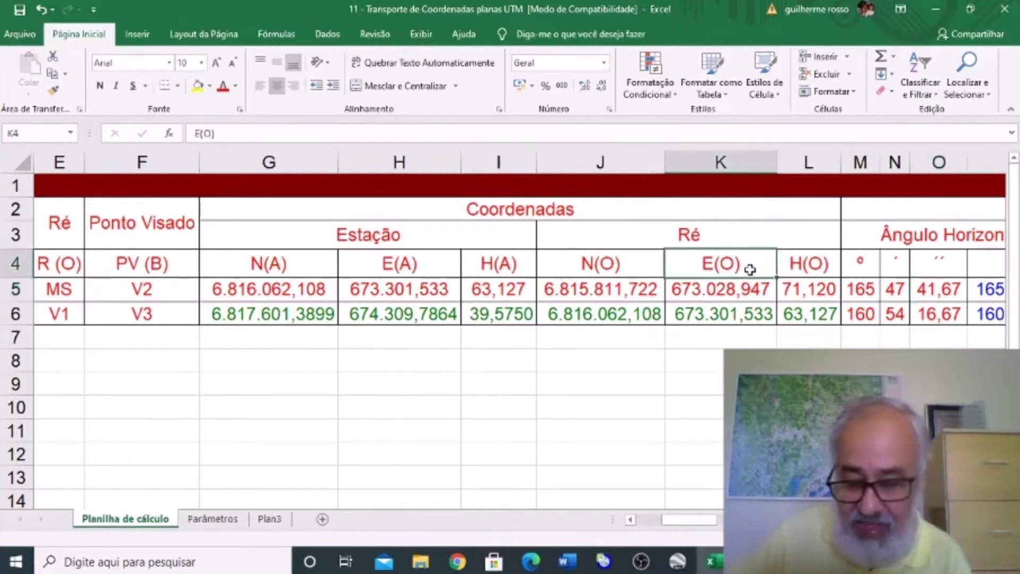
key(Right)
key(Right)
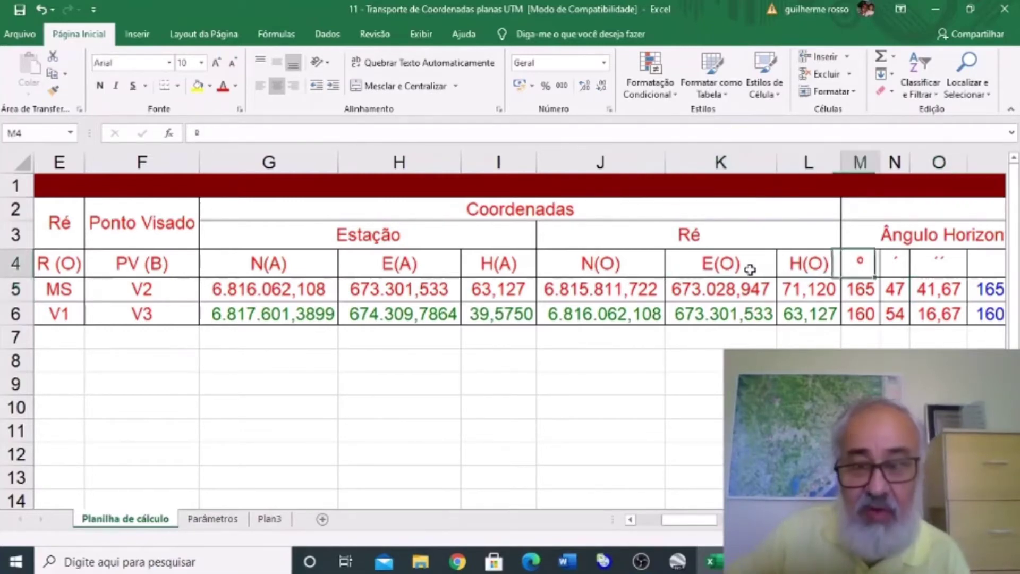
key(Right)
key(Right)
key(Right)
key(Right)
key(Right)
key(Right)
key(Right)
key(Right)
key(Right)
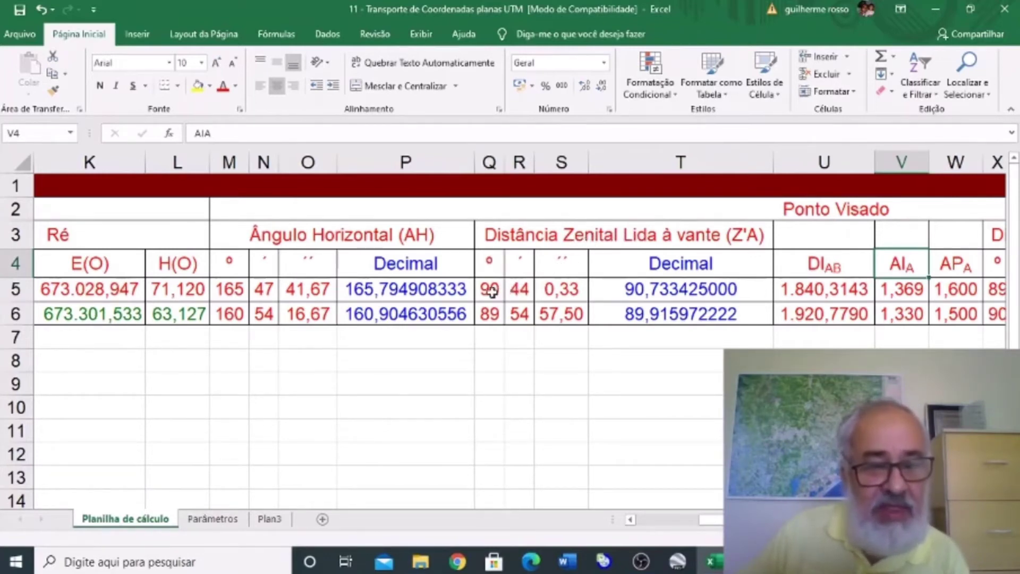
click(615, 290)
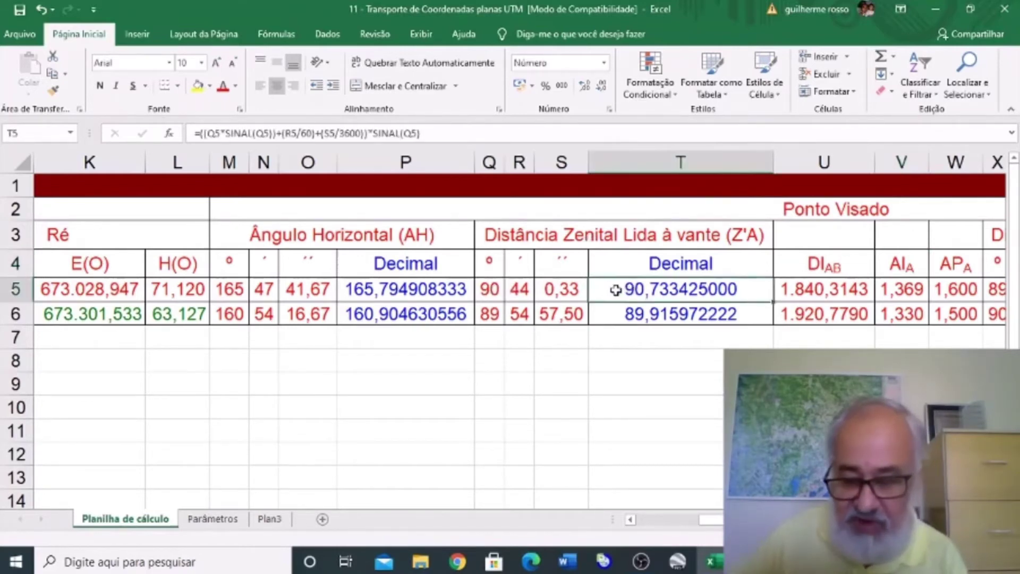
key(Right)
key(Right)
key(Right)
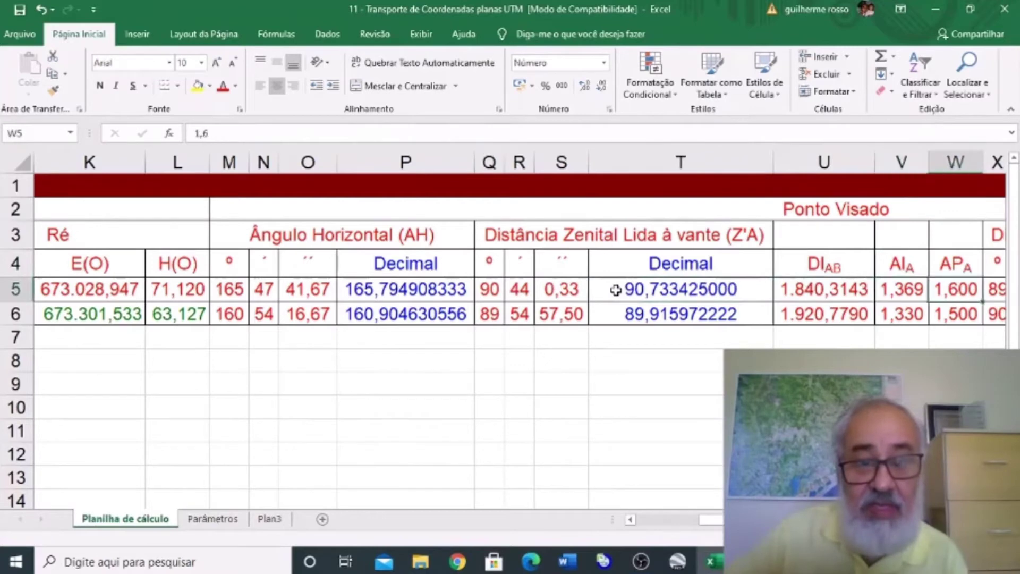
key(Right)
key(Right)
key(Right)
key(Right)
key(Right)
key(Right)
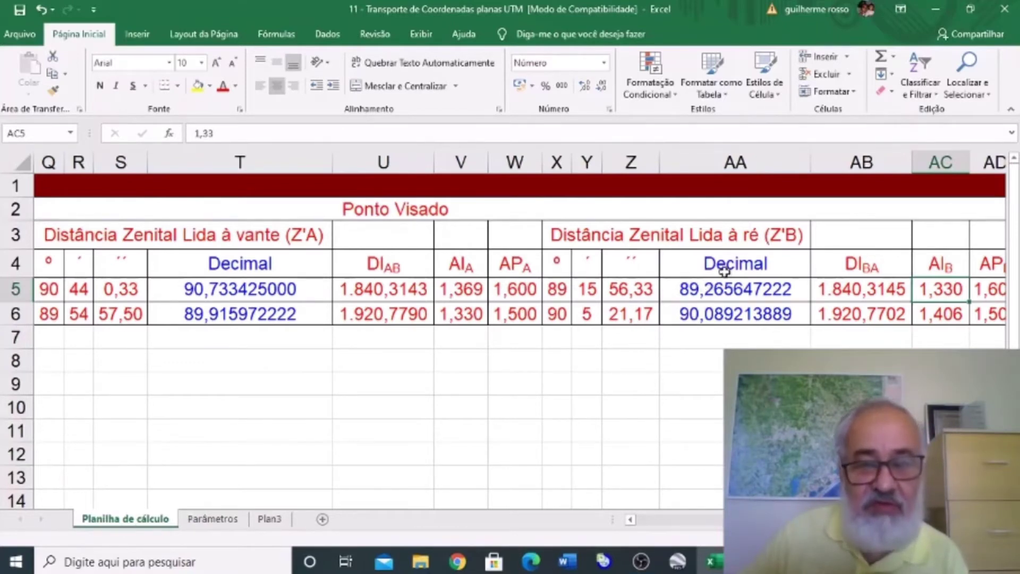
click(770, 289)
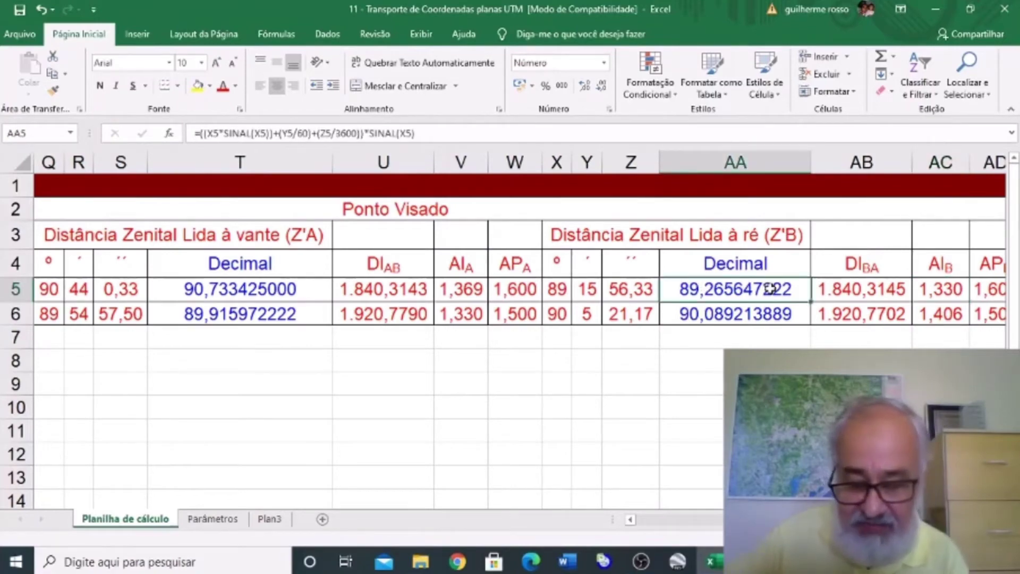
key(Right)
key(Right)
key(Right)
key(Right)
key(Right)
key(Right)
key(Right)
key(Right)
key(Right)
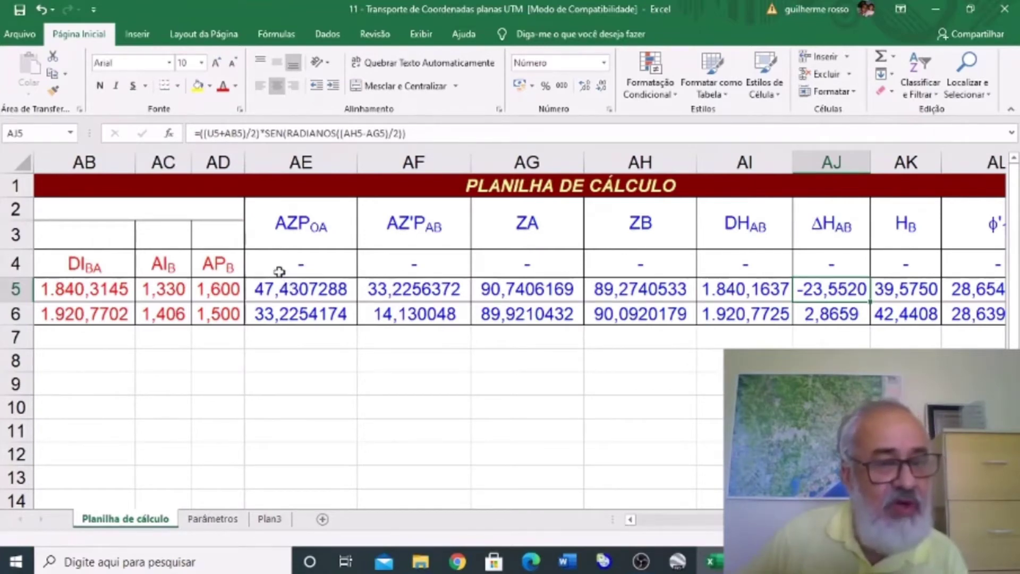
Step: Step through the row 4 headers and row 5 calculations to the N_B and E_B results
click(279, 272)
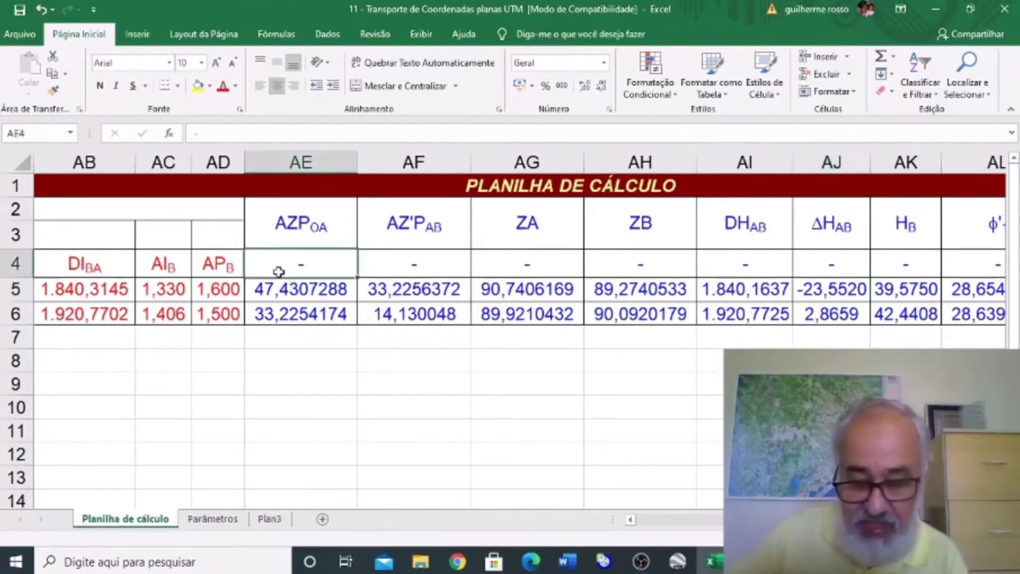
key(Right)
key(Right)
key(Right)
key(Right)
key(Right)
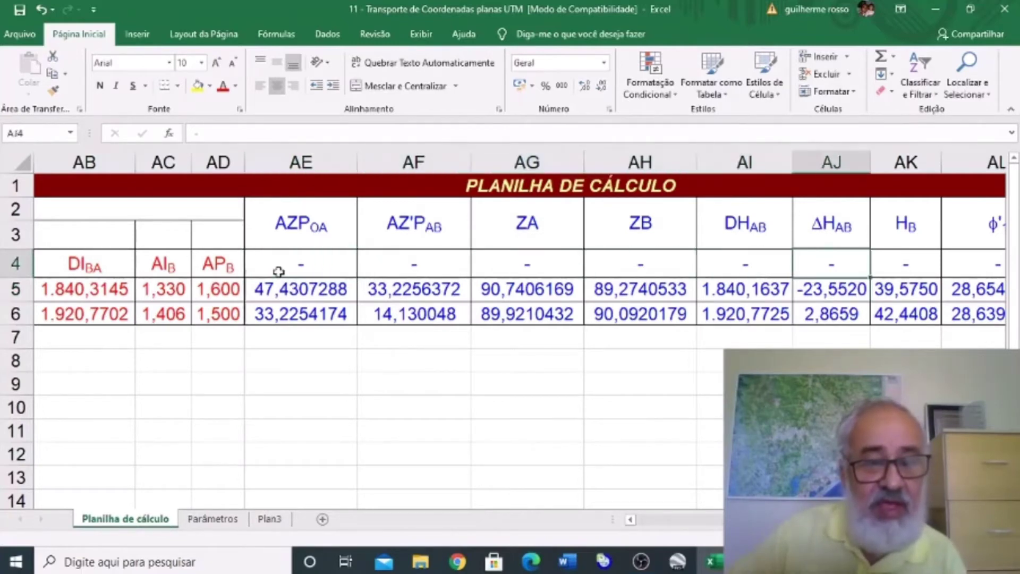
key(Right)
key(Right)
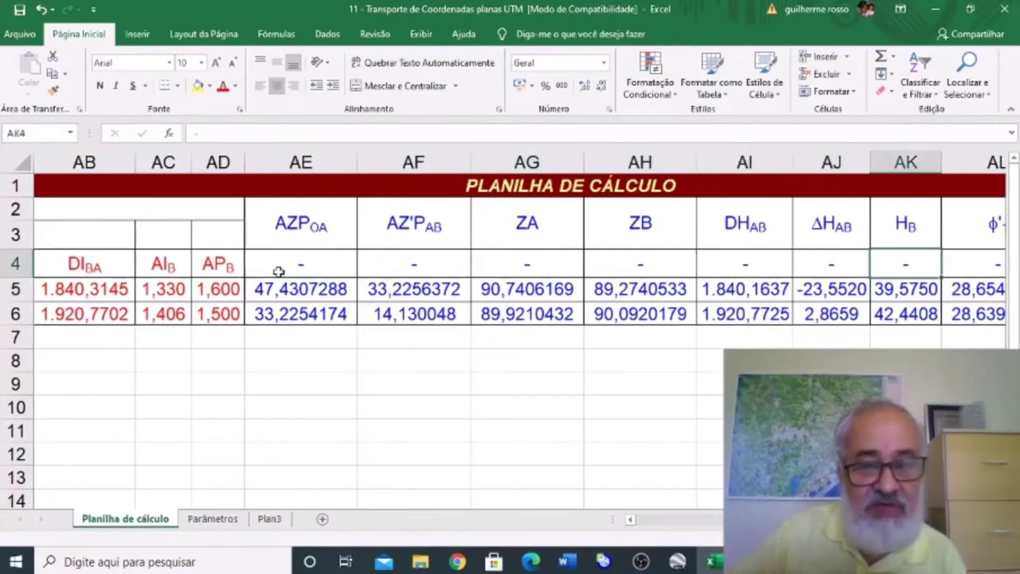
key(Right)
key(Right)
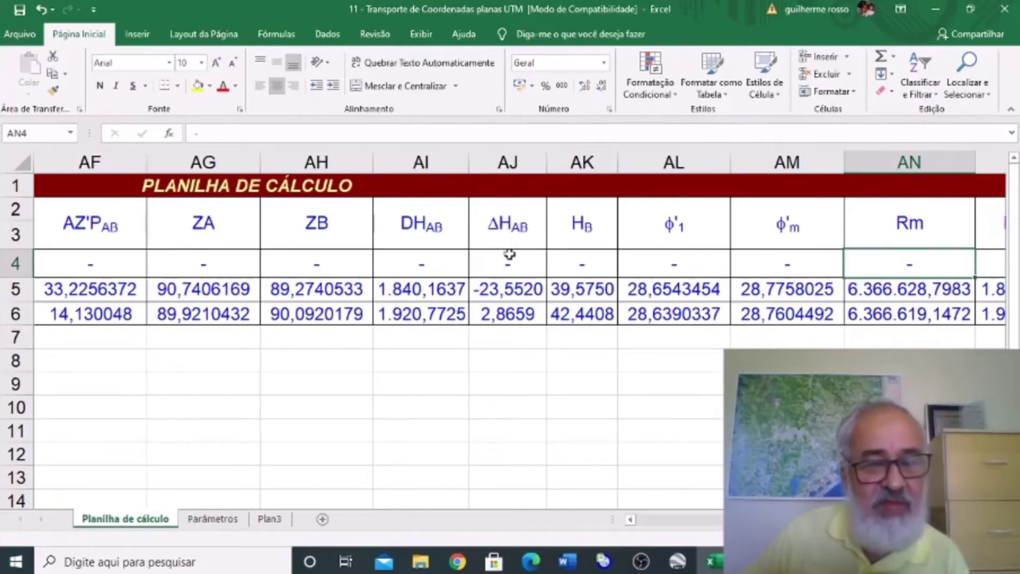
click(502, 289)
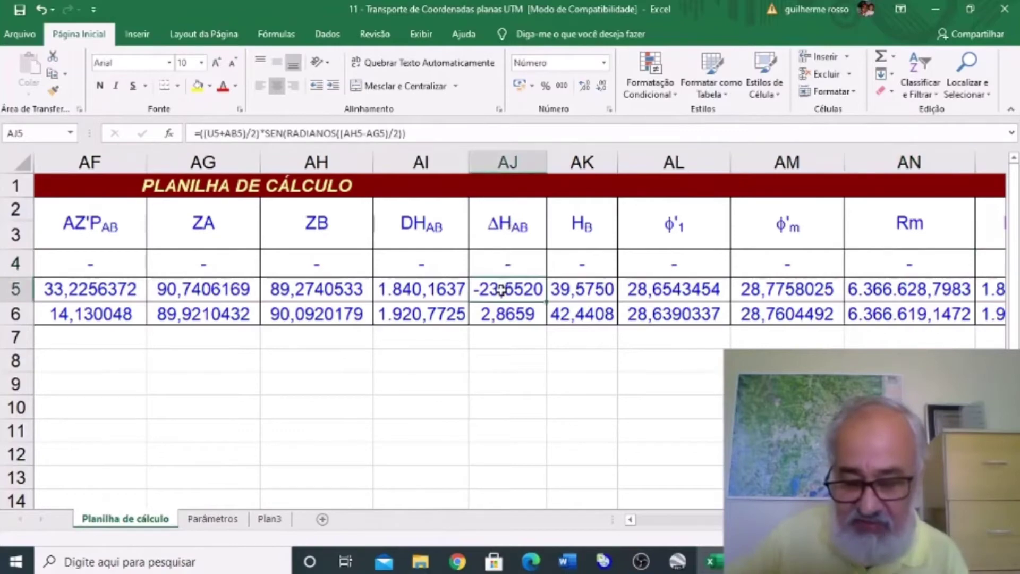
key(Right)
key(Right)
key(Right)
key(Right)
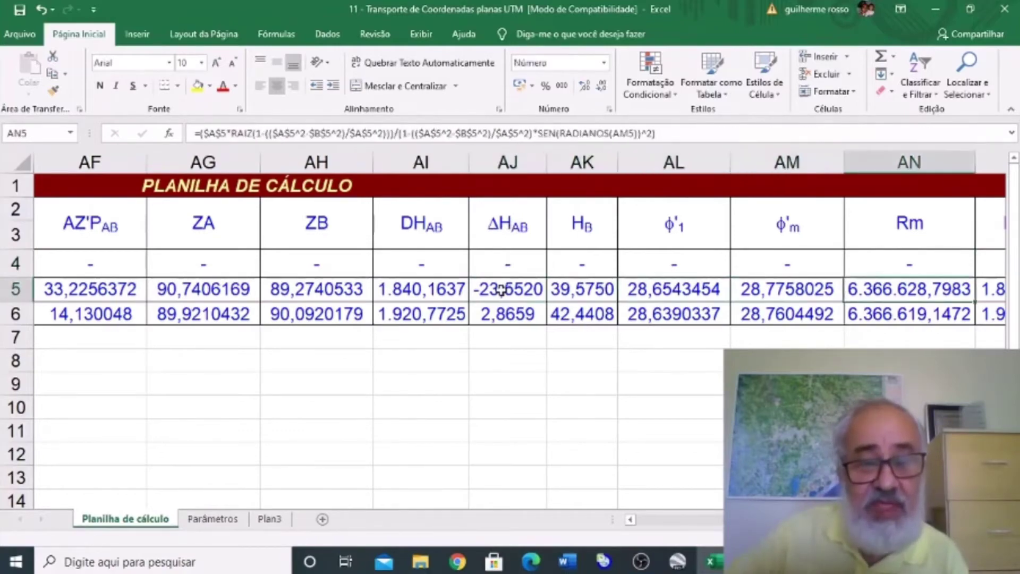
key(Right)
key(Right)
key(Right)
key(Right)
key(Right)
key(Right)
key(Right)
key(Right)
key(Right)
key(Right)
key(Right)
key(Right)
key(Right)
key(Right)
key(Right)
key(Right)
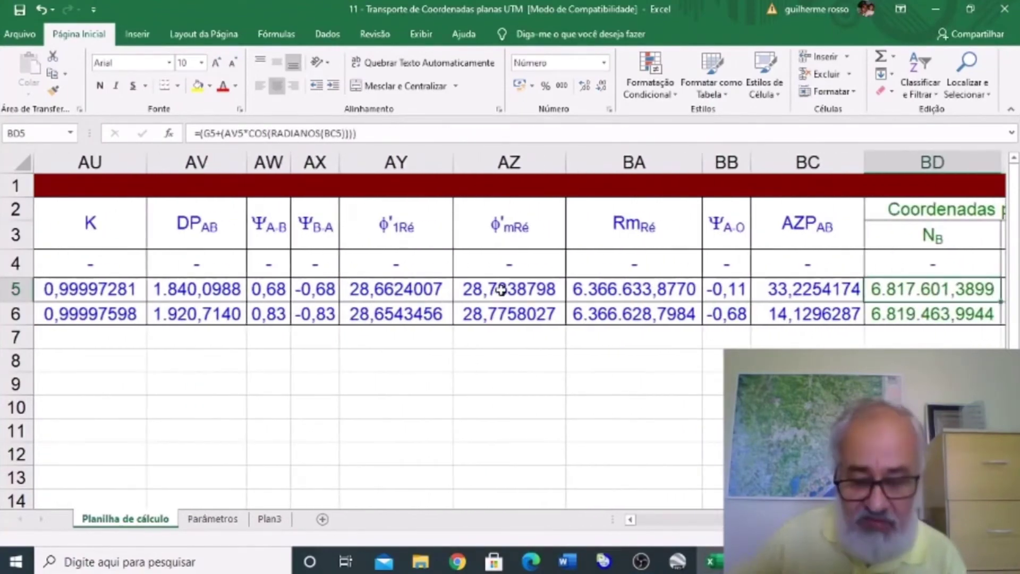
key(Right)
key(Right)
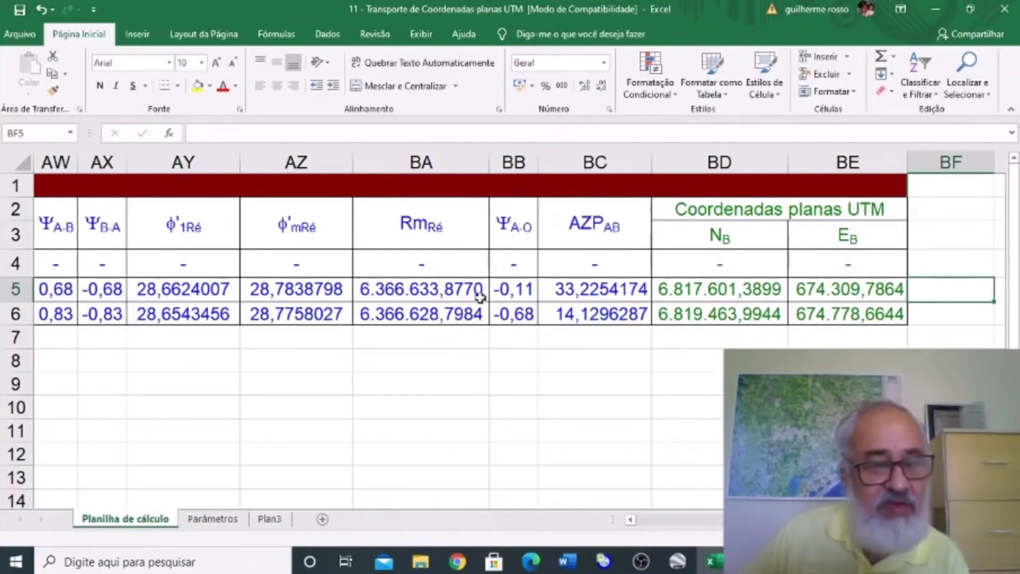
click(350, 268)
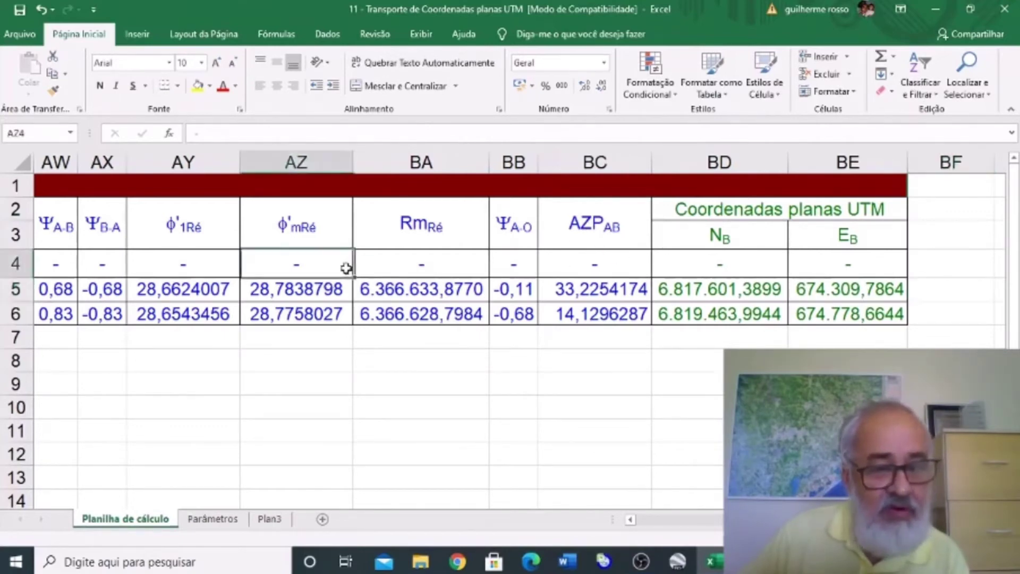
Step: Check the second station's DP formula (1.920,7140), then move back left to column A
key(Left)
key(Left)
key(Left)
key(Left)
key(Left)
key(Left)
key(Left)
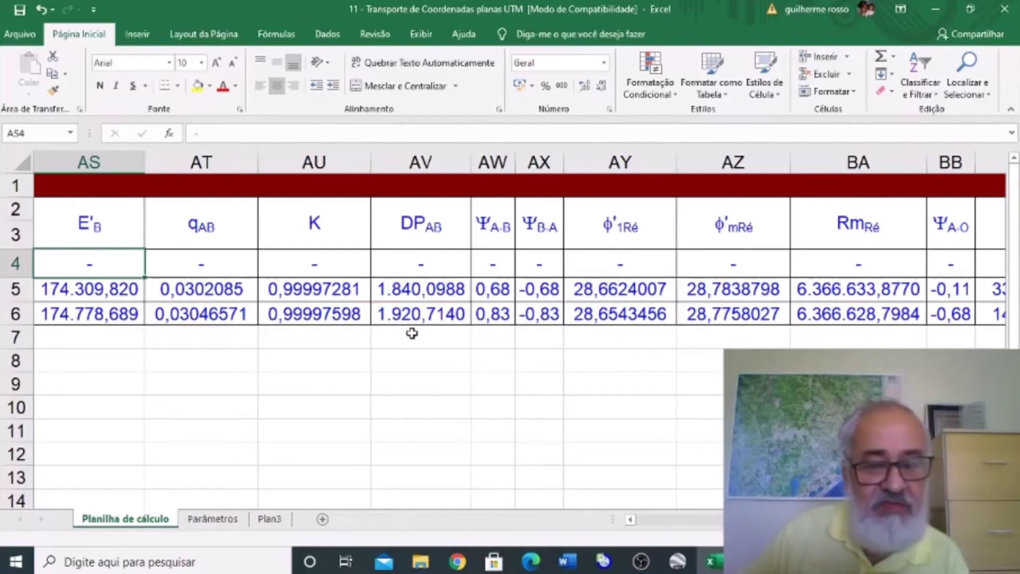
click(432, 317)
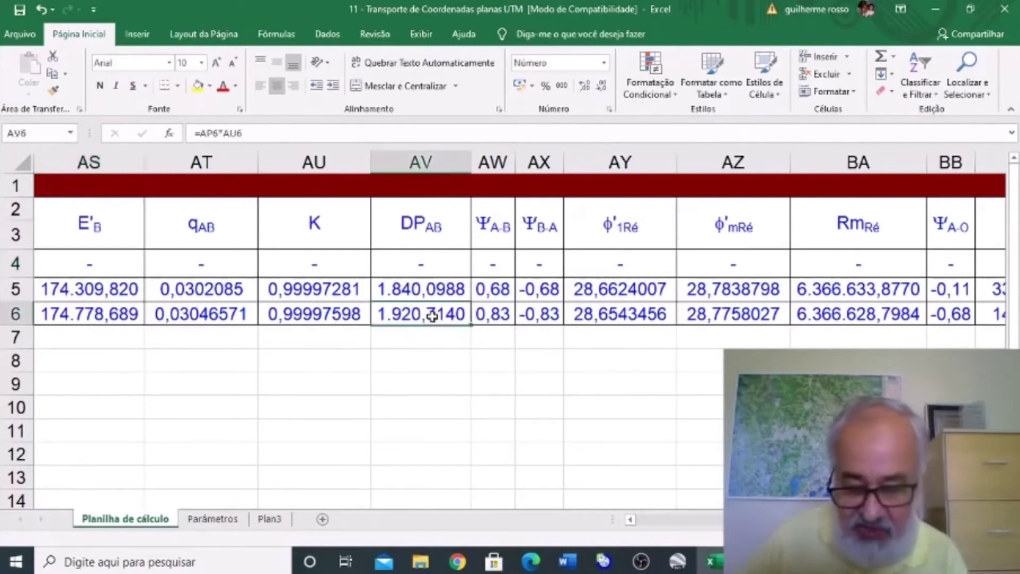
key(Left)
key(Left)
key(Left)
key(Left)
key(Left)
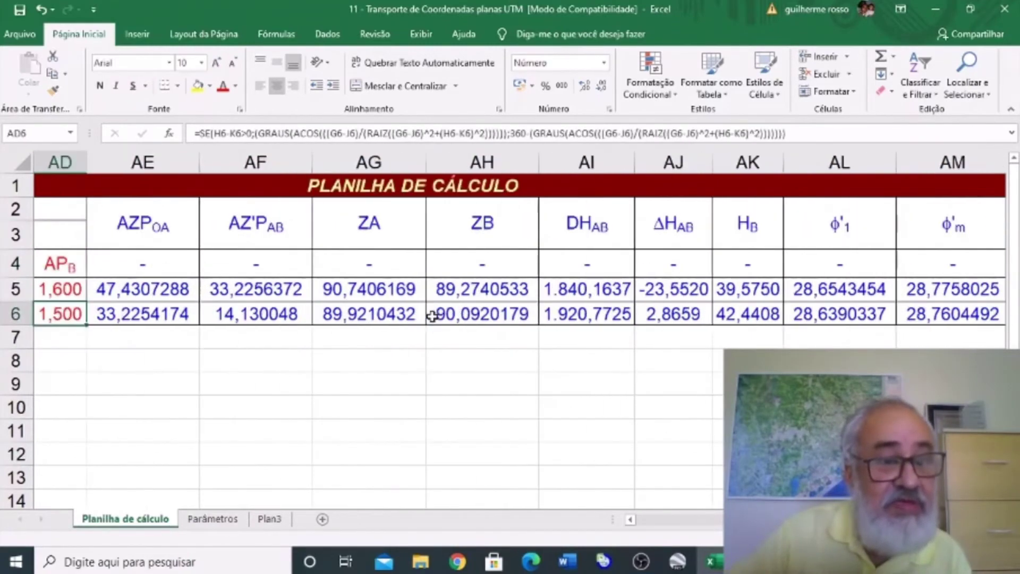
key(Left)
key(Left)
key(Left)
key(Left)
key(Left)
key(Left)
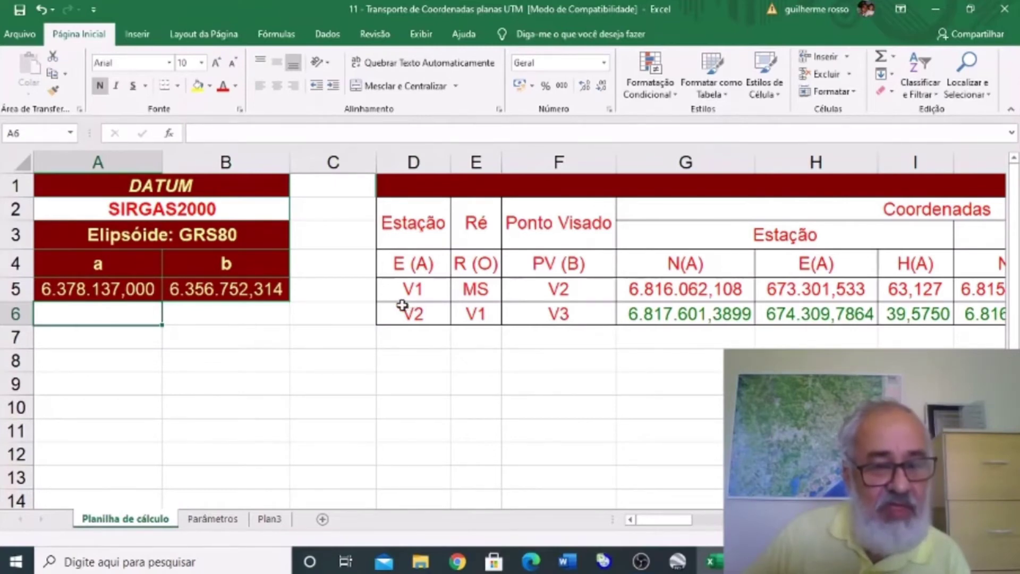
Step: Look over the V1/V2 station data, then close workbook 11 to get the save prompt
scroll(393, 307, down, 1)
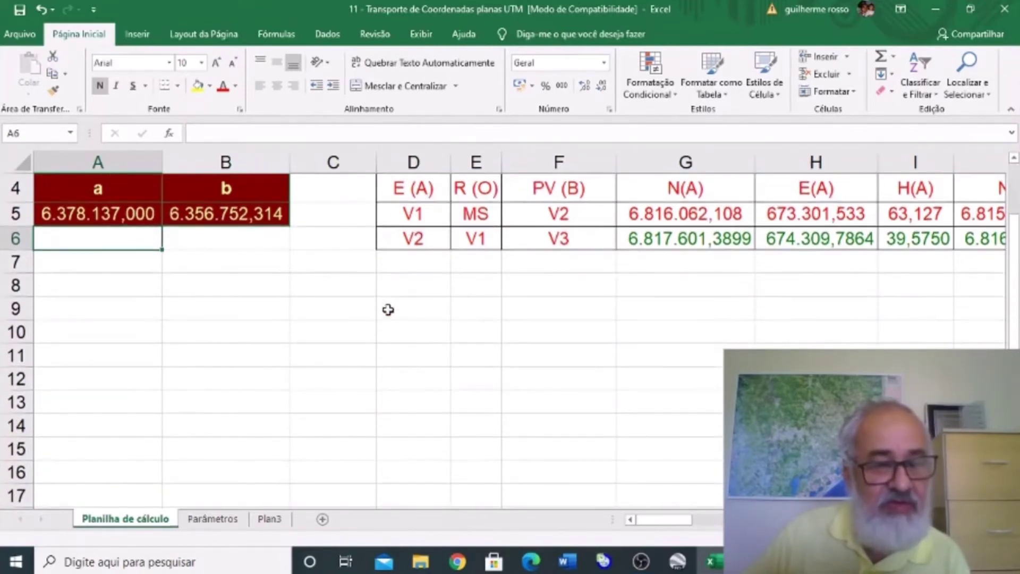
scroll(388, 309, up, 1)
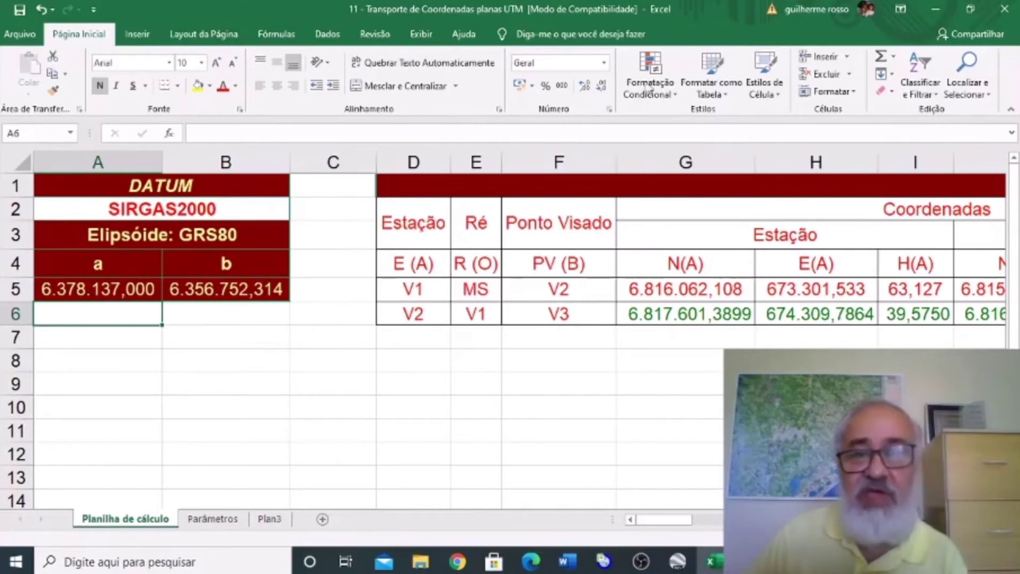
click(1008, 12)
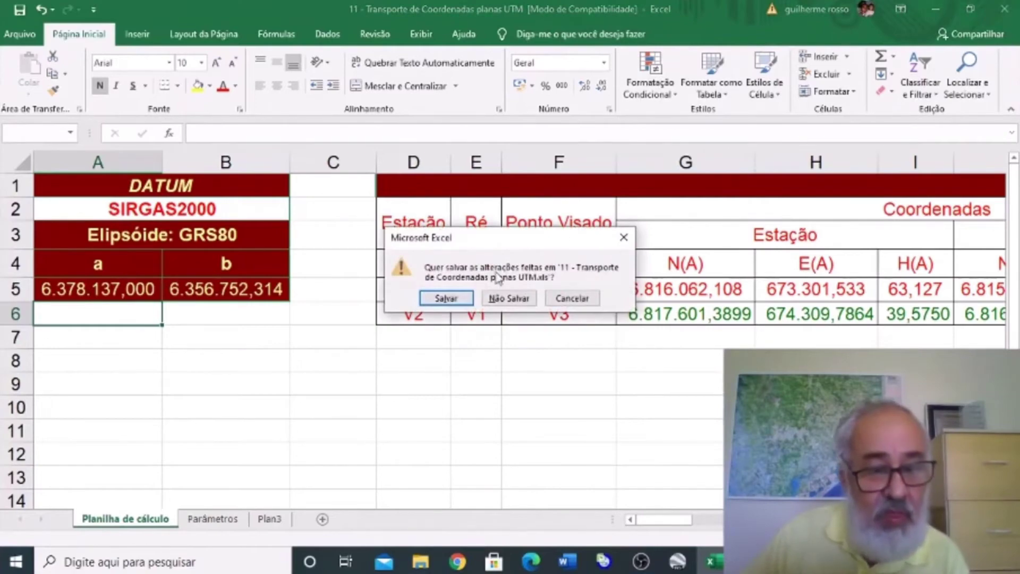
Step: Dismiss the save prompt and open '12 - Transporte de coordenadas geodésicas Lat-Long' from File Explorer
click(446, 298)
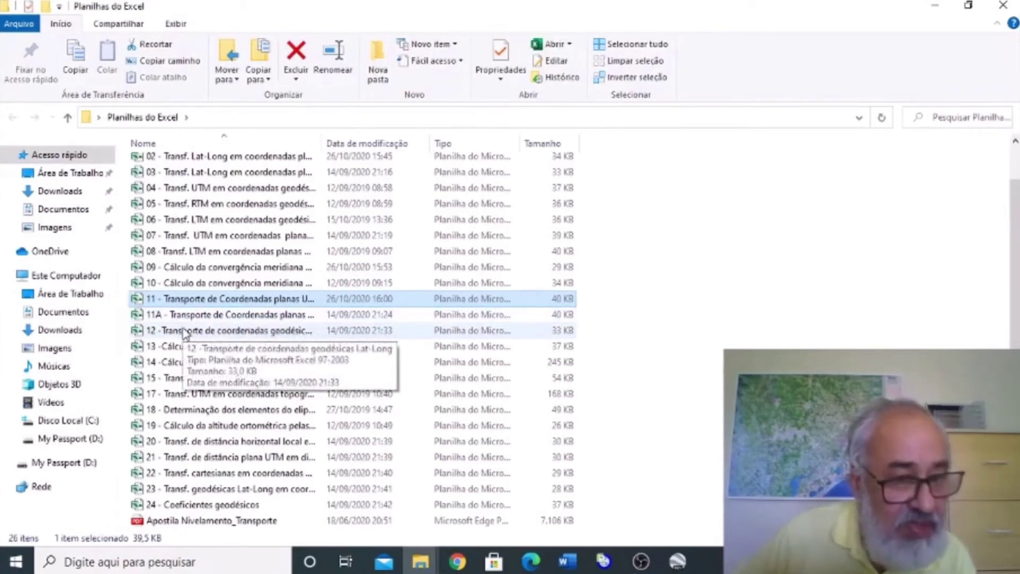
double_click(140, 331)
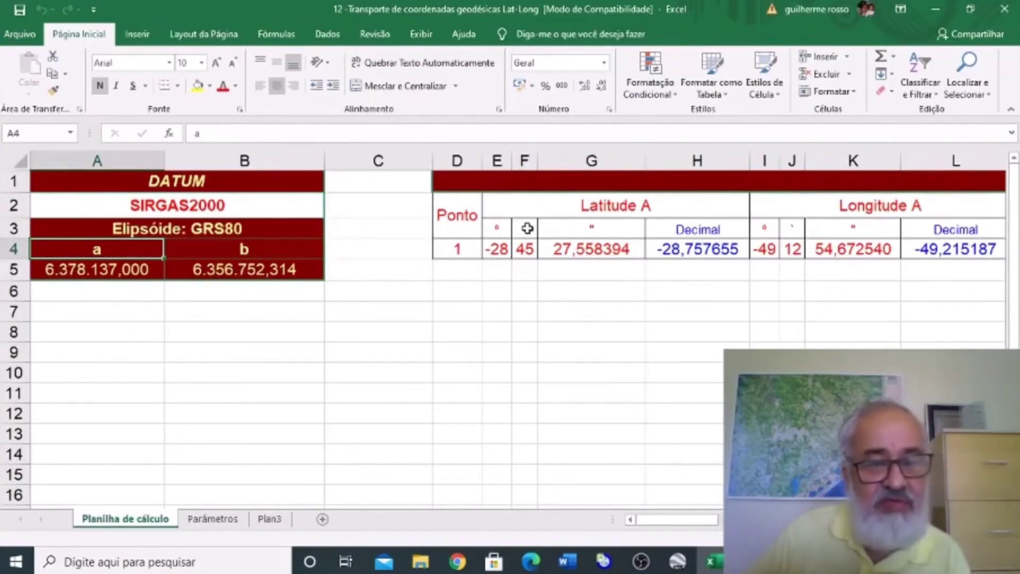
Step: Review row 4 from point 1 through Latitude B -28° 44' 26,834657" and Longitude B -49° 12' 38,422480"
click(473, 248)
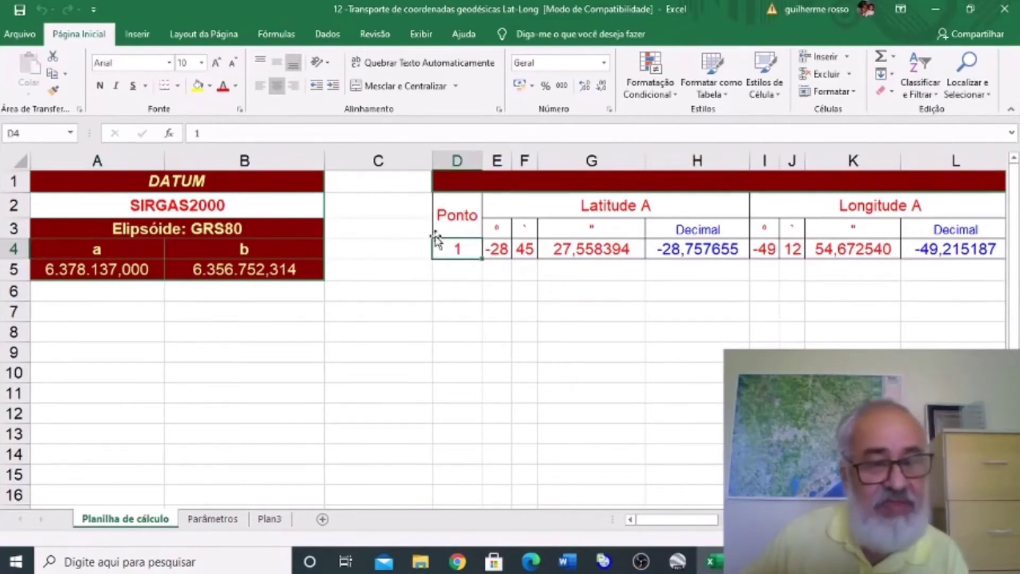
key(Right)
key(Right)
key(Right)
key(Right)
key(Right)
key(Right)
key(Right)
key(Right)
key(Right)
key(Right)
key(Right)
key(Right)
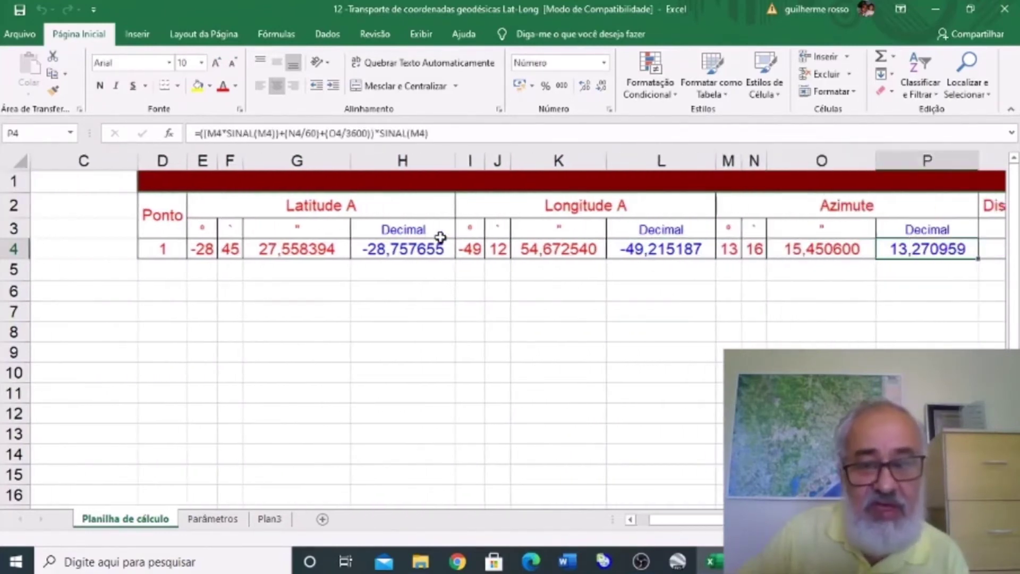
key(Right)
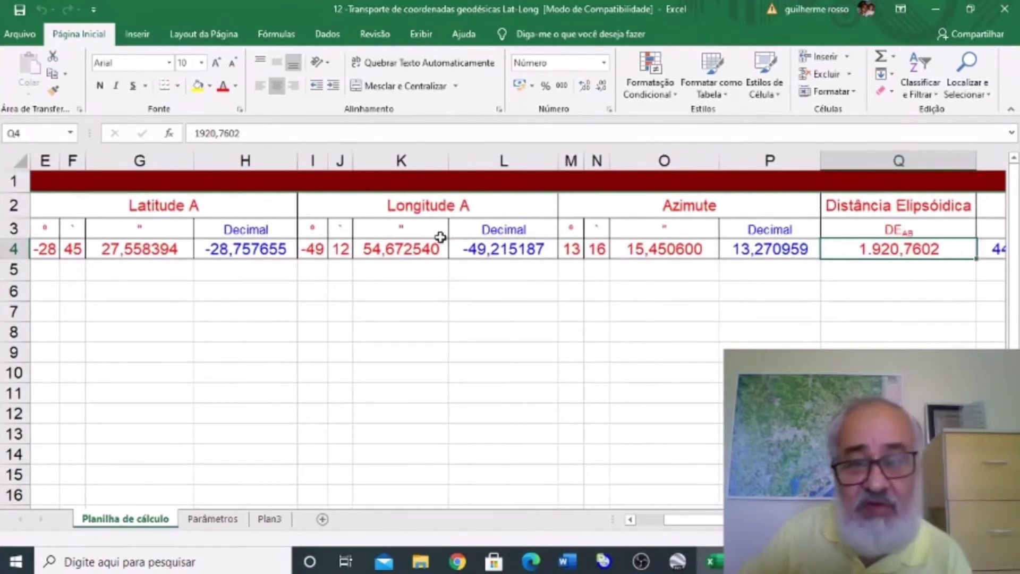
key(Right)
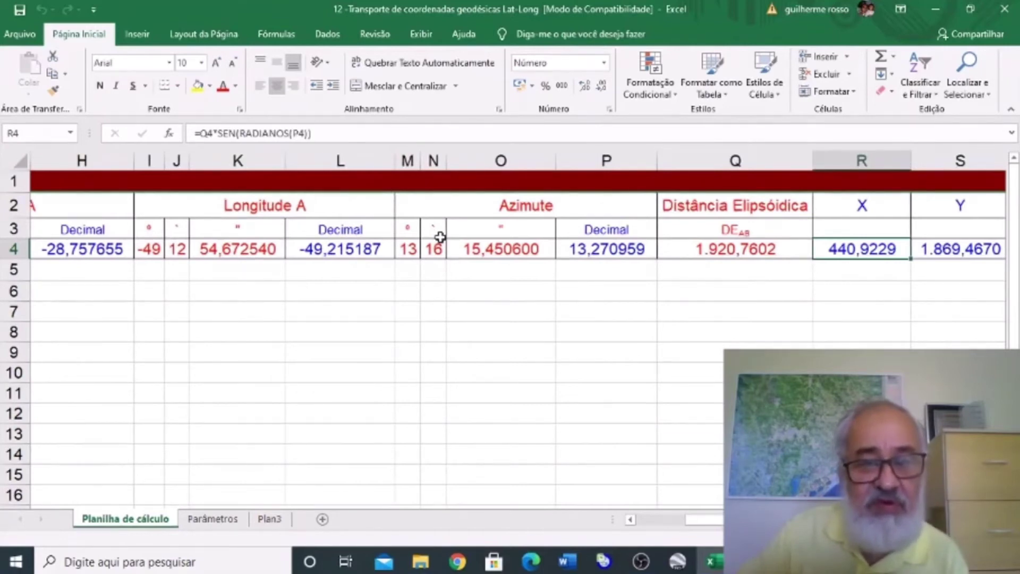
key(Right)
key(Right)
key(Right)
key(Right)
key(Right)
key(Right)
key(Right)
key(Right)
key(Right)
key(Right)
key(Right)
key(Right)
key(Right)
key(Right)
key(Right)
key(Right)
key(Right)
key(Right)
key(Right)
key(Right)
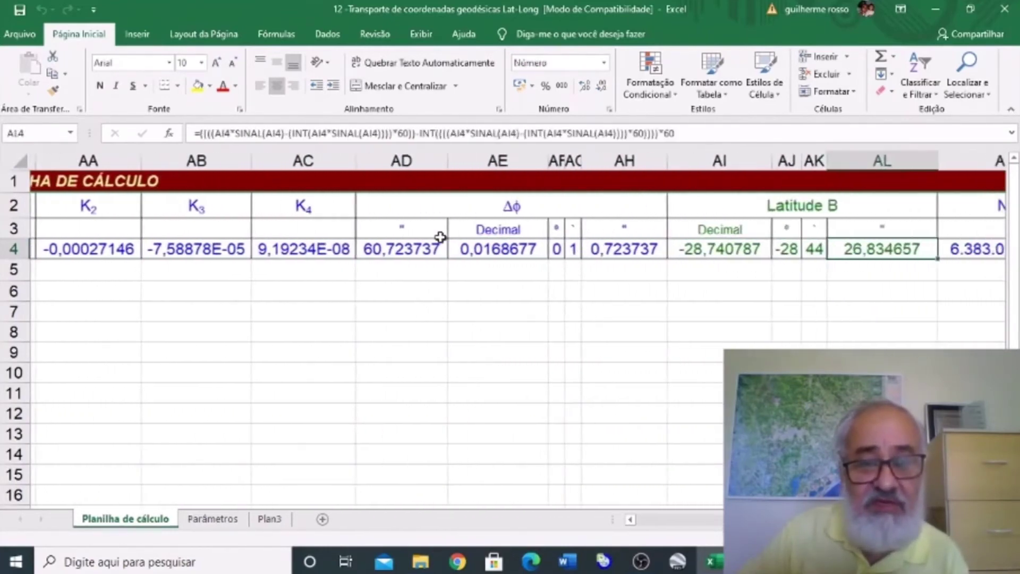
key(Right)
key(Right)
key(Right)
key(Right)
key(Right)
key(Right)
key(Right)
key(Right)
key(Right)
key(Right)
key(Right)
key(Right)
key(Right)
key(Right)
key(Right)
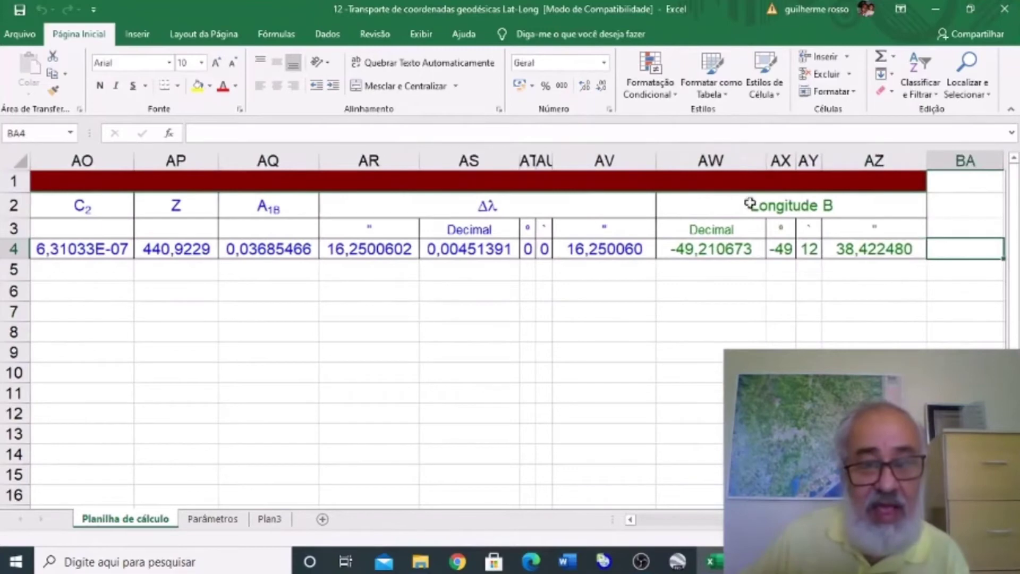
key(Left)
key(Left)
key(Left)
key(Left)
key(Left)
key(Left)
key(Left)
key(Left)
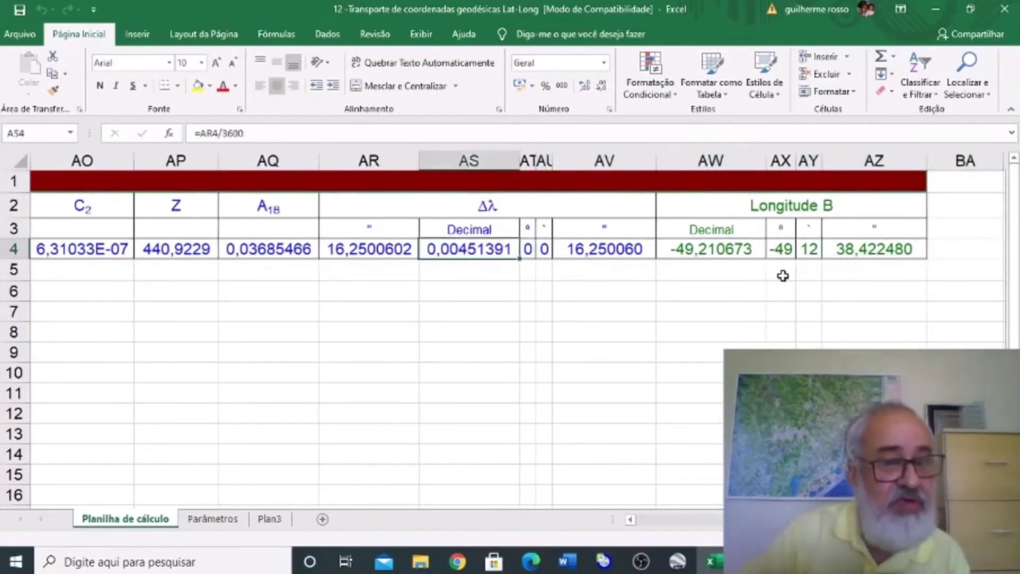
key(Left)
key(Left)
key(Left)
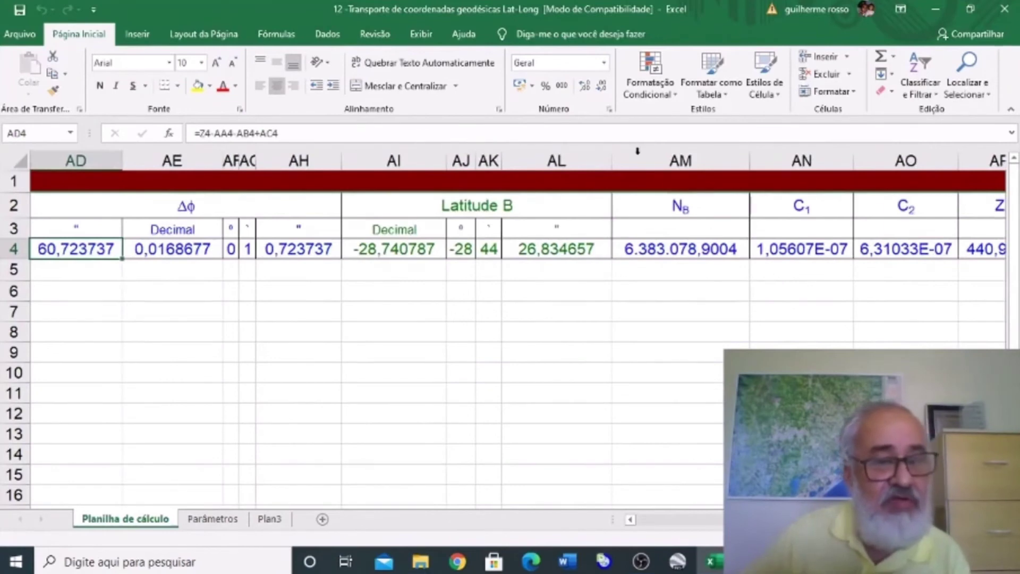
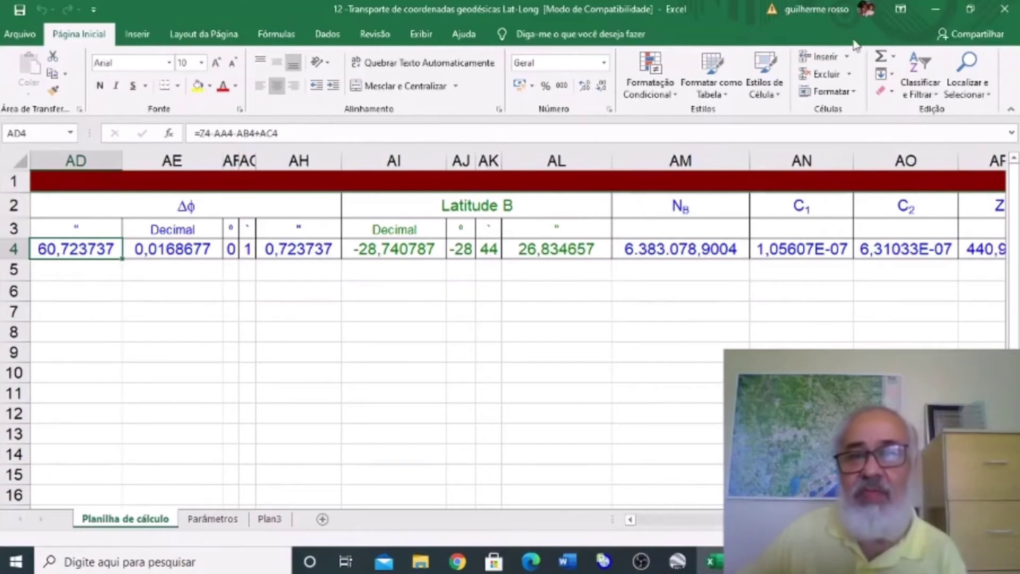
Step: Close workbook 12 and open '13 - Cálculo dos lados e azimutes a partir Lat-Long' from Planilhas do Excel
click(1006, 10)
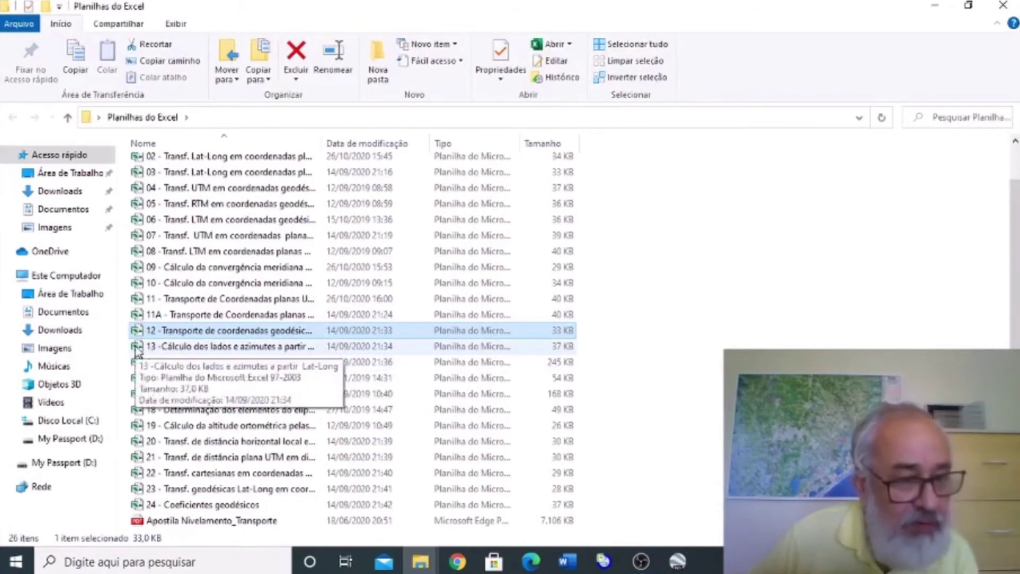
click(136, 349)
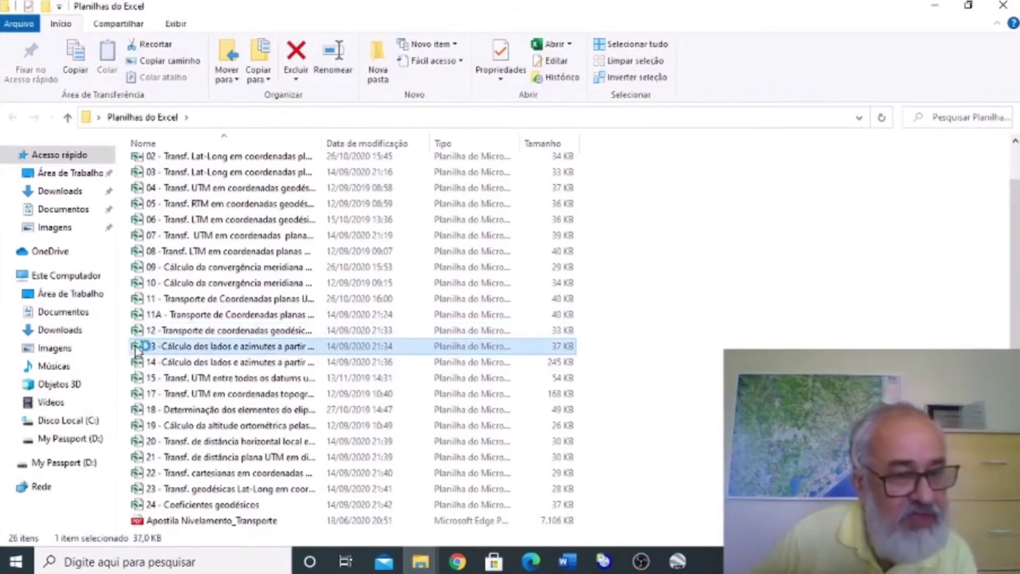
double_click(136, 349)
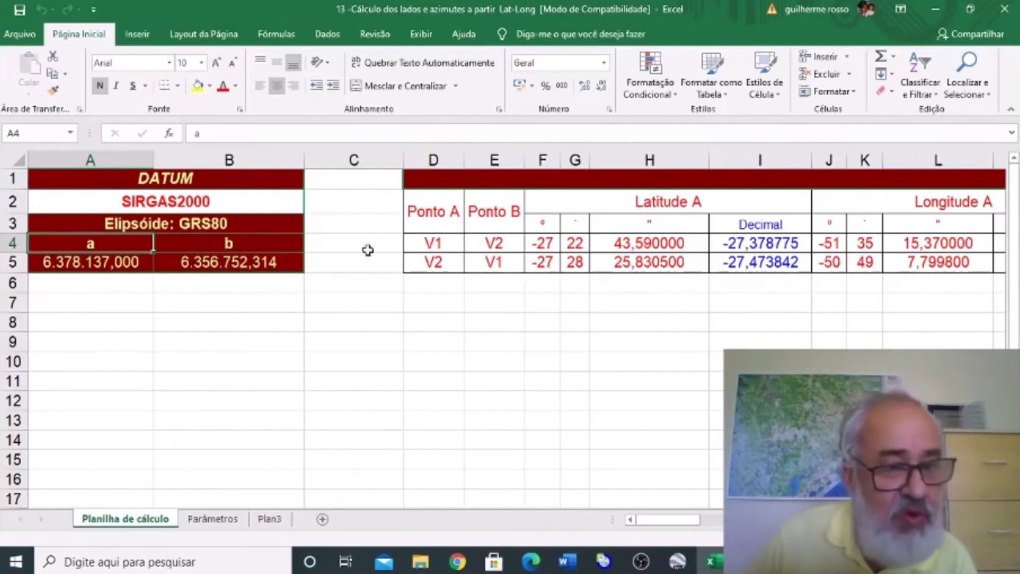
click(456, 244)
key(Right)
key(Right)
key(Right)
key(Right)
key(Right)
key(Right)
key(Right)
key(Right)
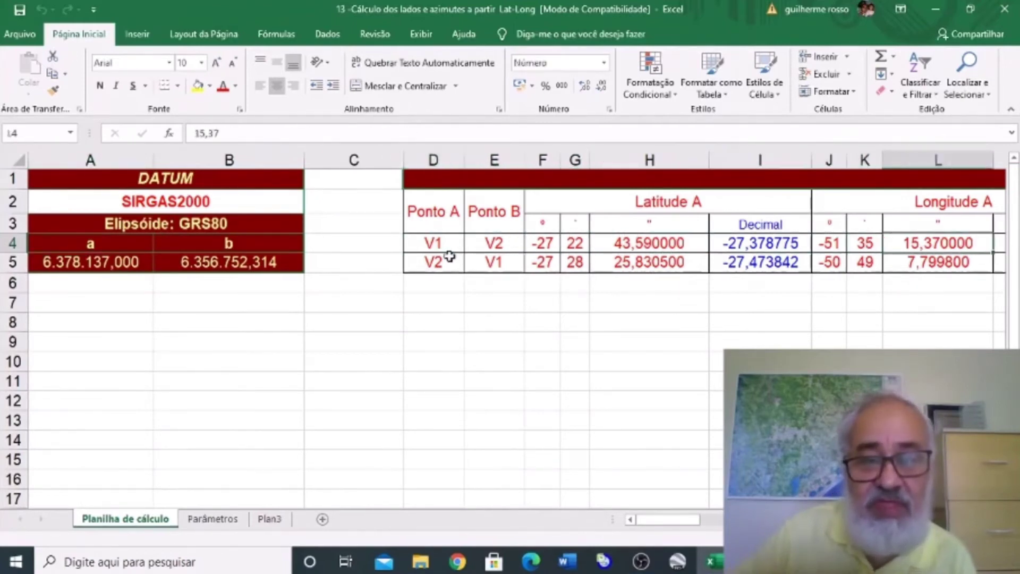
key(Right)
key(Right)
key(Right)
key(Right)
key(Right)
key(Right)
key(Right)
key(Right)
key(Right)
key(Right)
key(Right)
key(Right)
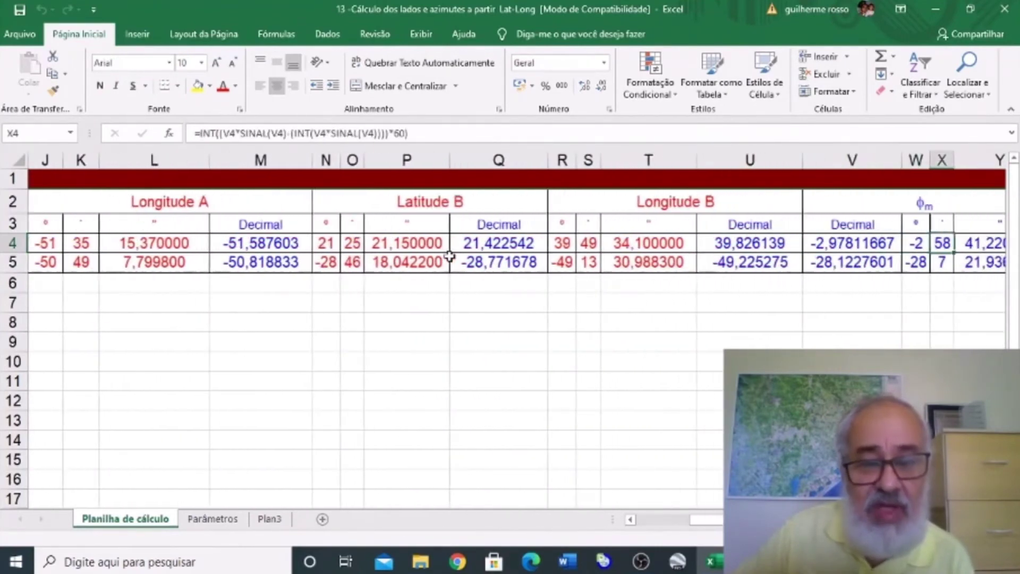
key(Right)
key(Right)
key(Right)
key(Right)
key(Right)
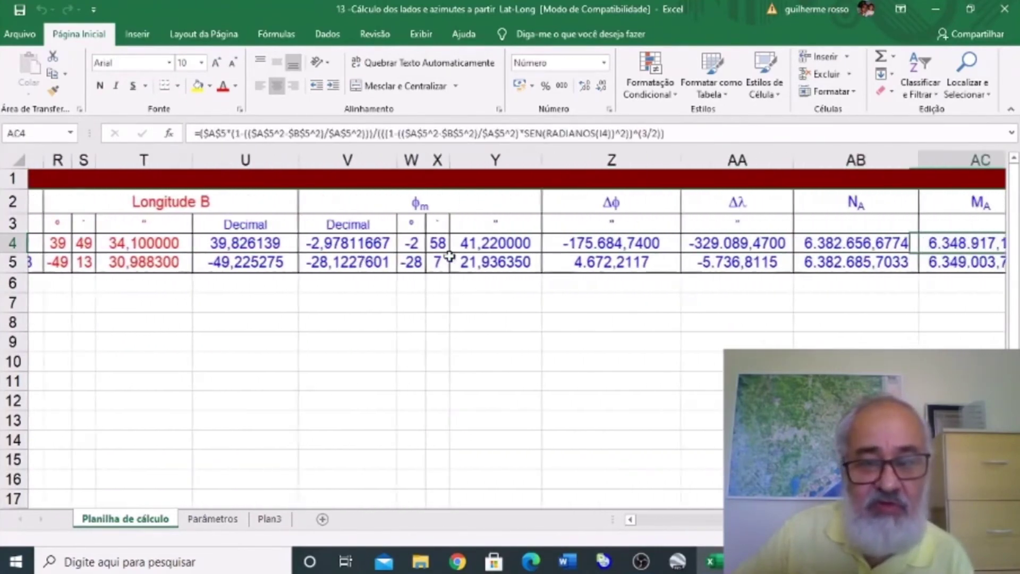
key(Right)
key(Right)
key(Right)
key(Right)
key(Right)
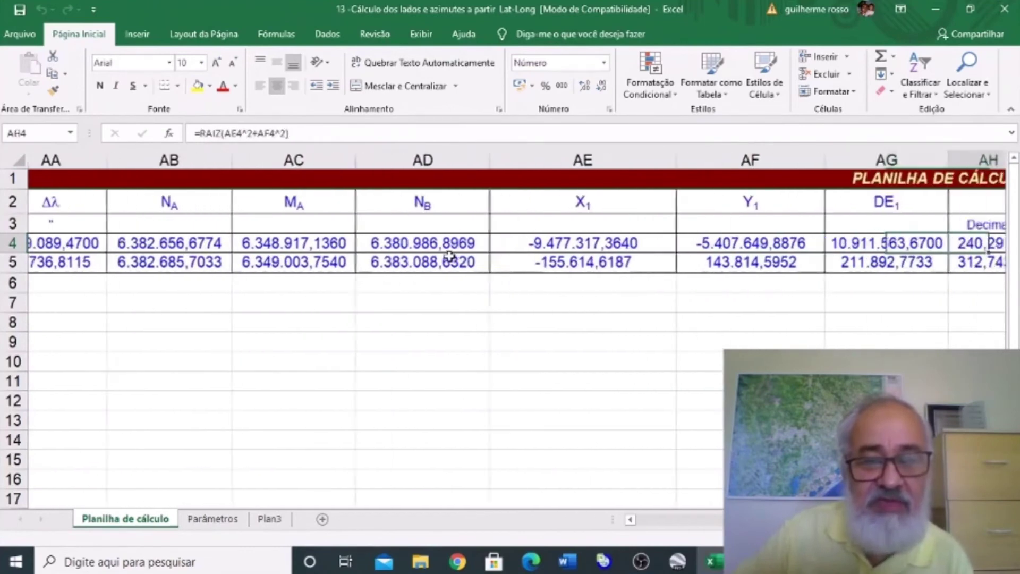
key(Right)
key(Right)
key(Right)
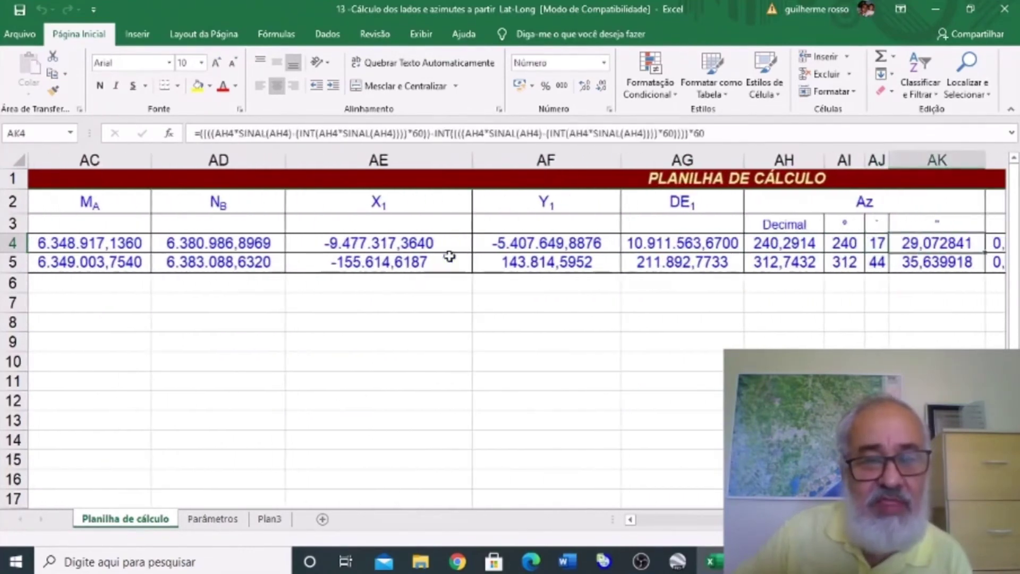
key(Right)
key(Right)
key(Right)
key(Right)
key(Right)
key(Right)
key(Right)
key(Right)
key(Right)
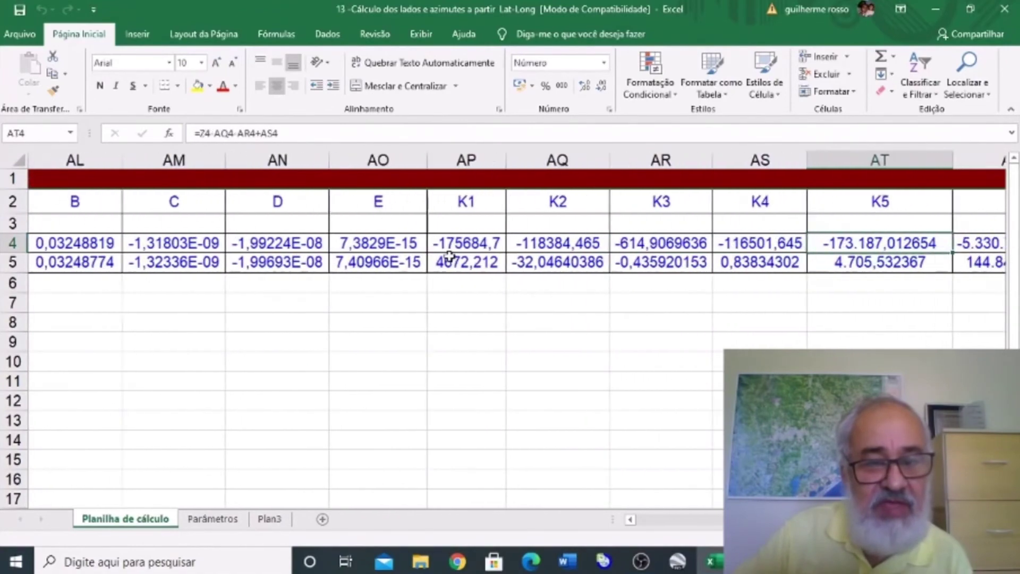
key(Right)
key(Right)
key(Right)
key(Right)
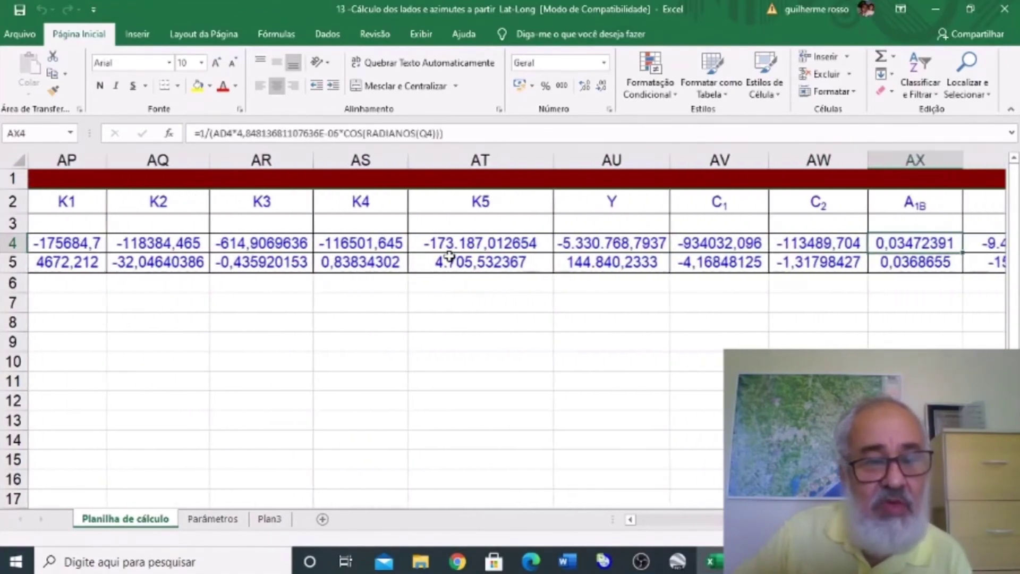
key(Right)
key(Right)
key(Right)
key(Right)
key(Right)
key(Right)
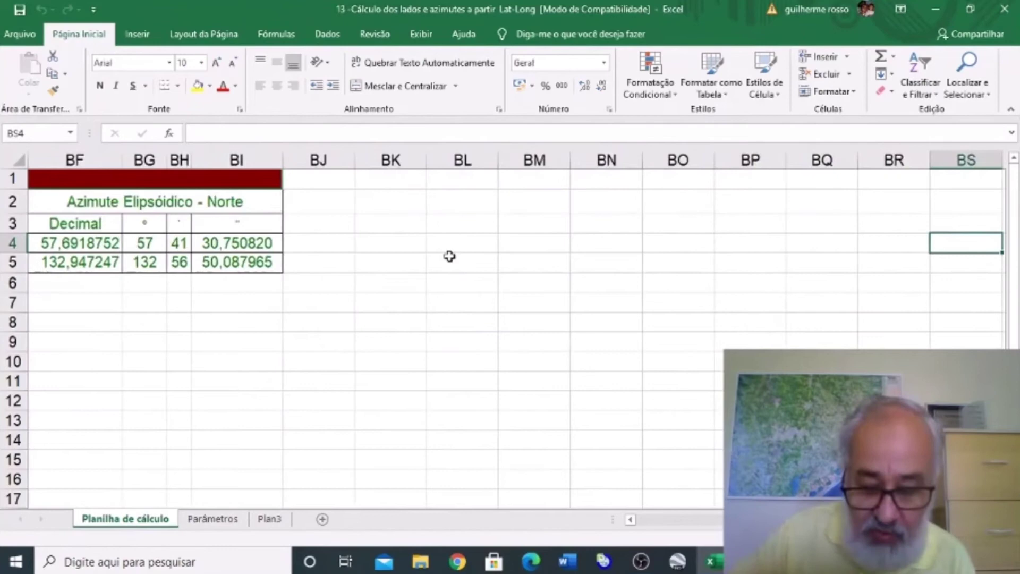
key(Left)
key(Left)
key(Left)
key(Left)
key(Left)
key(Left)
key(Left)
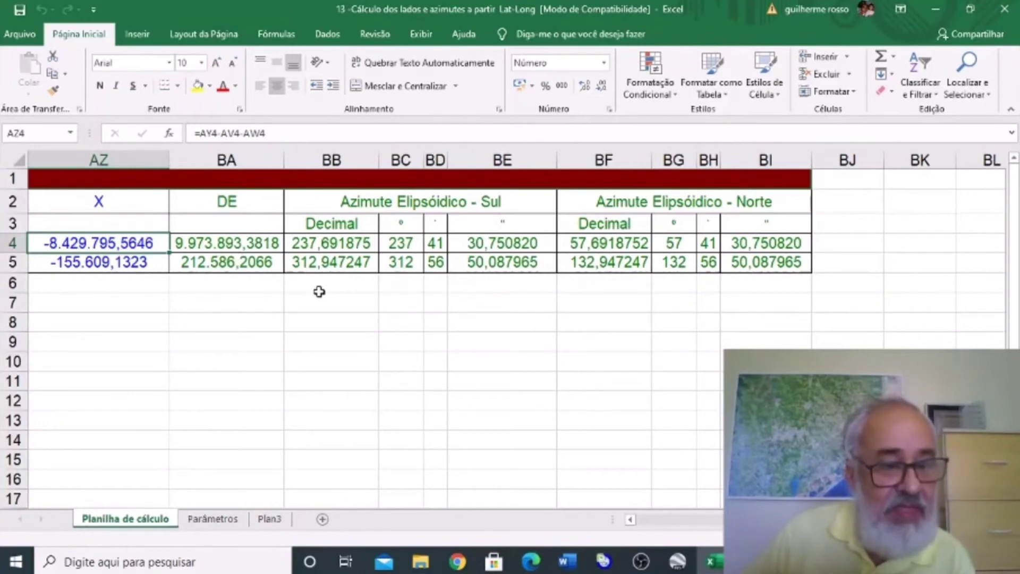
click(319, 290)
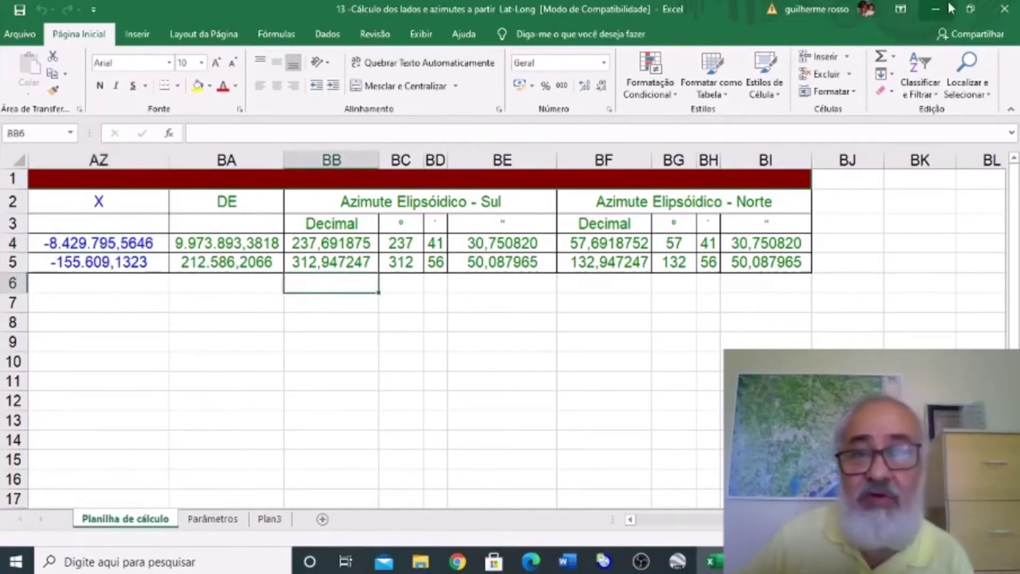
Step: Close workbook 13 and open '14 - Cálculo dos lados e azimutes a partir UTM' from the folder
click(1002, 12)
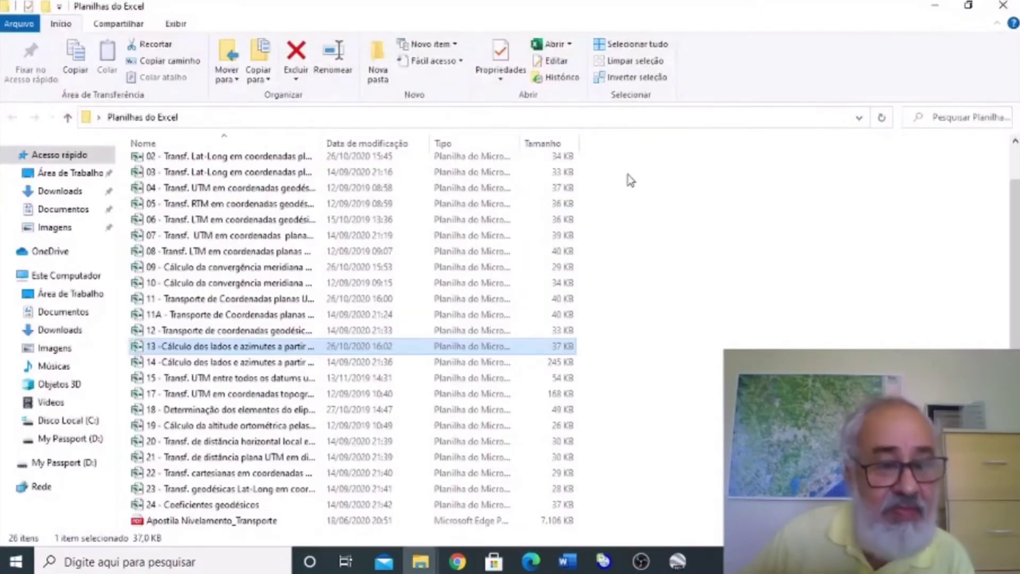
double_click(137, 366)
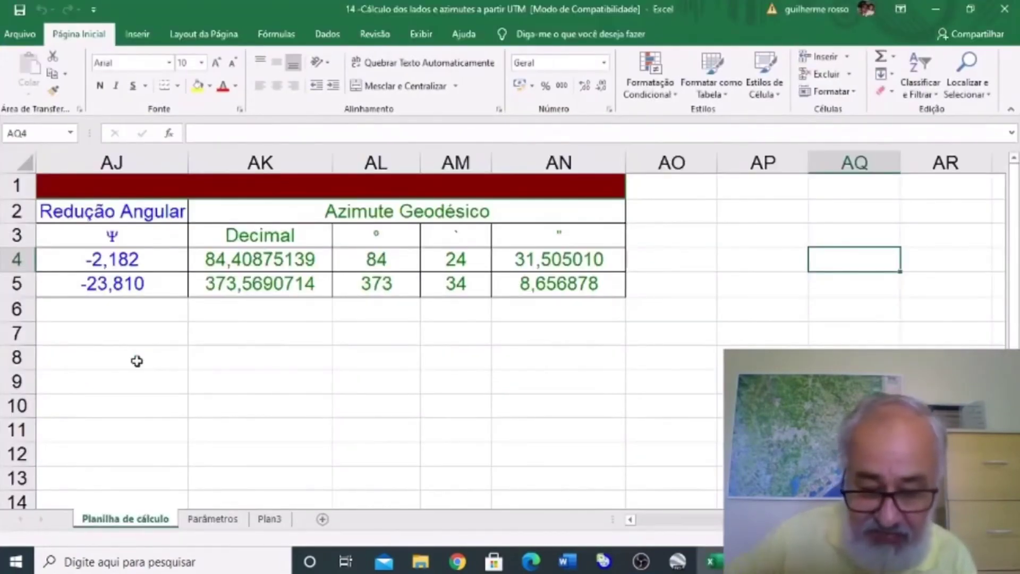
key(Left)
key(Left)
key(Left)
key(Left)
key(Left)
key(Left)
key(Left)
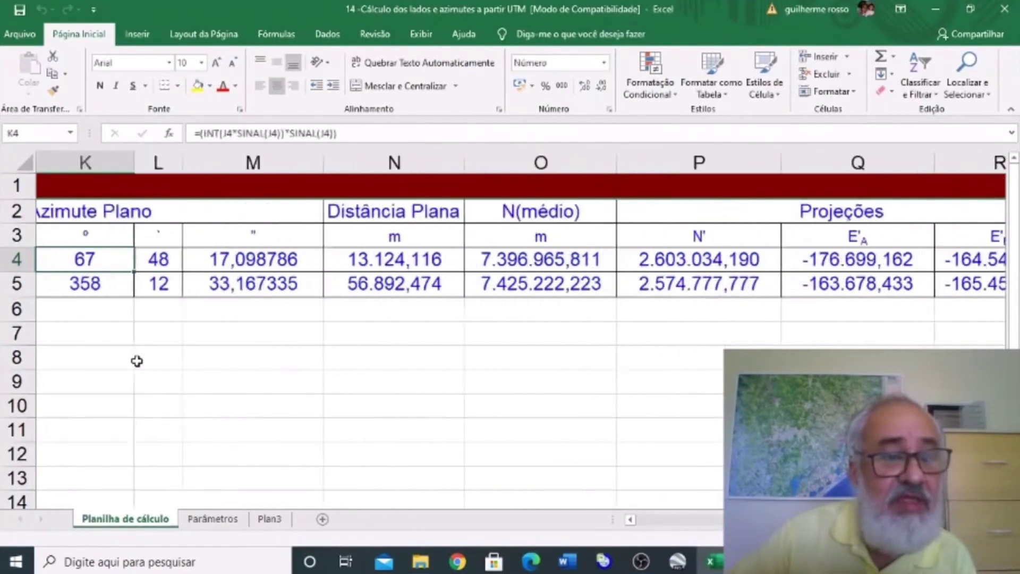
key(Left)
key(Left)
key(Left)
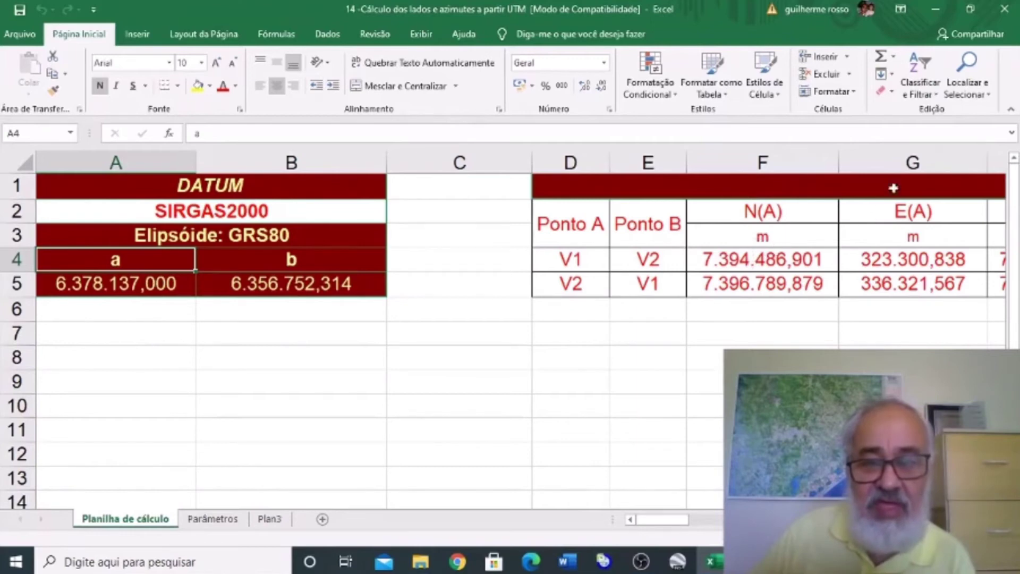
click(742, 269)
key(Right)
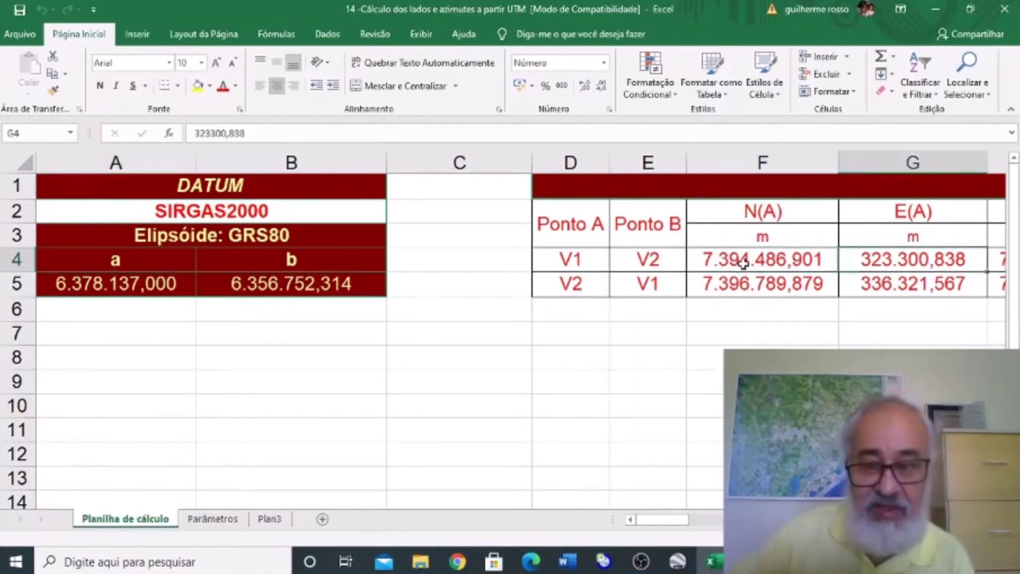
key(Right)
key(Right)
key(Right)
key(Right)
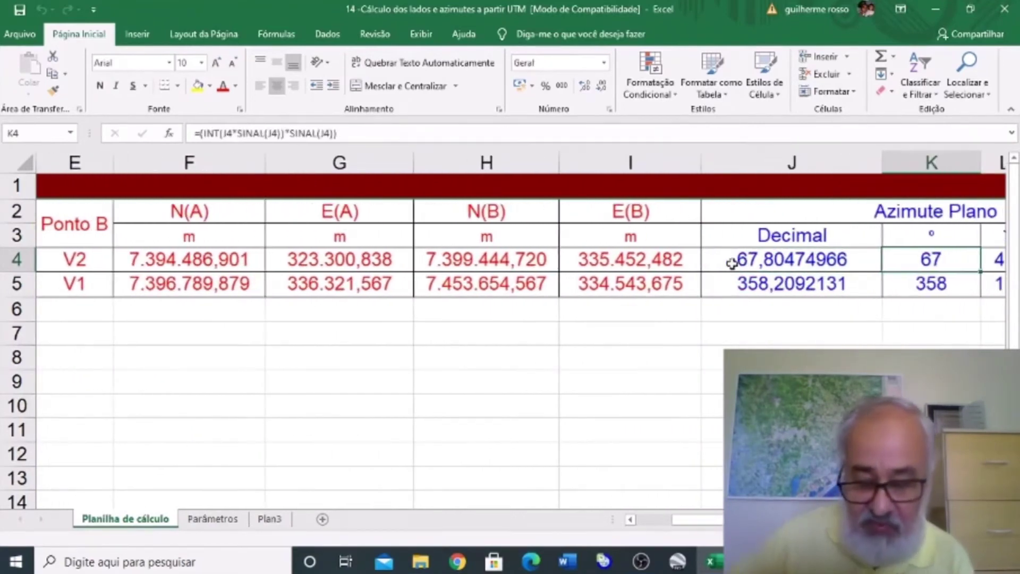
key(Right)
key(Right)
key(Right)
key(Right)
key(Right)
key(Right)
key(Right)
key(Right)
key(Right)
key(Right)
key(Right)
key(Right)
key(Right)
key(Right)
key(Right)
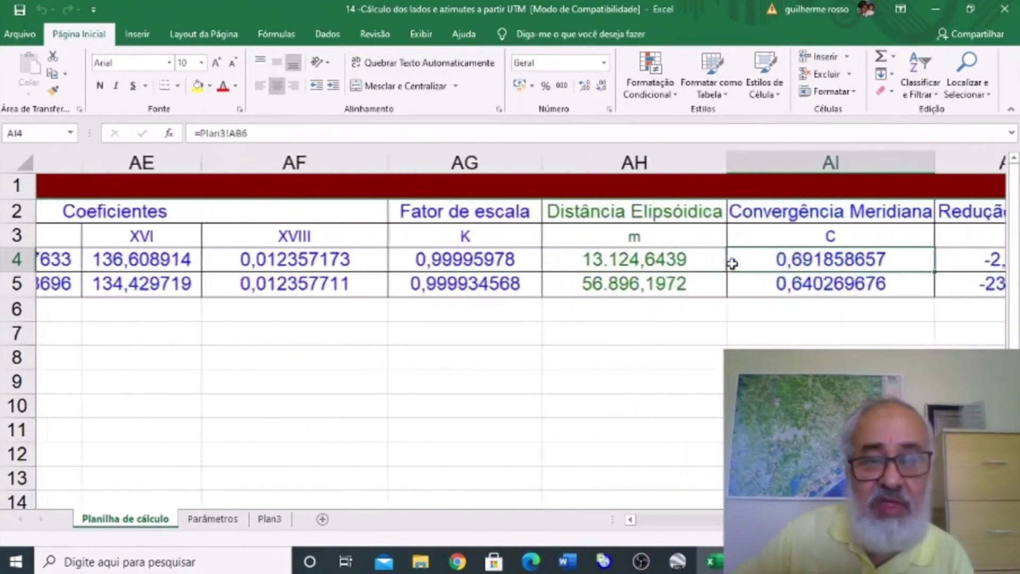
key(Right)
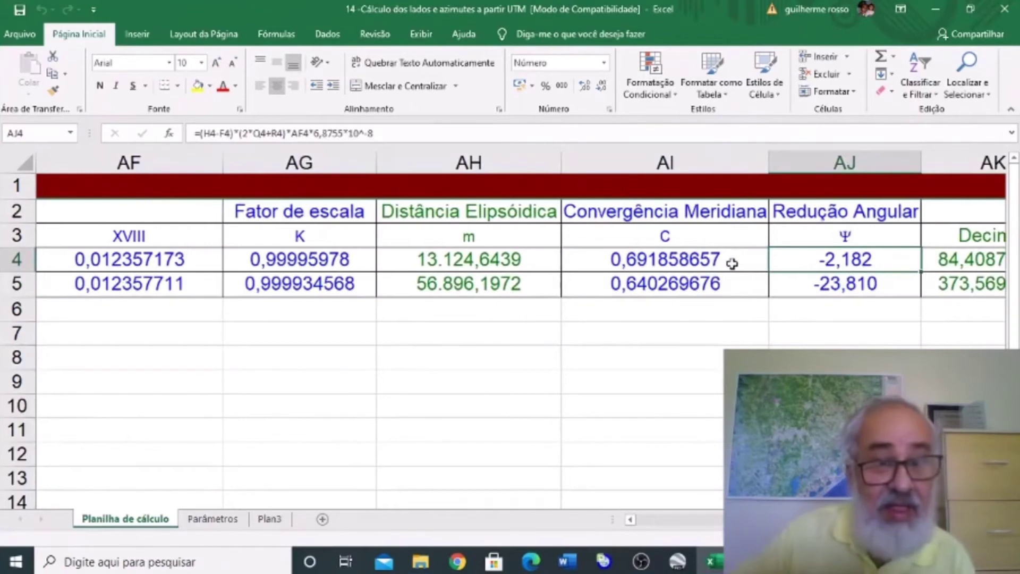
key(Right)
key(Right)
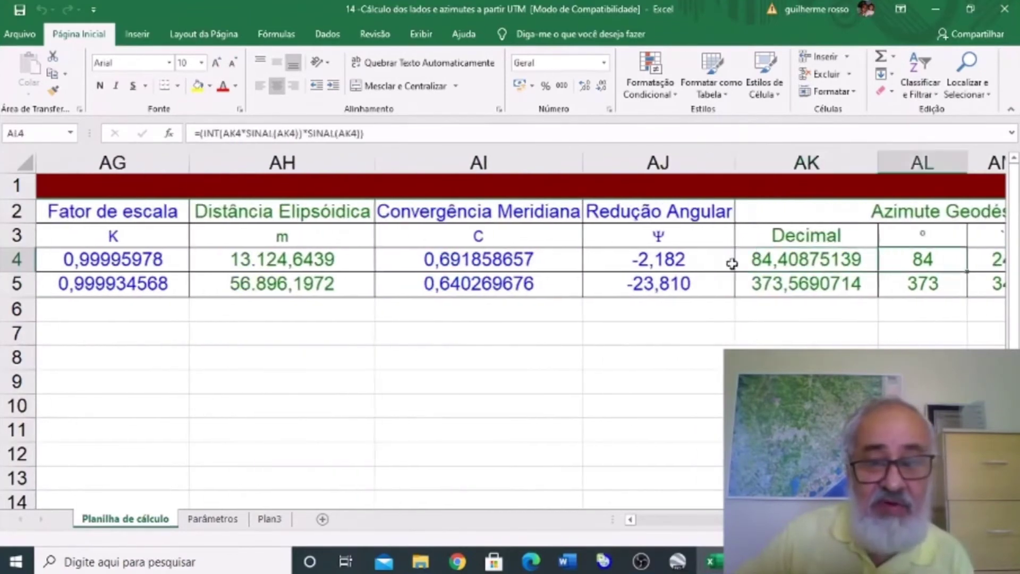
key(Right)
key(Right)
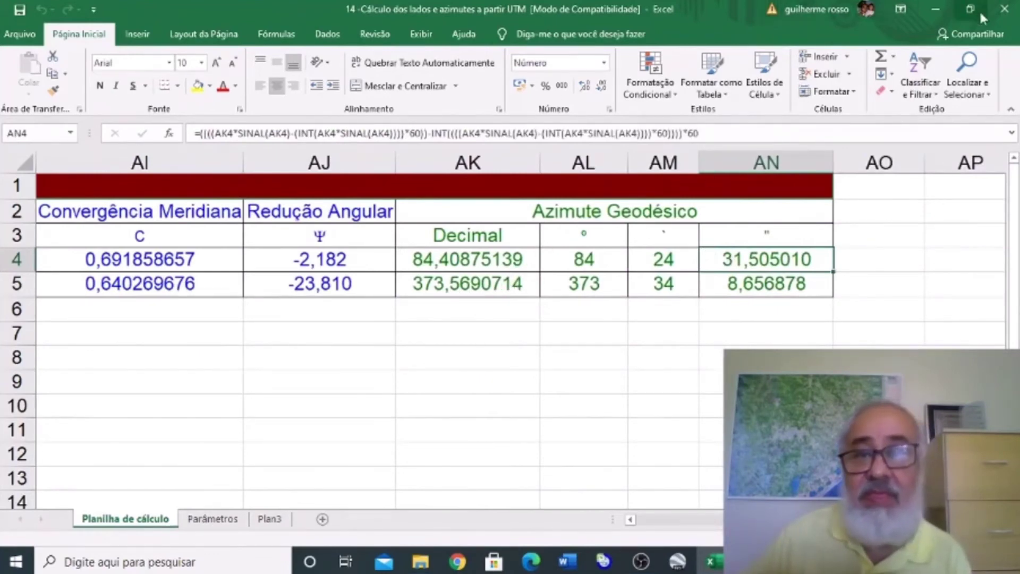
click(1006, 11)
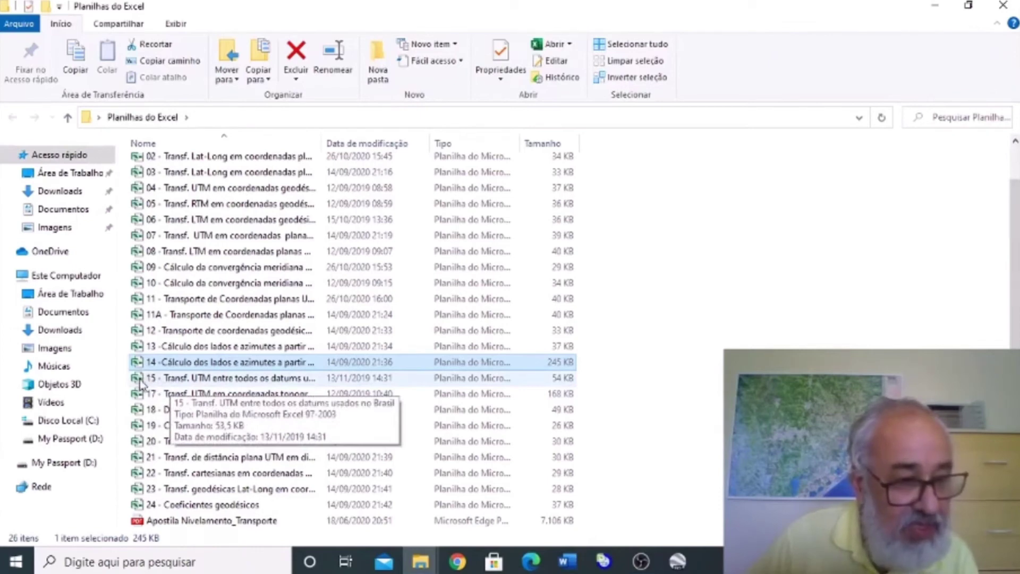
Step: Open '15 - Transf. UTM entre todos os datums usados no Brasil' from Planilhas do Excel
click(139, 380)
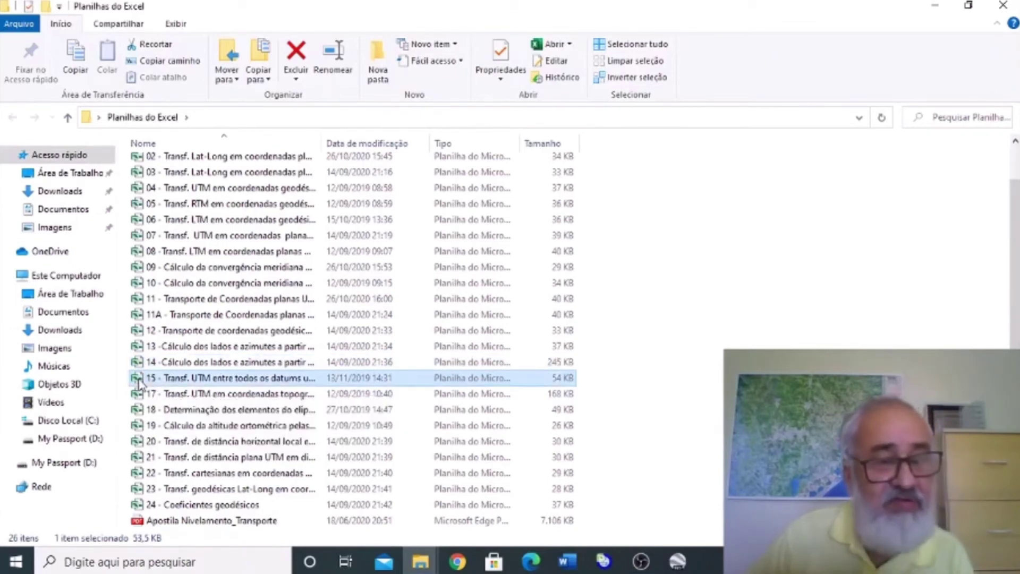
double_click(140, 380)
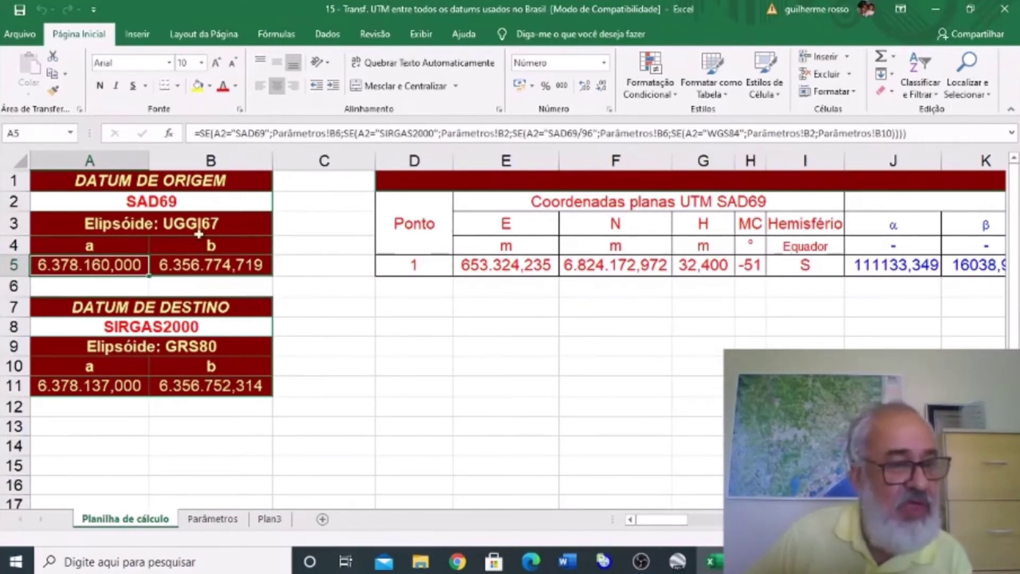
click(167, 200)
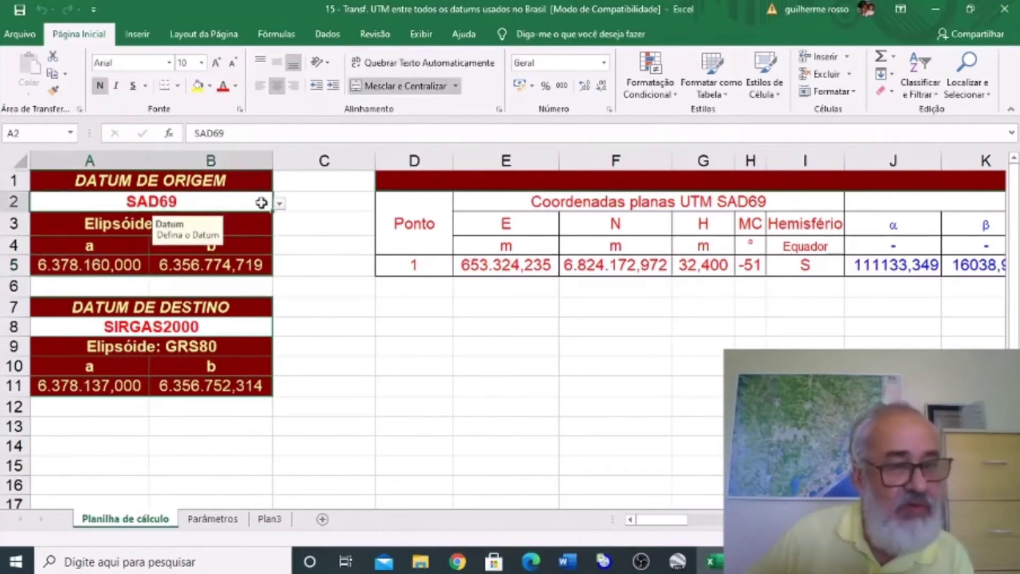
click(279, 205)
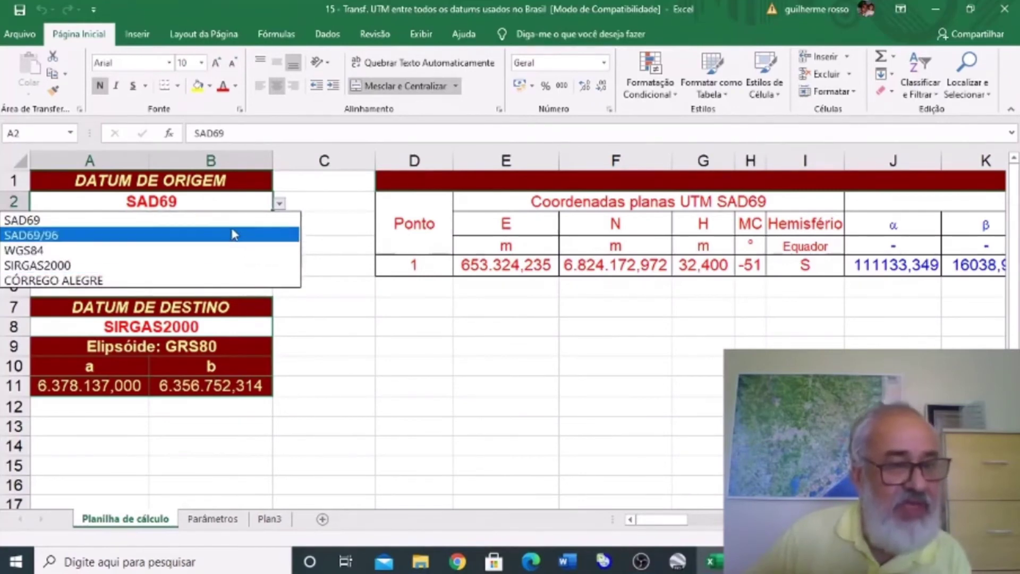
click(45, 220)
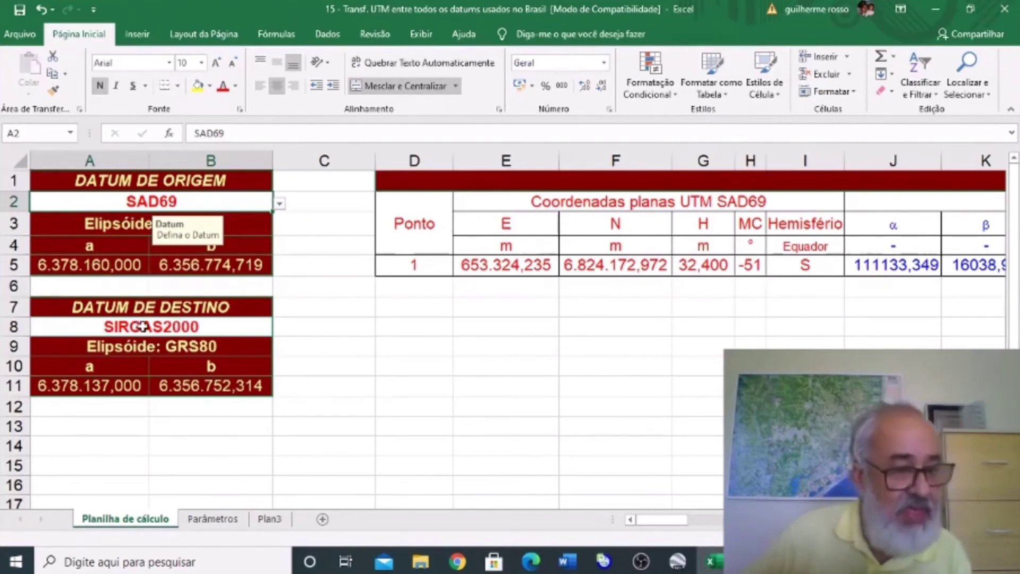
click(401, 271)
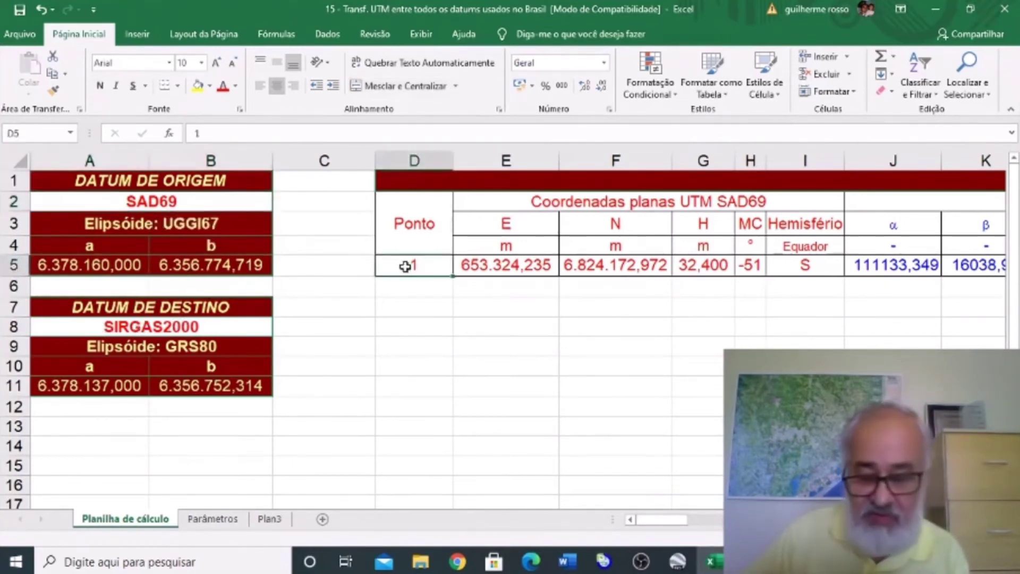
key(Right)
key(Right)
key(Right)
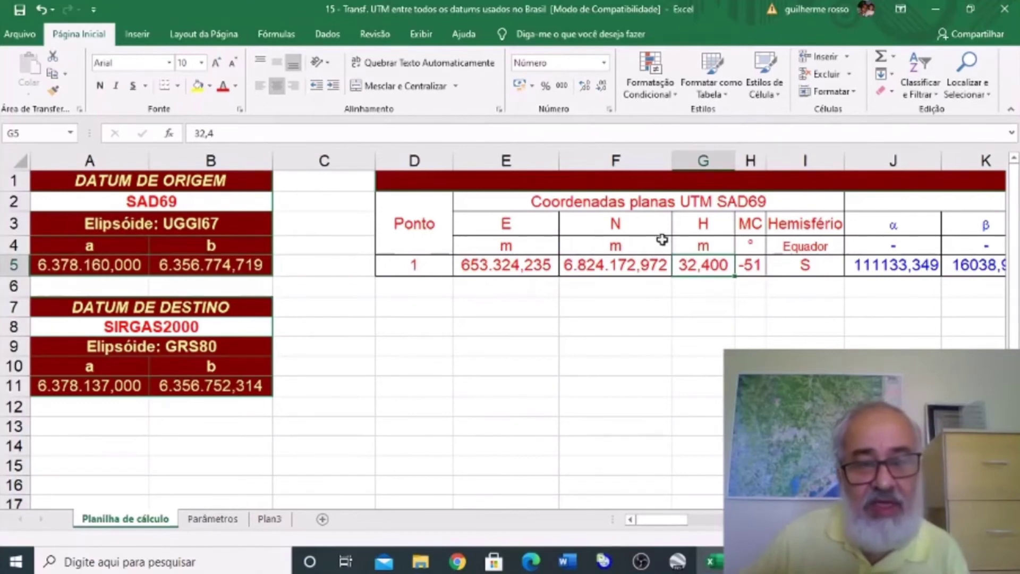
click(785, 266)
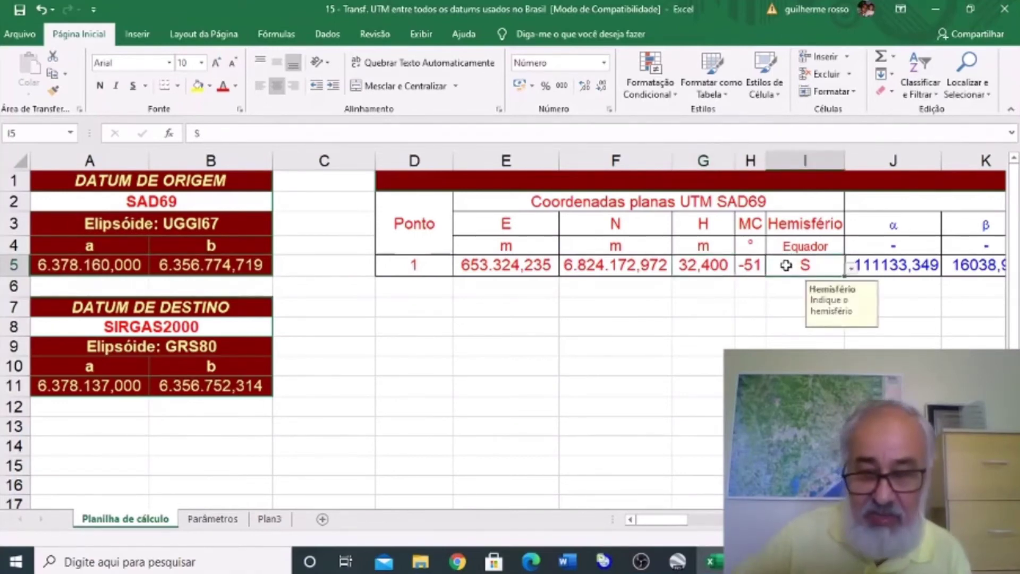
key(Right)
key(Right)
key(Right)
key(Right)
key(Right)
key(Right)
key(Right)
key(Right)
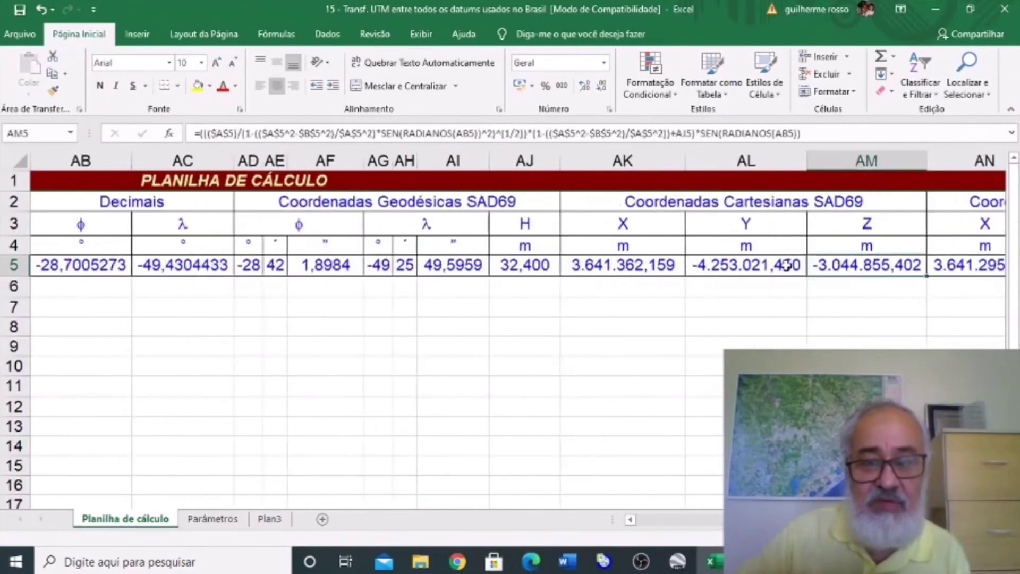
key(Right)
key(Right)
key(Right)
key(Right)
key(Right)
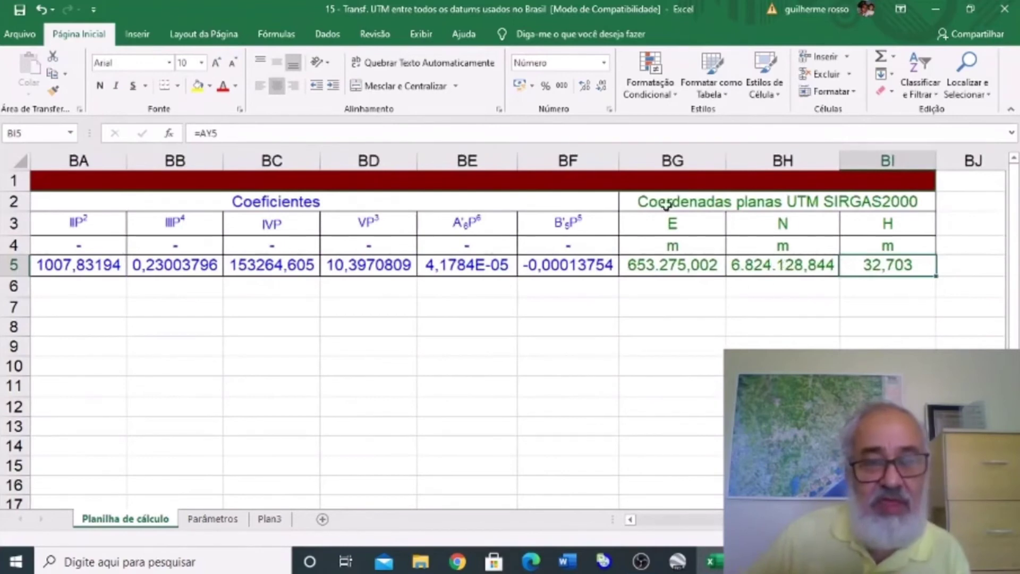
click(472, 307)
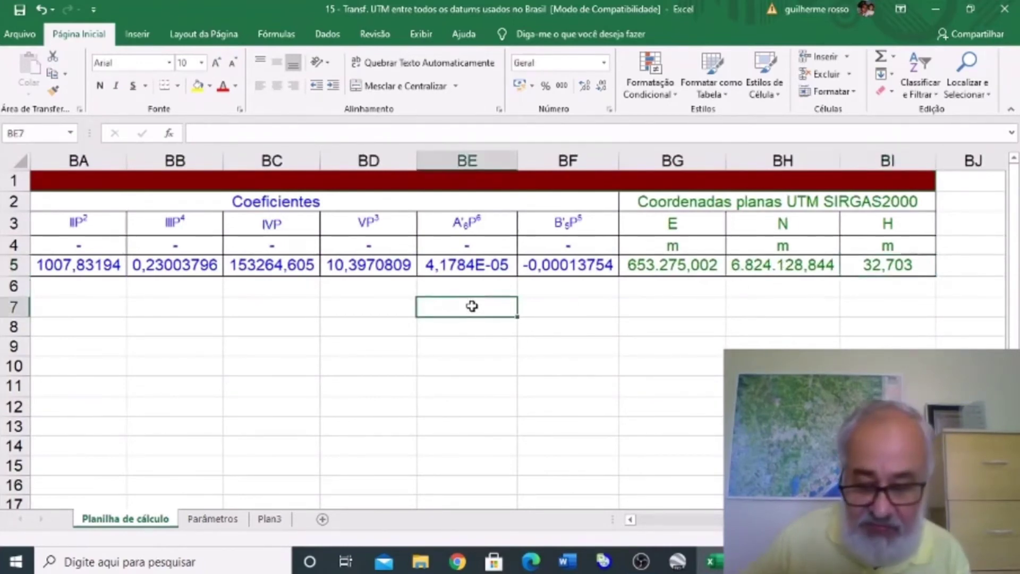
key(Left)
key(Left)
key(Left)
key(Left)
key(Left)
key(Left)
key(Left)
key(Left)
key(Left)
key(Left)
key(Left)
key(Left)
key(Left)
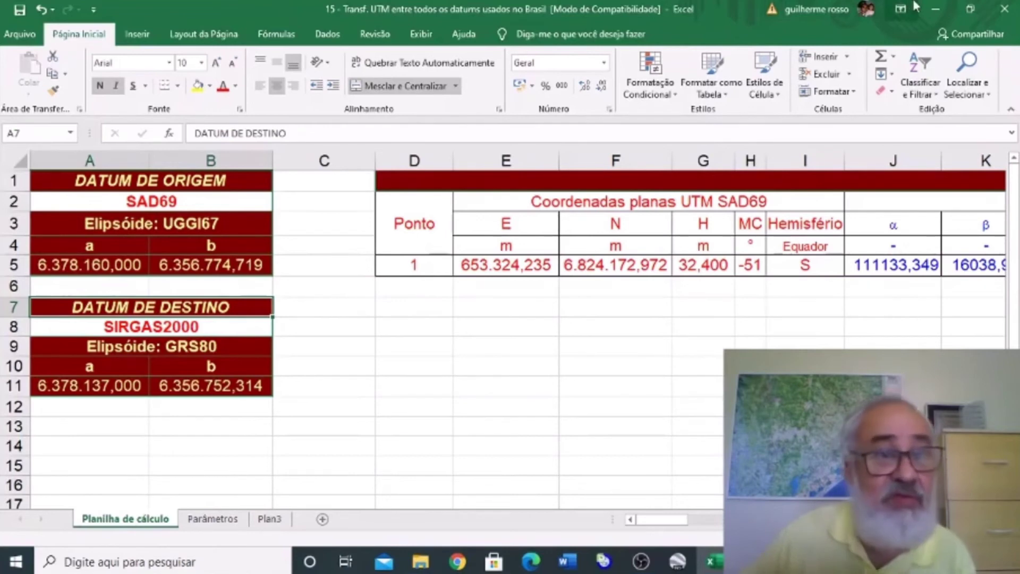
Step: Abandon the save attempts blocked by the compatibility checker and close workbook 15 with Não Salvar
click(1006, 10)
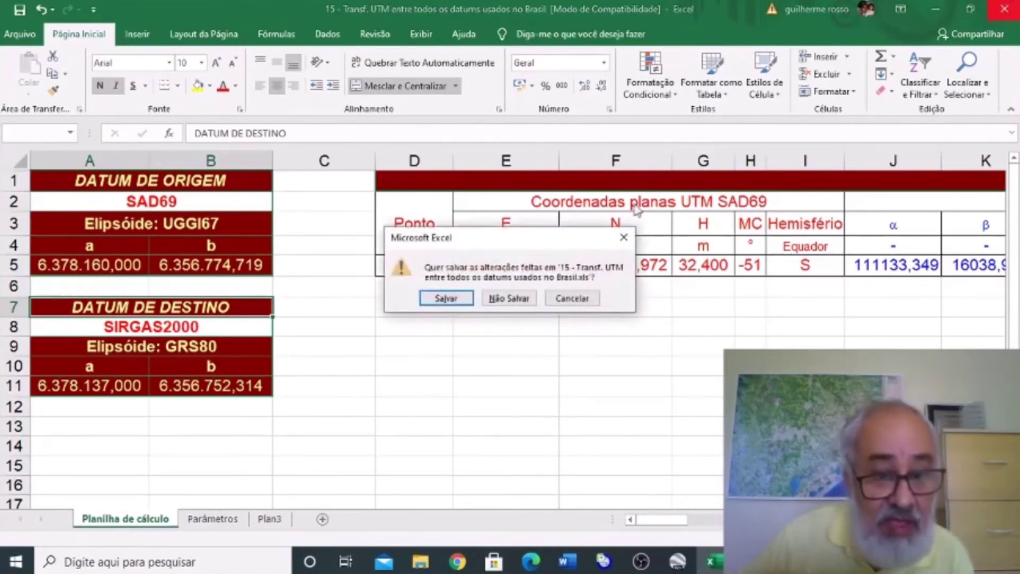
click(446, 299)
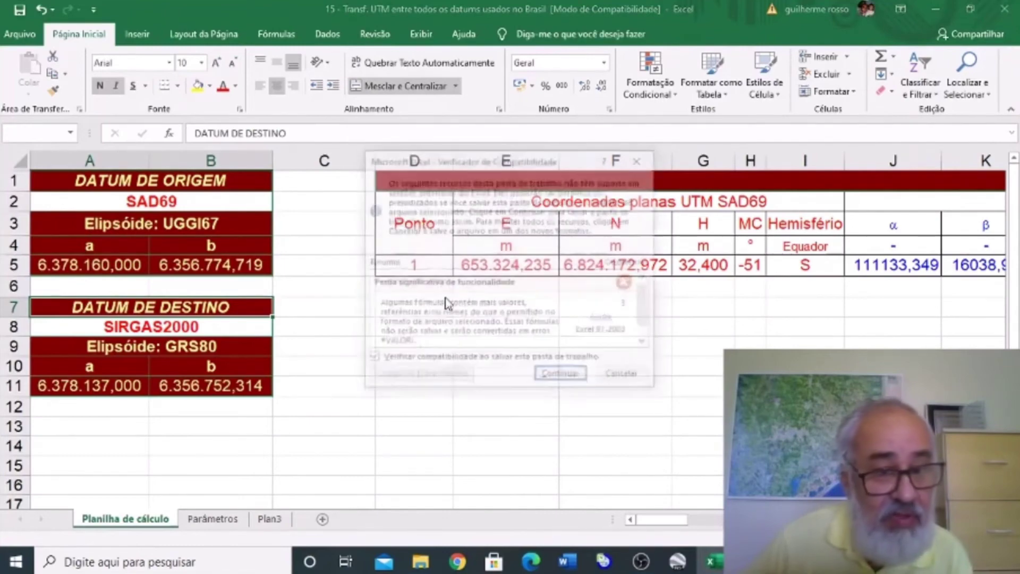
click(642, 159)
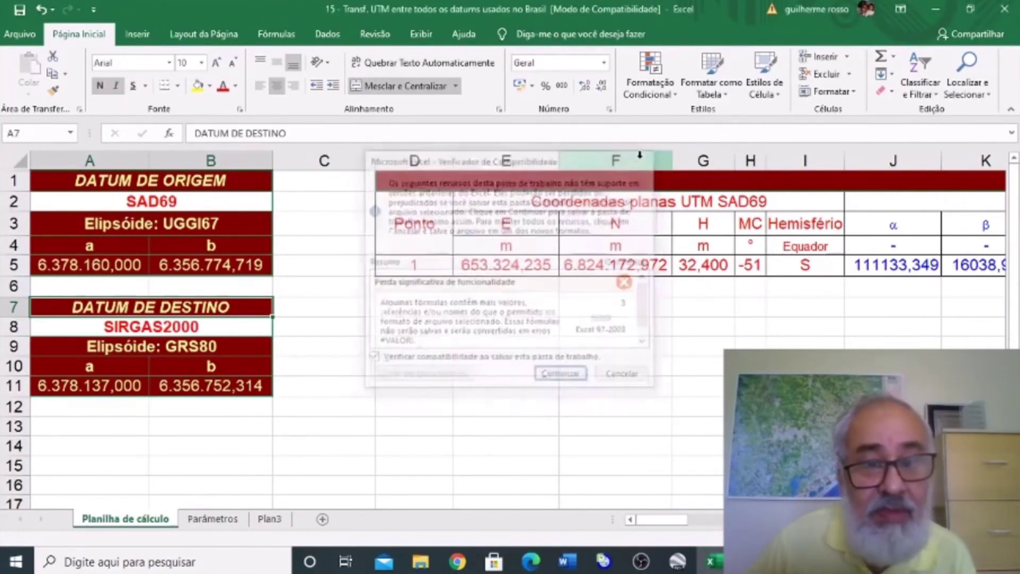
click(1002, 9)
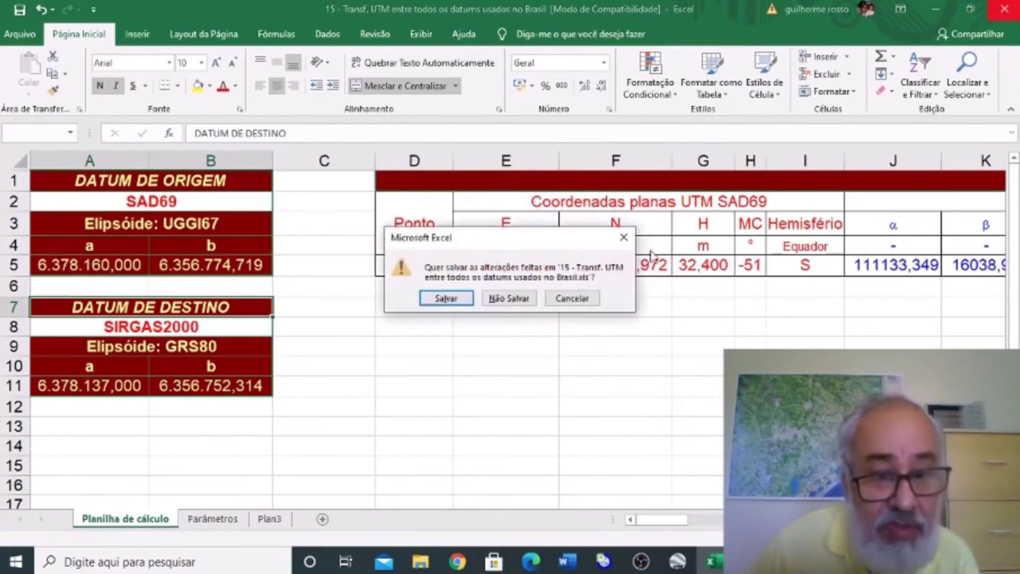
click(456, 301)
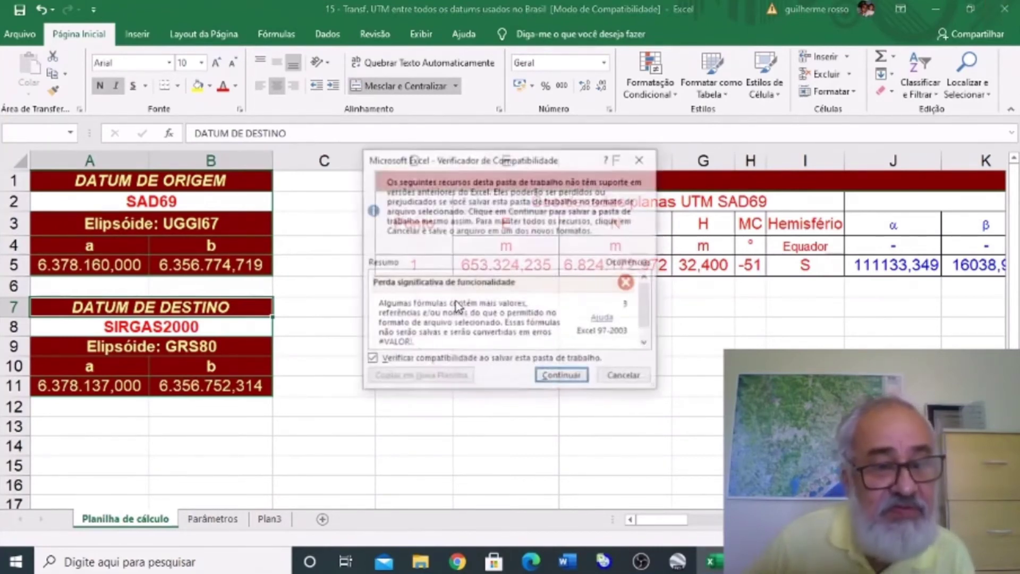
click(619, 377)
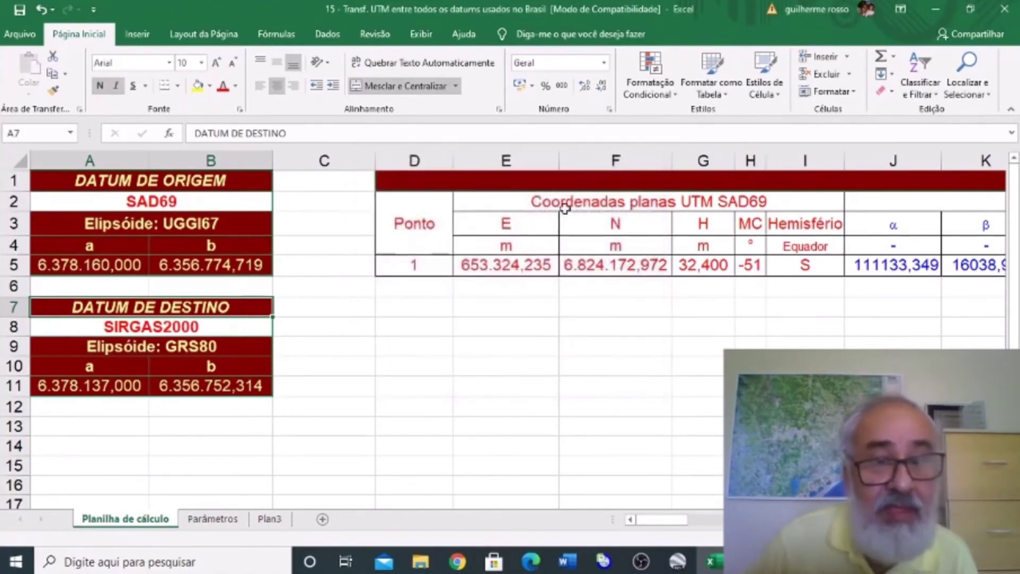
scroll(421, 318, down, 1)
scroll(422, 319, up, 1)
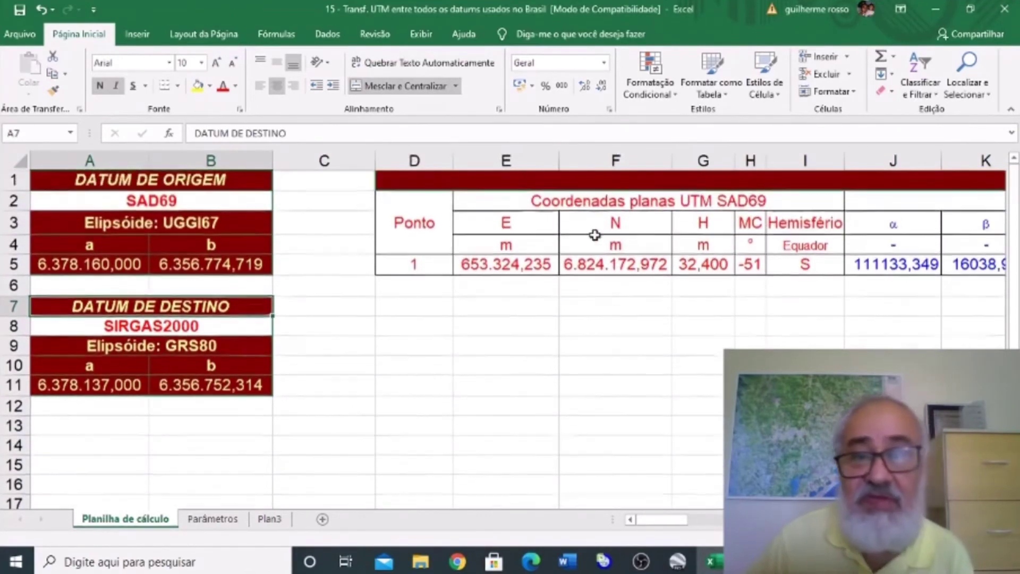
click(1005, 9)
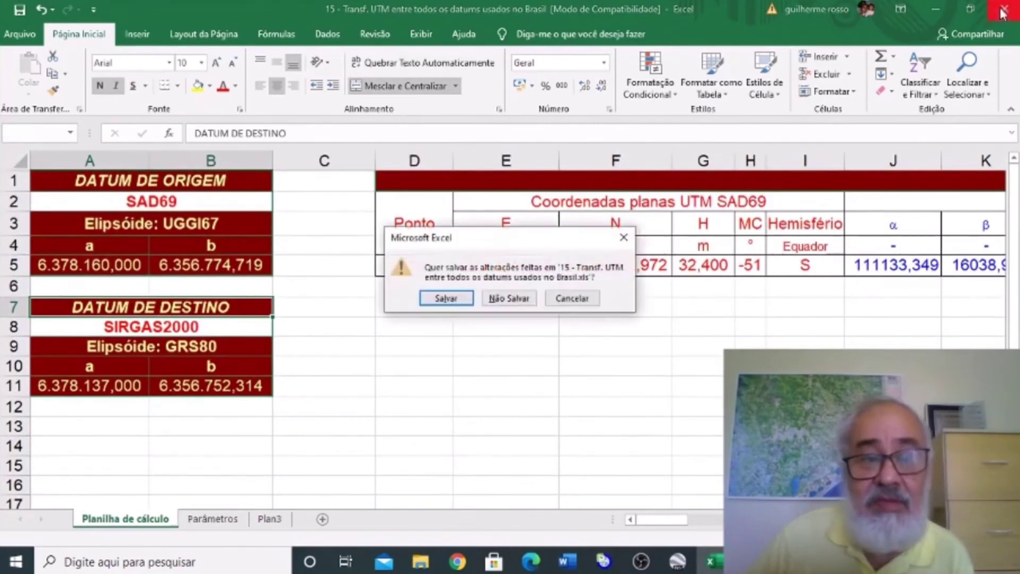
click(573, 298)
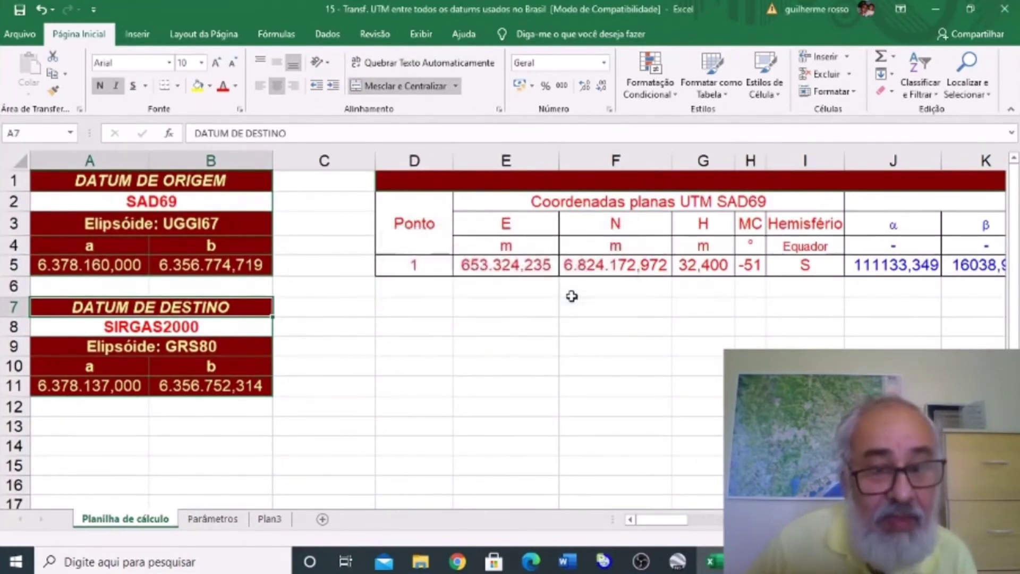
click(1004, 9)
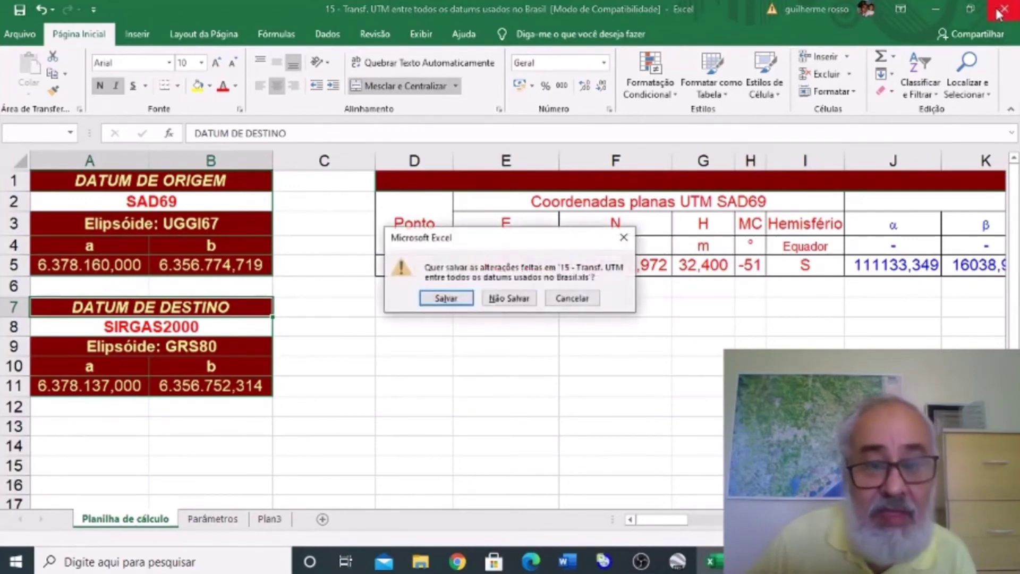
click(513, 298)
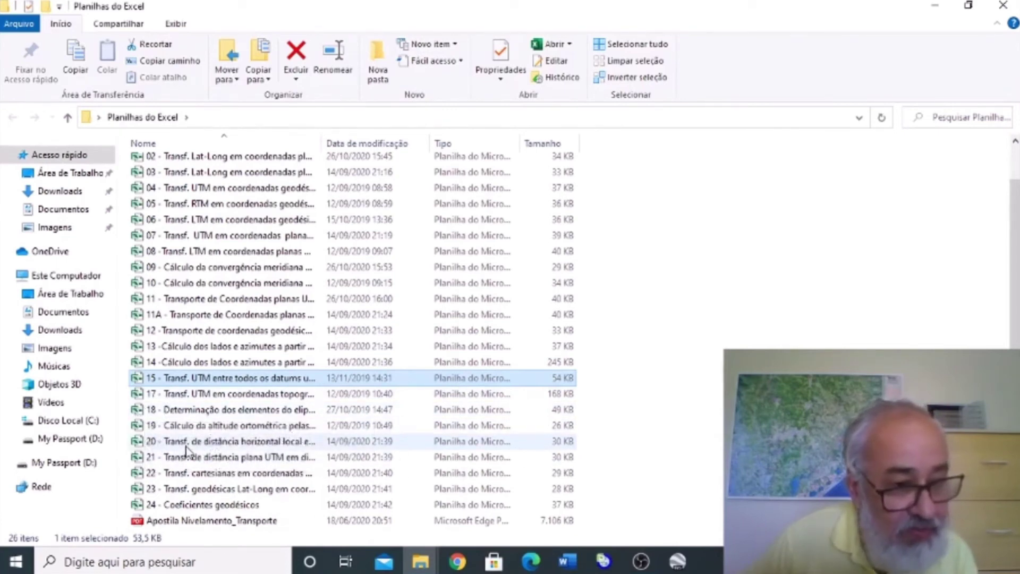
Step: Open '18 - Determinação dos elementos do elipsóide terrestre' from the Planilhas do Excel folder
click(137, 412)
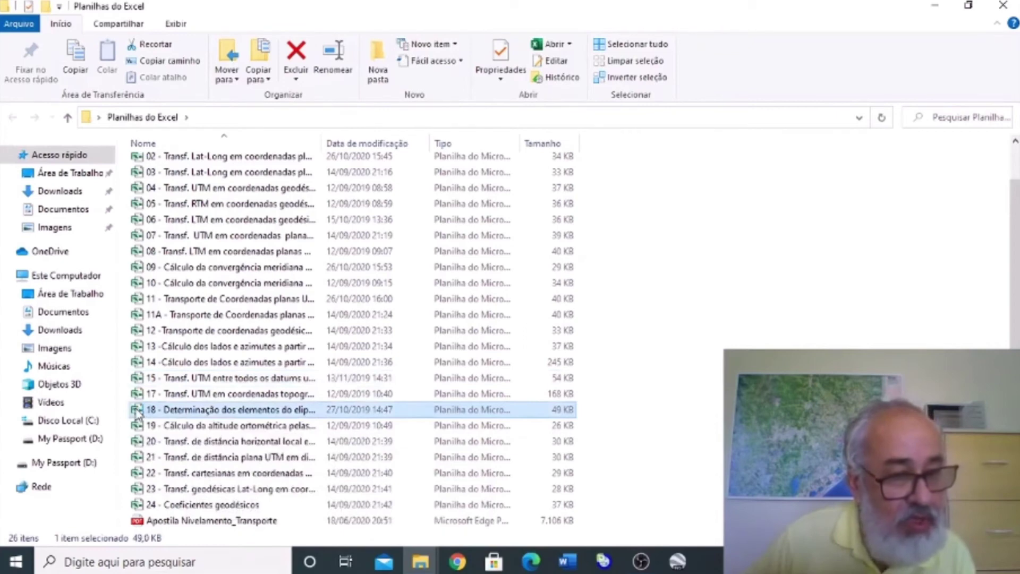
double_click(138, 412)
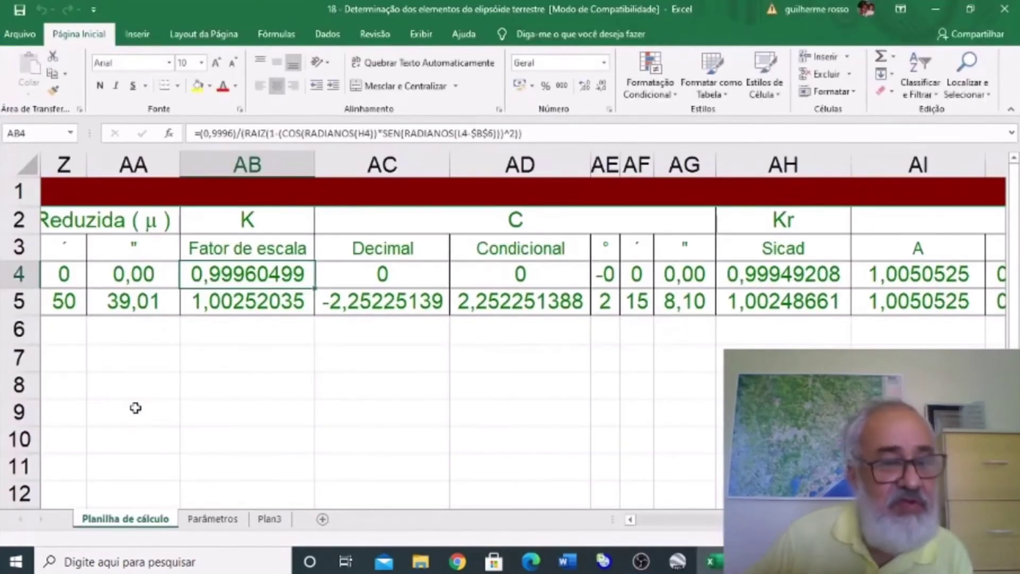
click(344, 308)
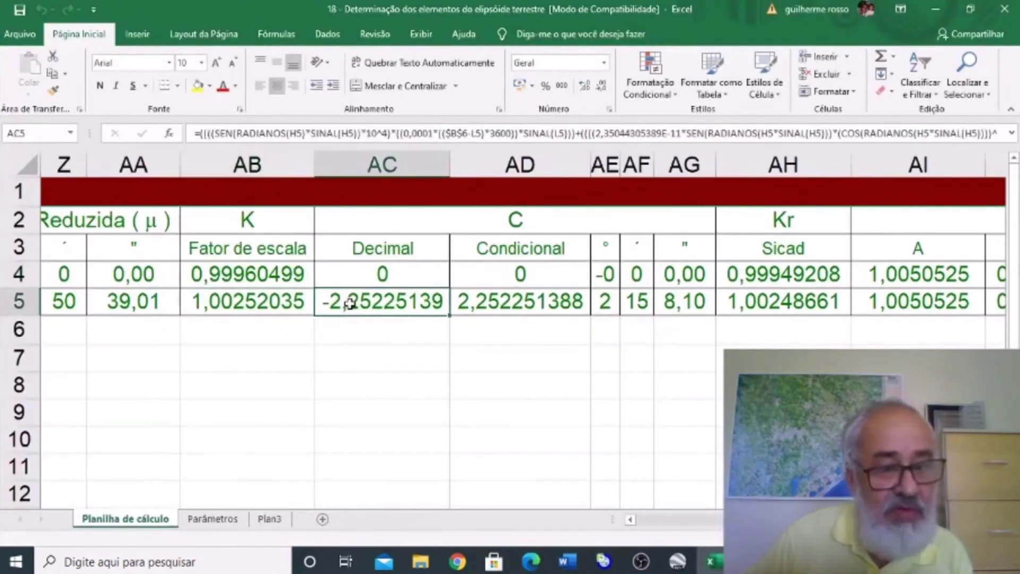
key(Left)
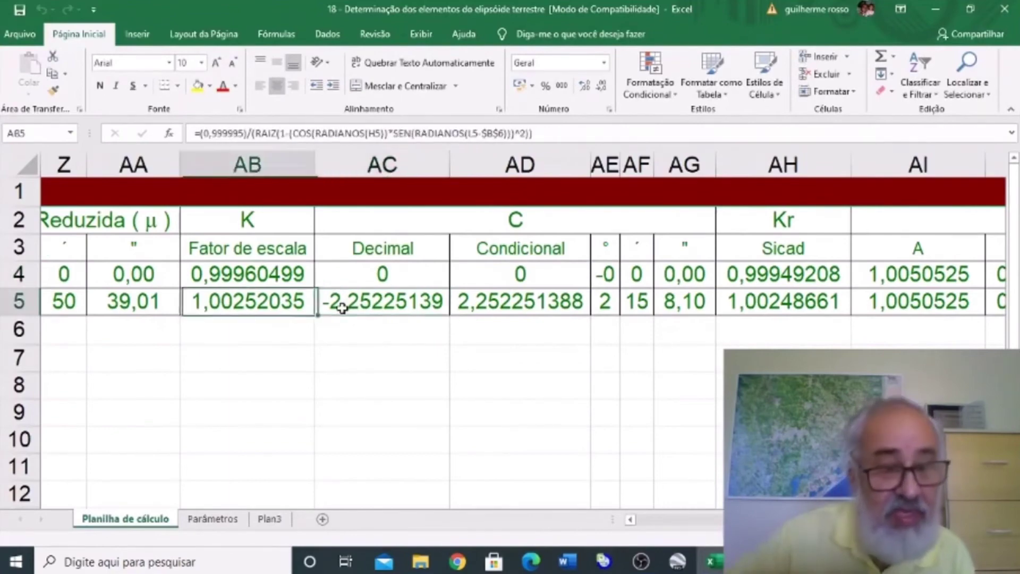
key(Left)
key(Left)
key(Left)
key(Left)
key(Left)
key(Left)
key(Left)
key(Left)
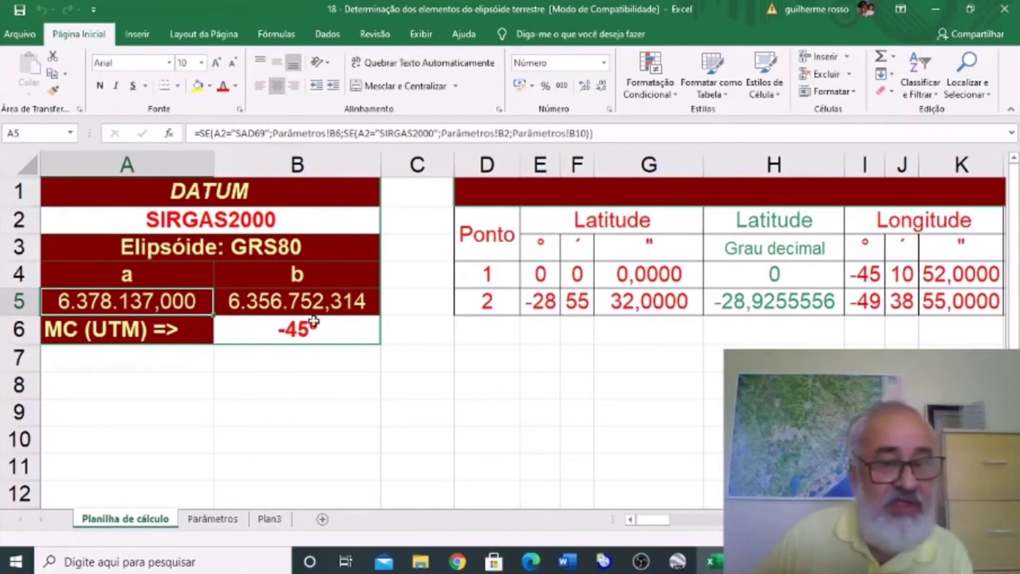
Step: Read row 4 formulas from E4 through Grande Normal, geocentric latitude and radius U4 to scale factor K
click(540, 277)
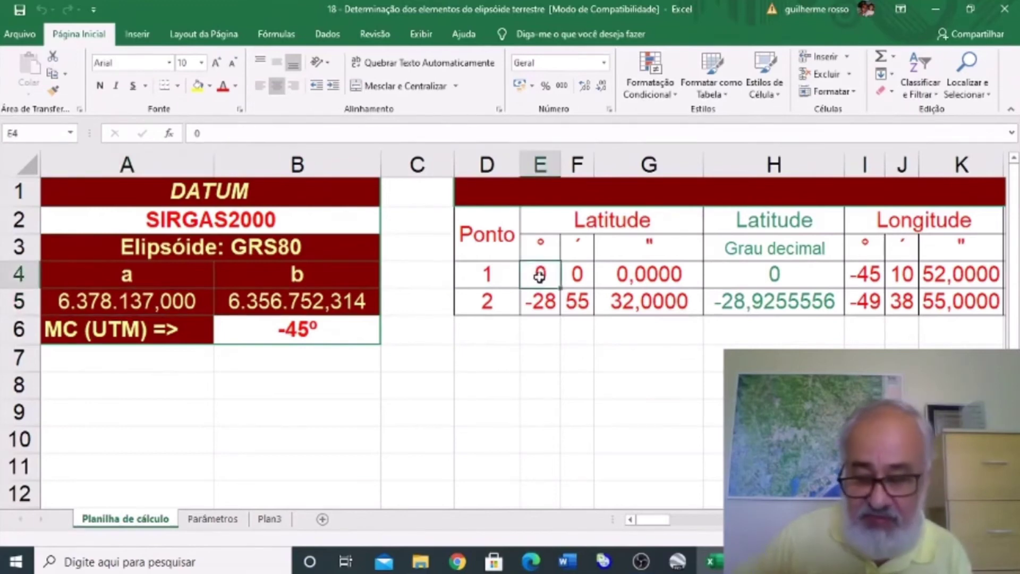
key(Right)
key(Right)
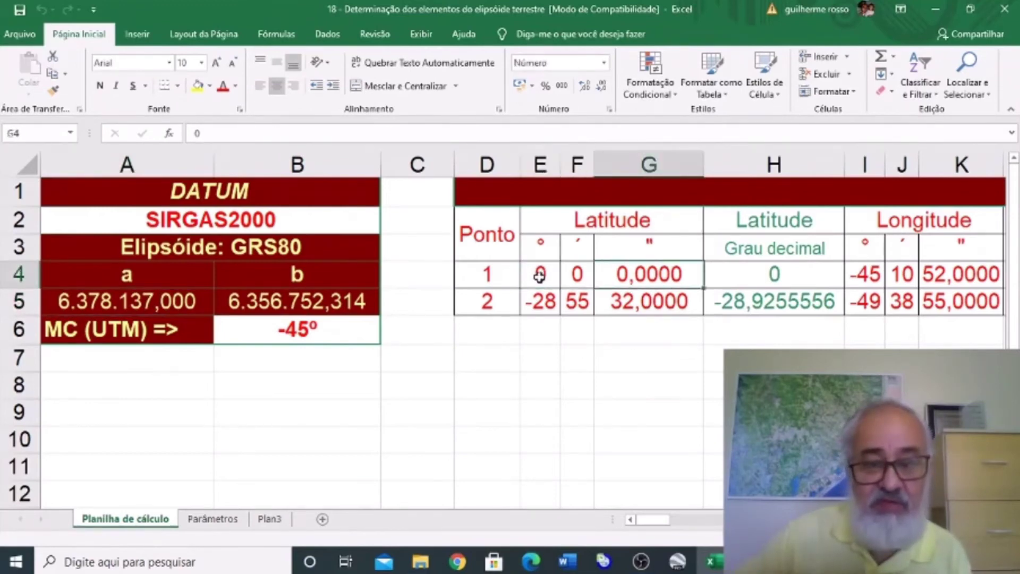
key(Right)
key(Right)
key(Right)
key(Right)
key(Right)
key(Right)
key(Right)
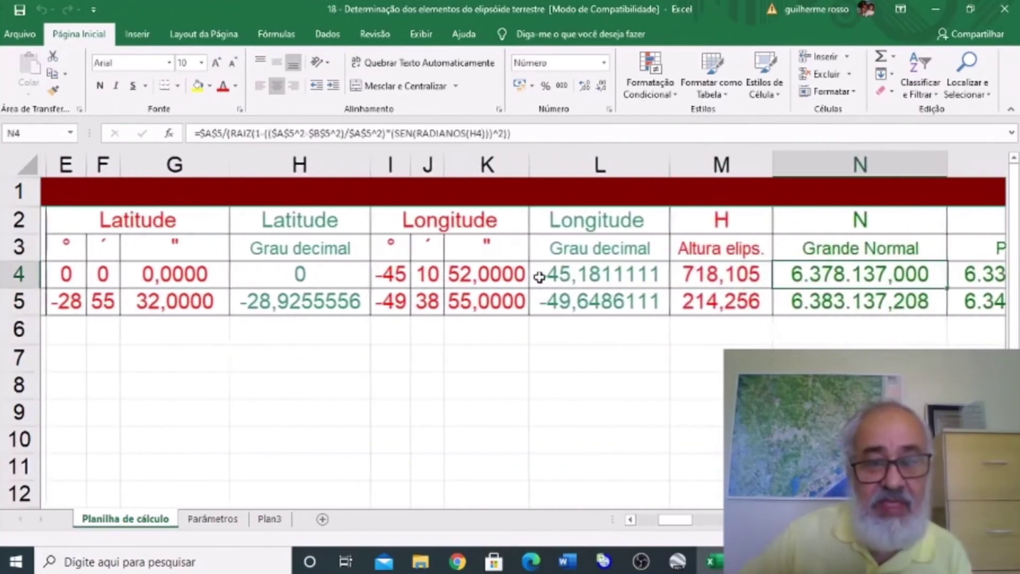
key(Right)
key(Right)
key(Right)
key(Right)
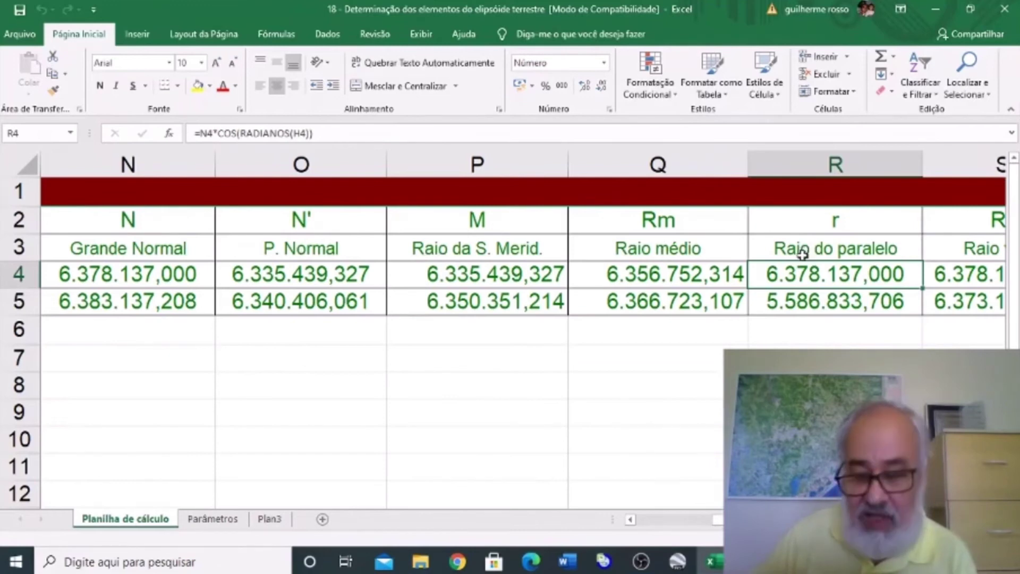
key(Right)
key(Right)
key(Right)
key(Right)
key(Right)
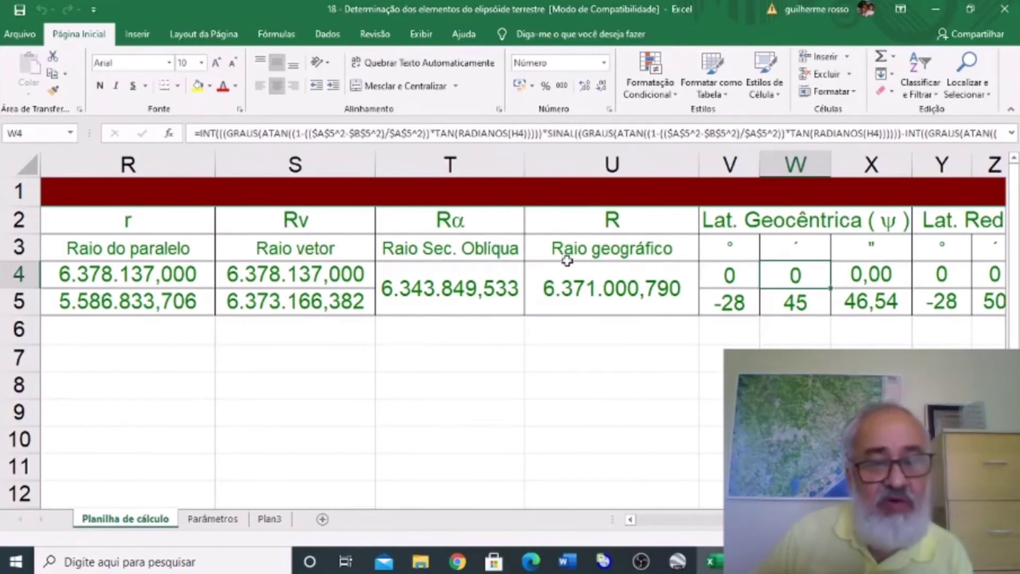
click(578, 285)
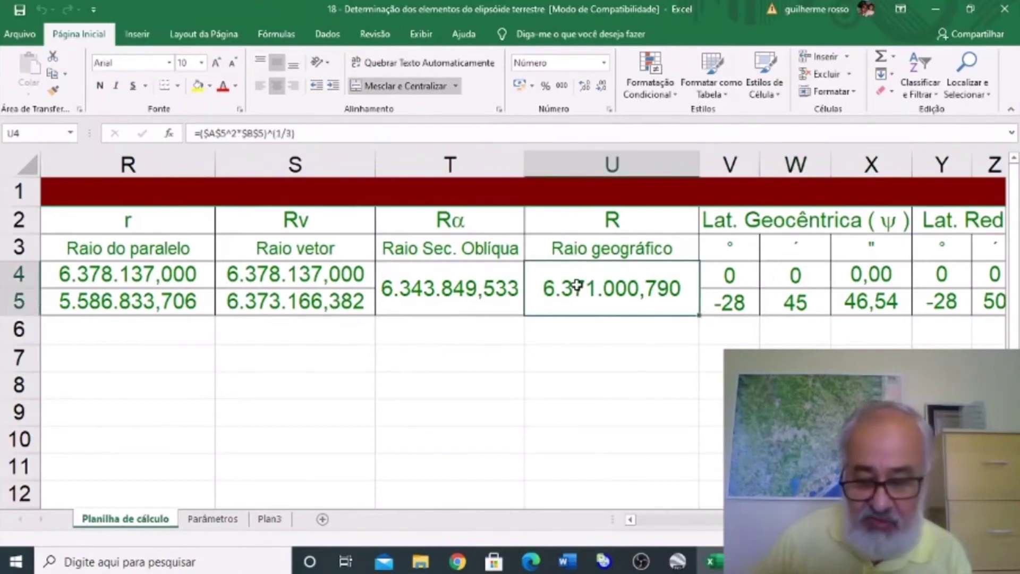
key(Right)
key(Right)
key(Right)
key(Right)
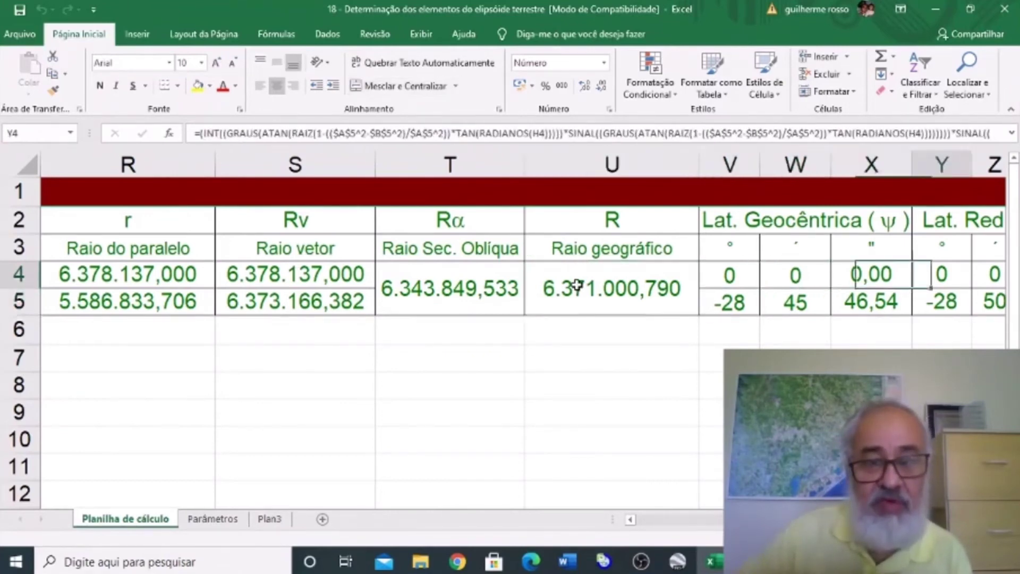
key(Right)
key(Right)
key(Right)
key(Right)
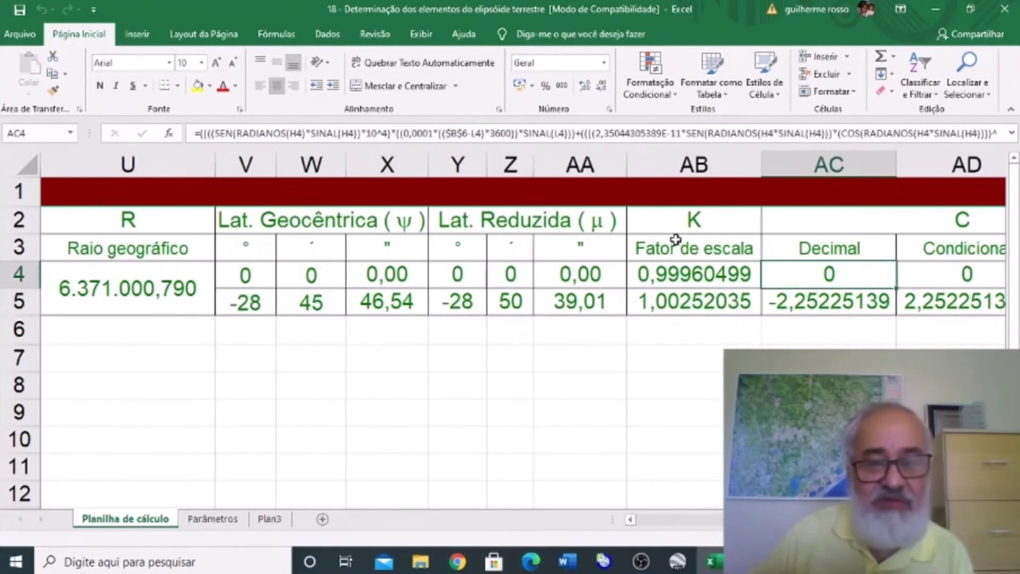
Step: Check the Kr and UTM headers, then step from coefficient A in AI3 to the SP and SI distance headers
click(811, 226)
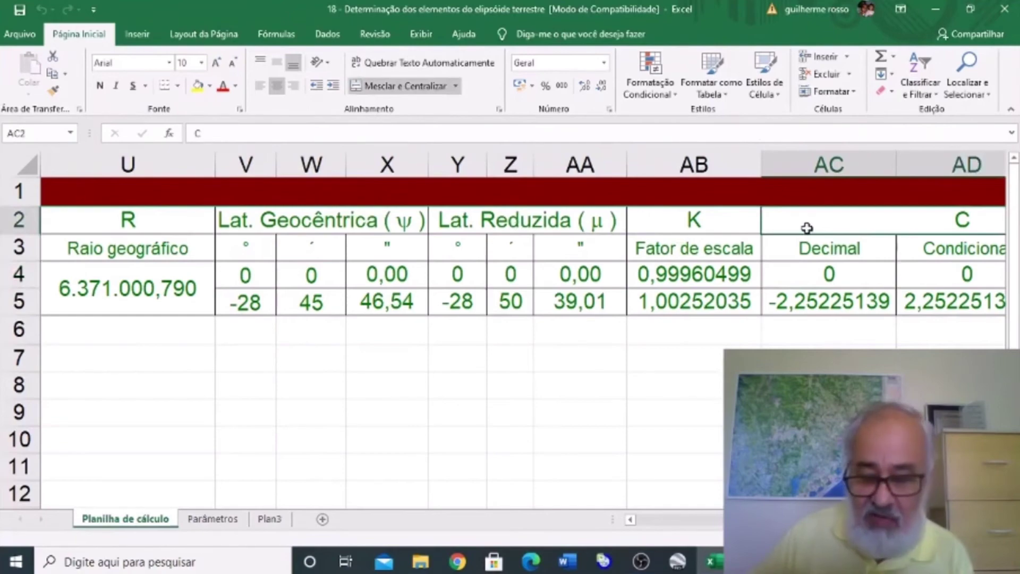
key(Right)
key(Right)
key(Right)
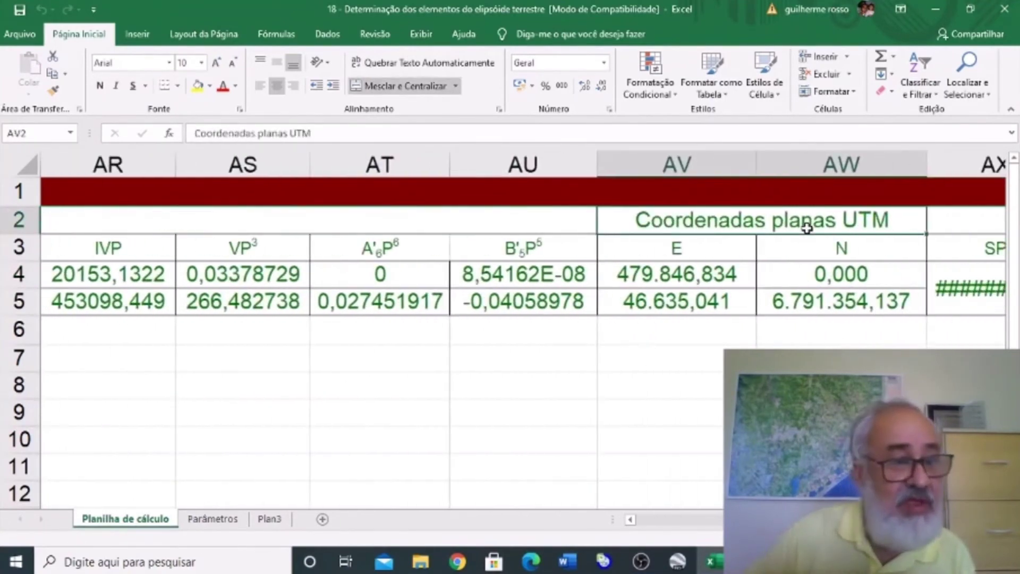
key(Left)
key(Left)
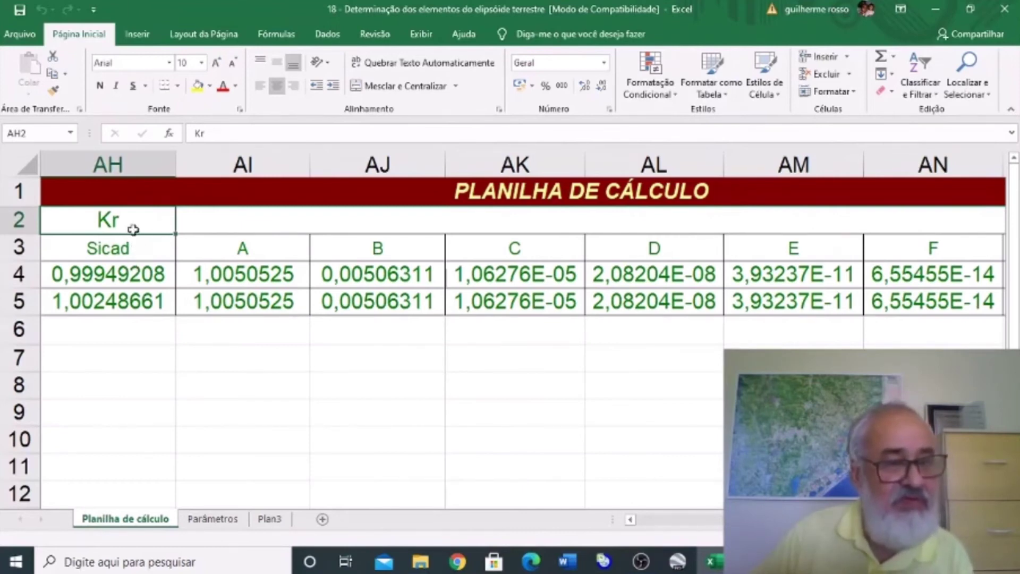
click(256, 252)
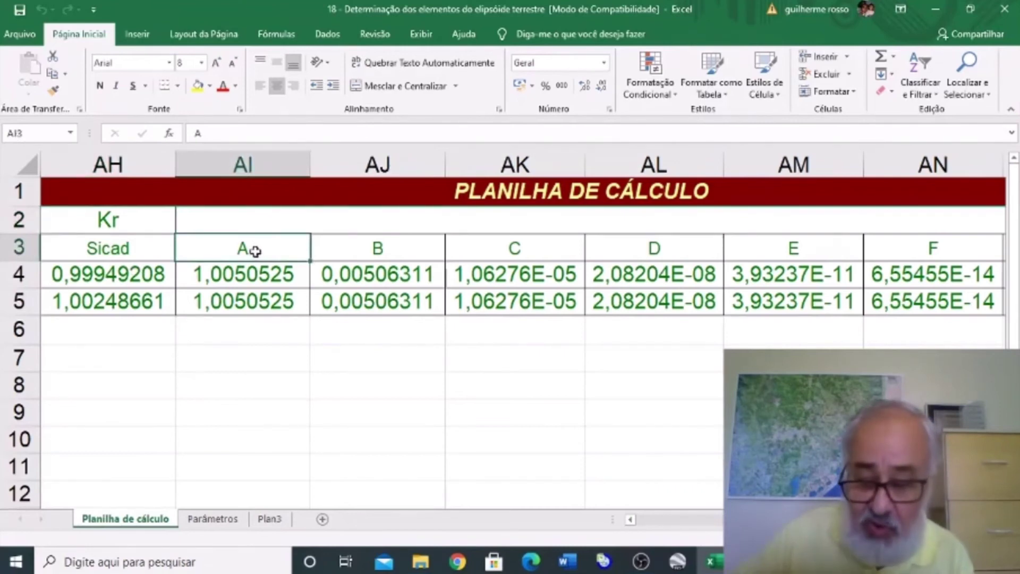
key(Right)
key(Right)
key(Right)
key(Right)
key(Right)
key(Right)
key(Right)
key(Right)
key(Right)
key(Right)
key(Right)
key(Right)
key(Right)
key(Right)
key(Right)
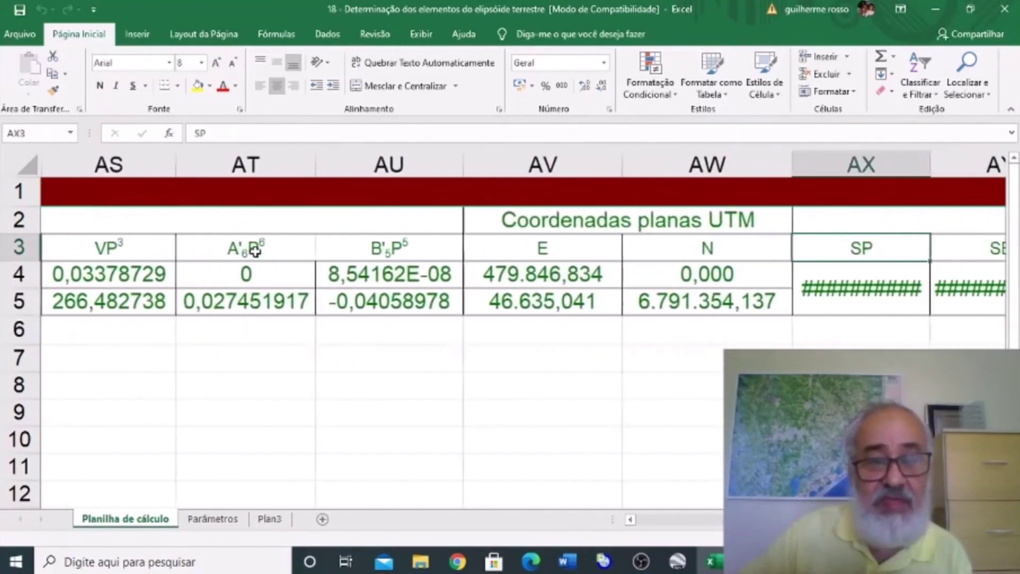
key(Right)
key(Right)
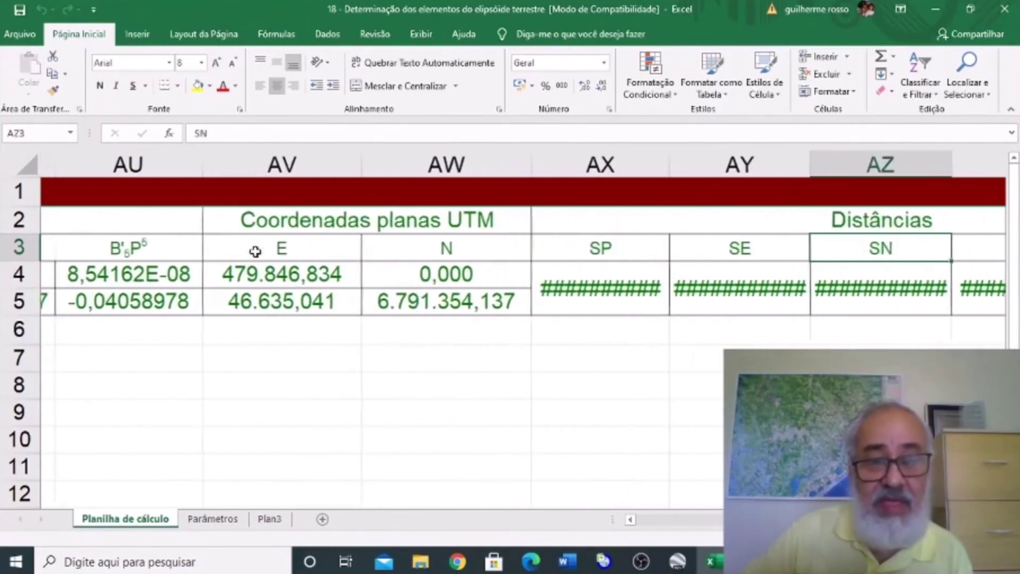
key(Right)
key(Right)
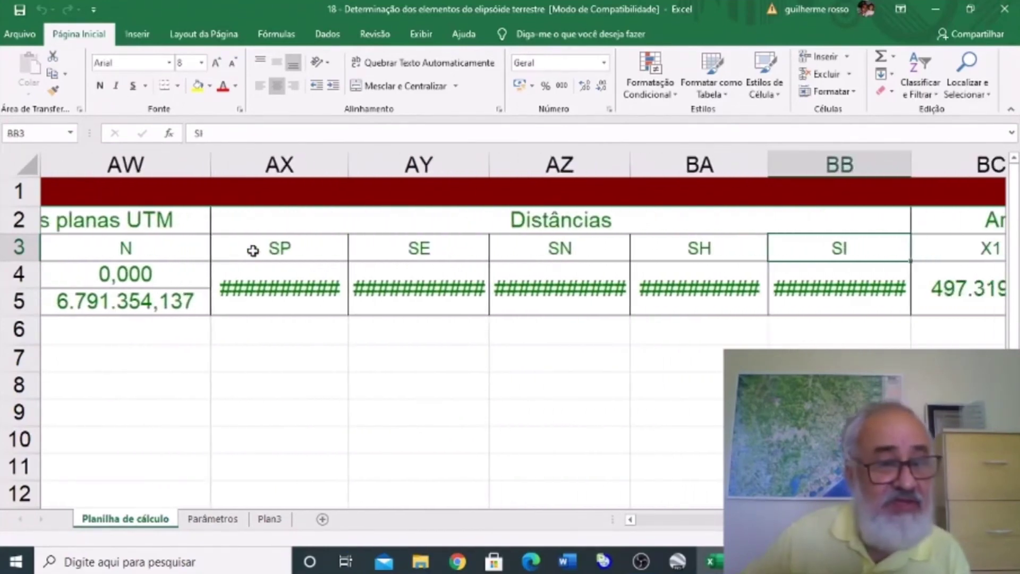
Step: Widen columns AX–BB to reveal SP 6.805.157,123, SE 6.797.933,148, SN 6.475.305,849, SH and SI
drag(346, 162, 370, 165)
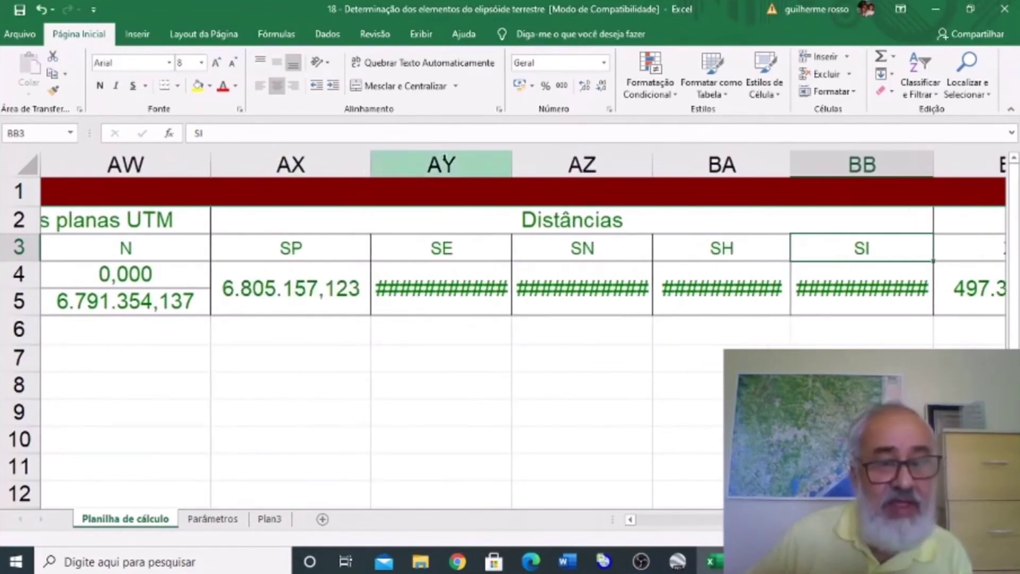
drag(510, 168, 537, 168)
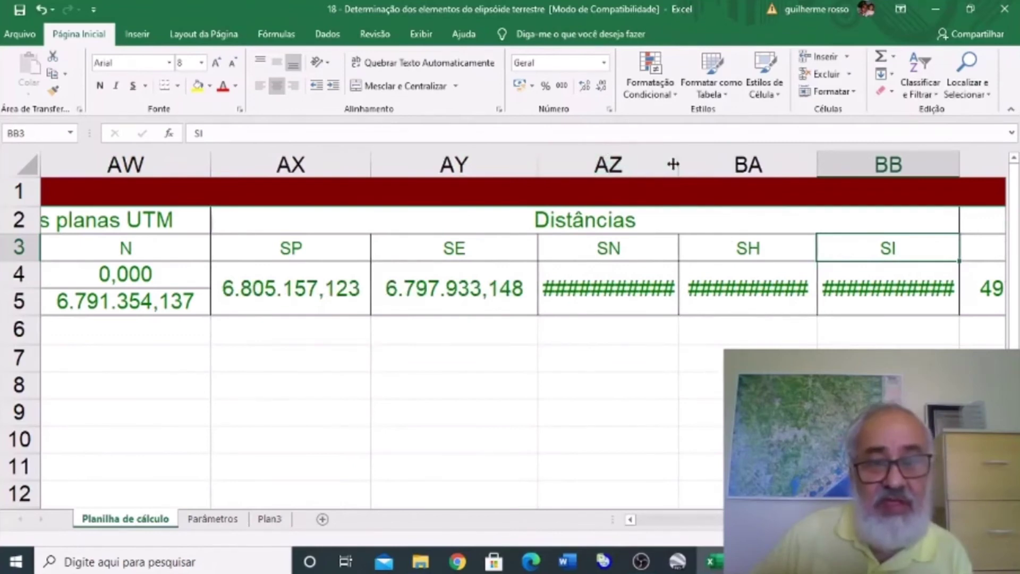
drag(677, 163, 699, 163)
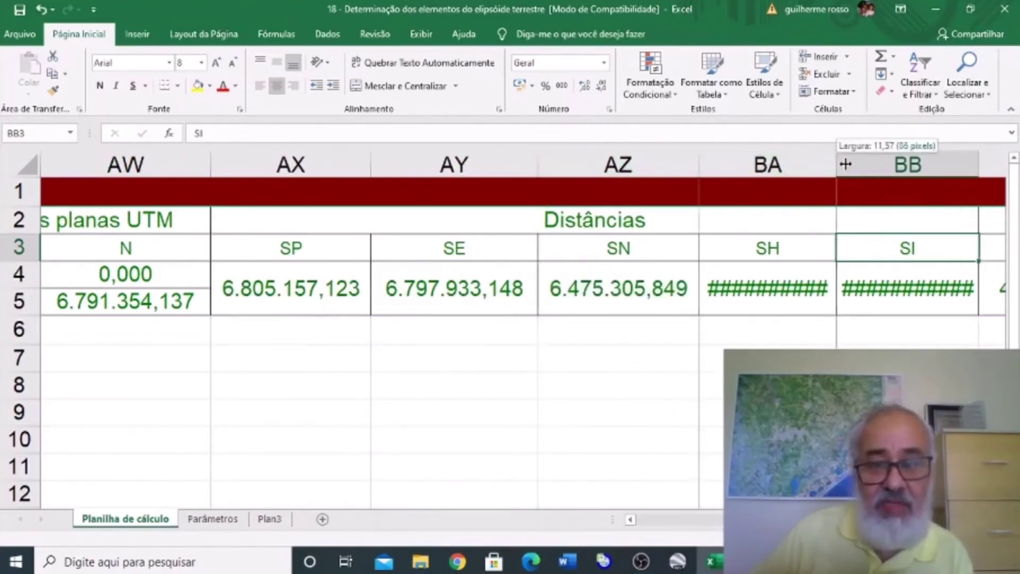
drag(836, 165, 847, 164)
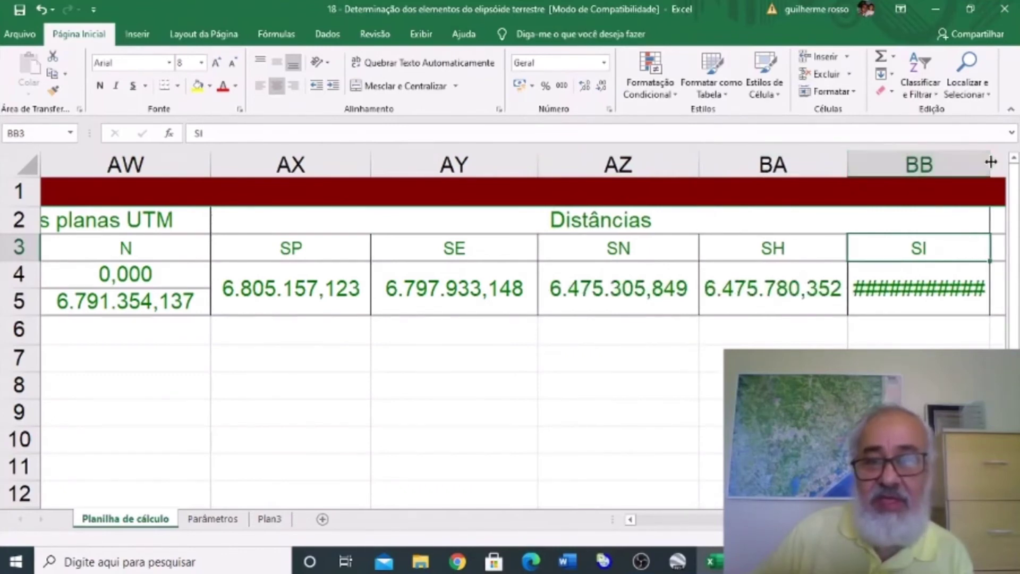
drag(990, 159, 1006, 160)
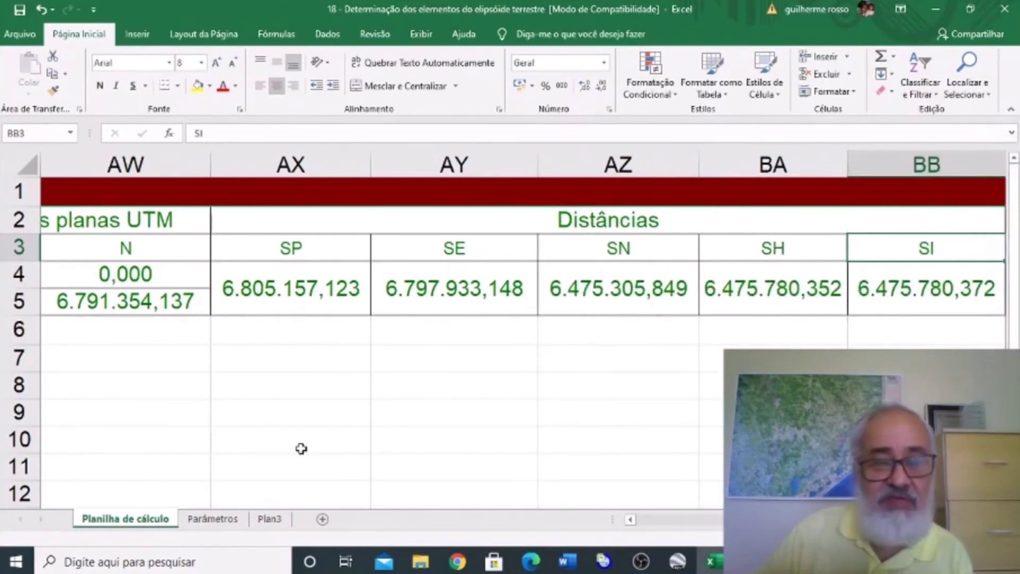
Step: Inspect the SP distance formula in AX4 and the following distance formulas
click(266, 308)
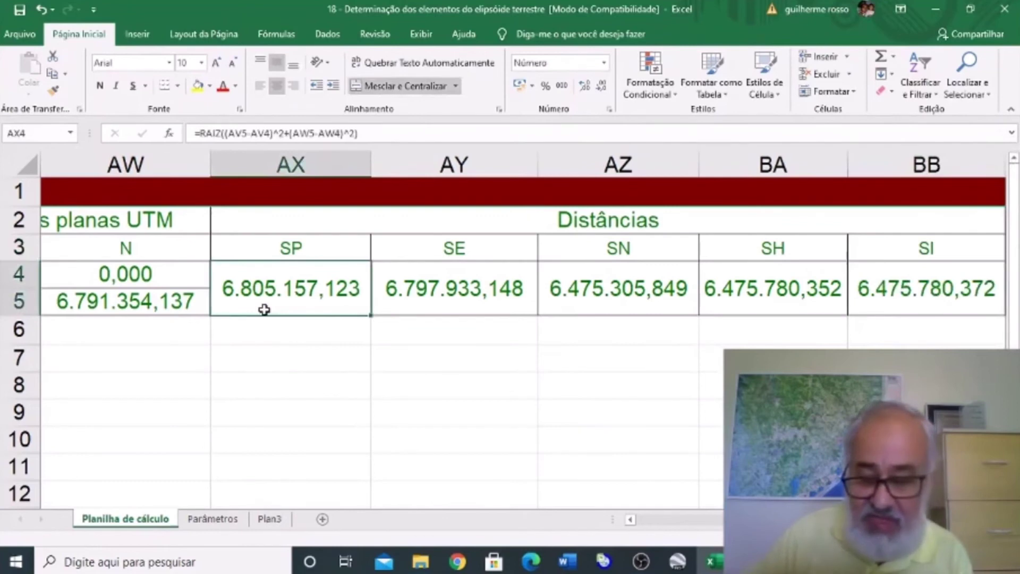
key(Right)
key(Right)
key(Right)
key(Right)
key(Right)
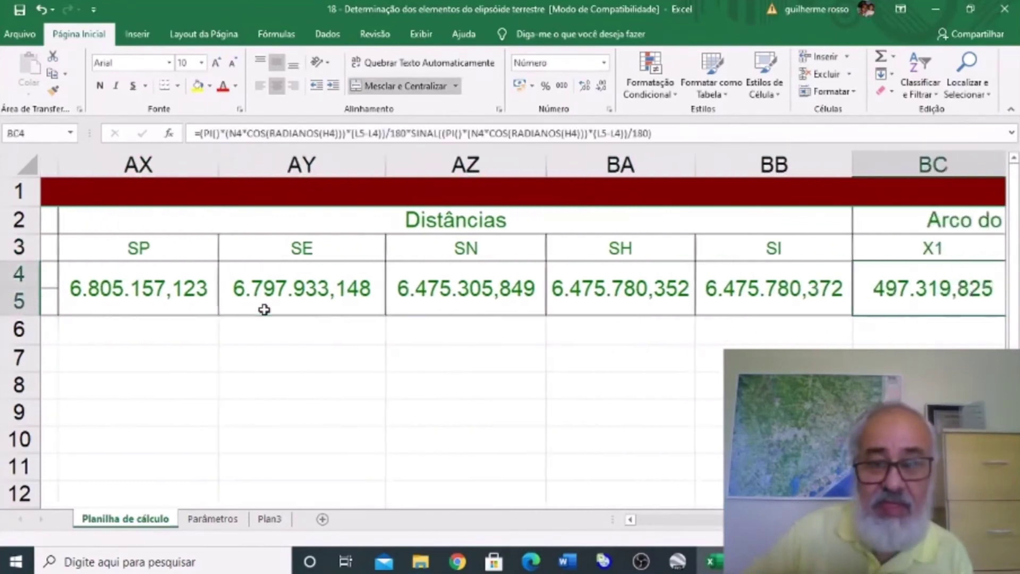
key(Right)
key(Right)
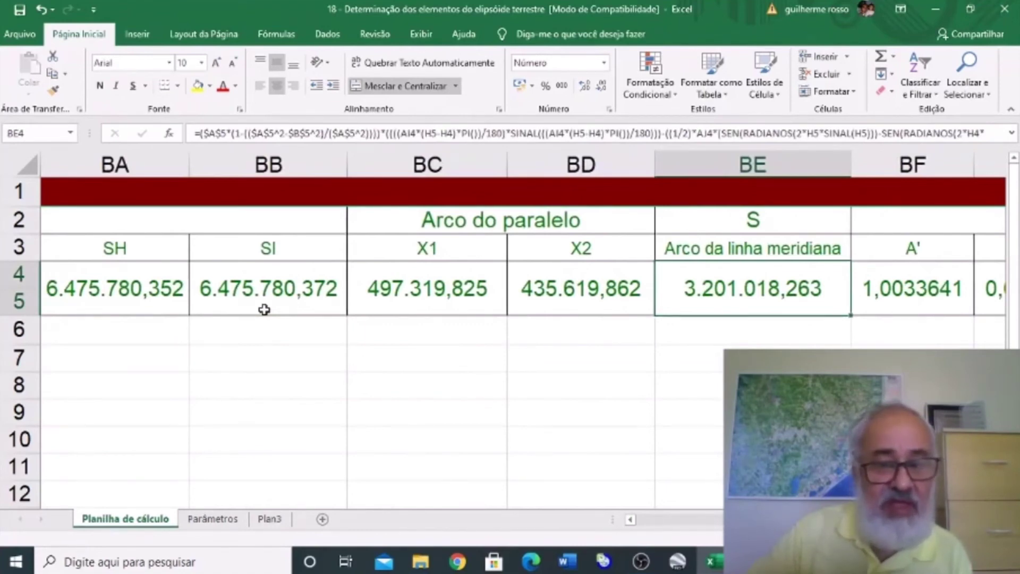
Step: Check the BJ4 area formula, widen column BJ to show 1.525.520.394.854,610, and close the workbook
key(Right)
key(Right)
key(Right)
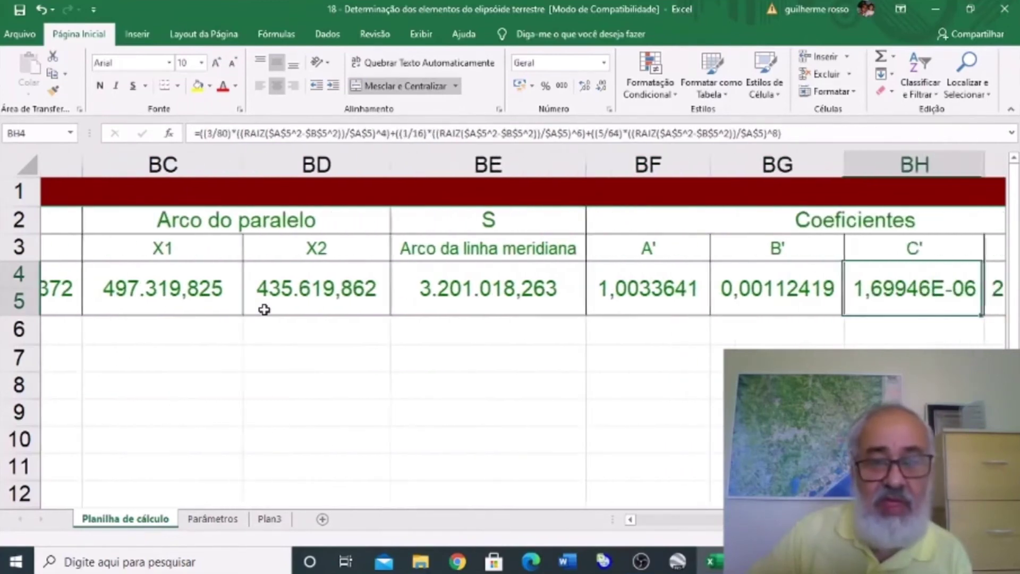
key(Right)
key(Right)
key(Right)
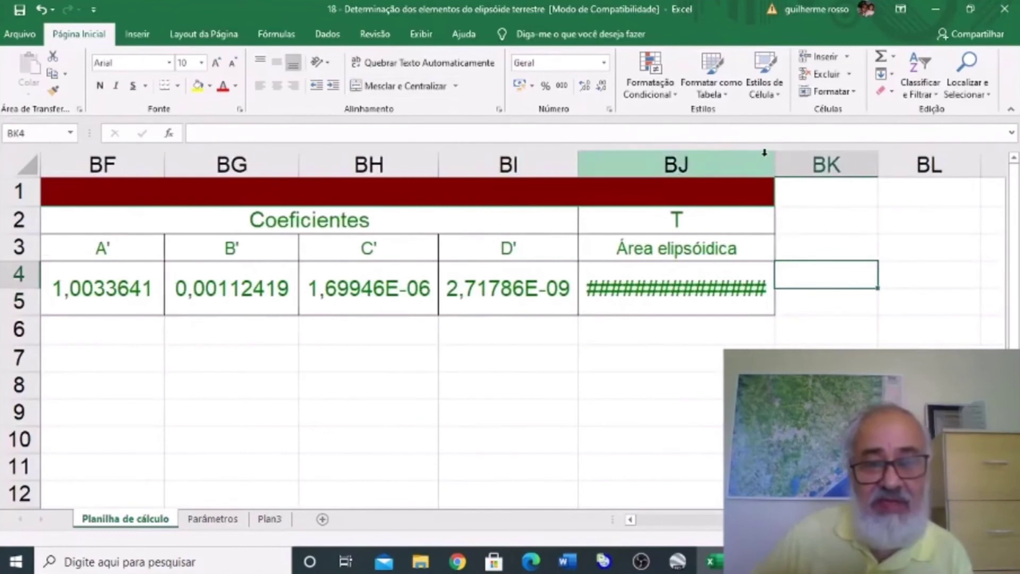
drag(773, 166, 812, 166)
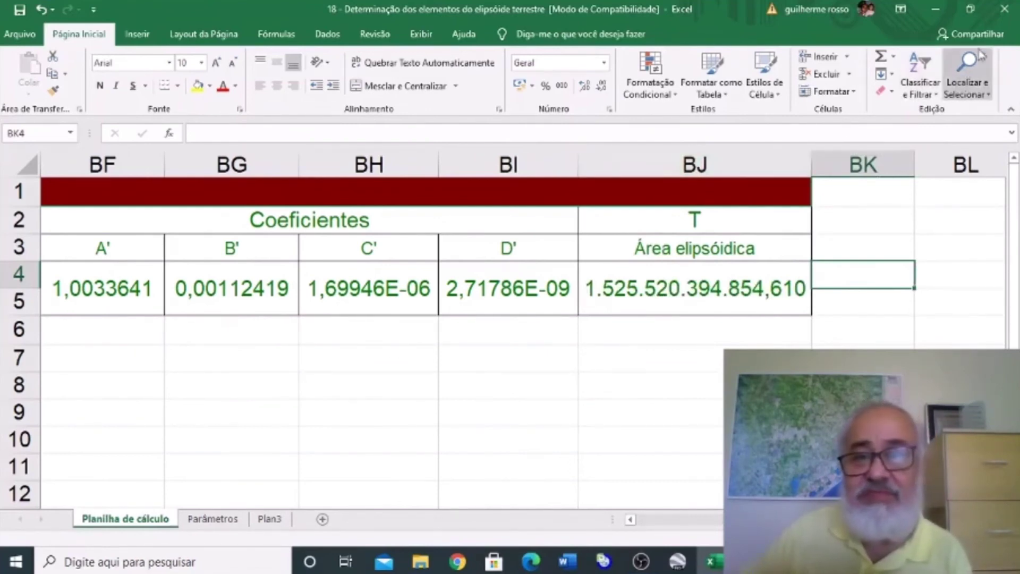
click(1003, 13)
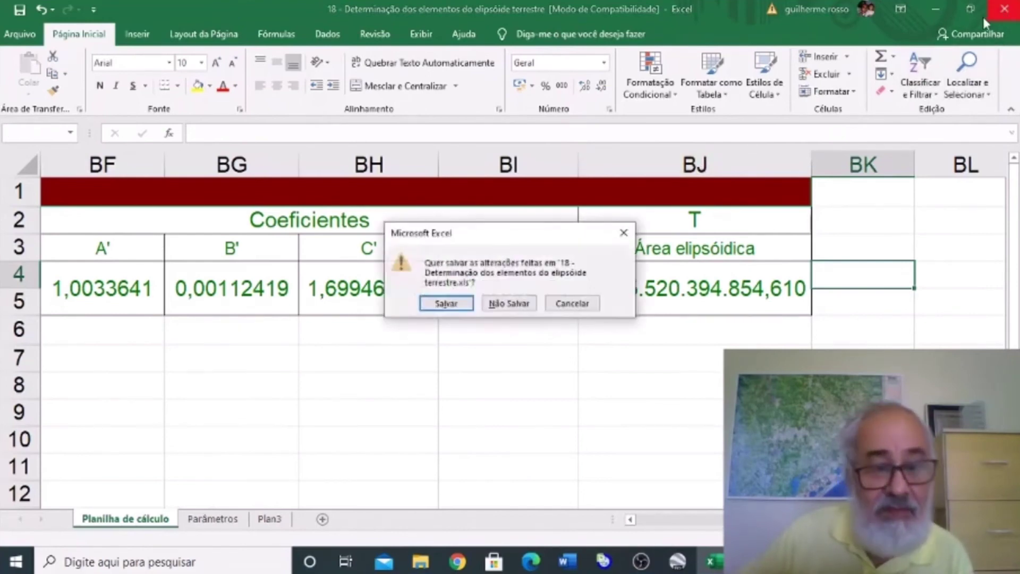
Step: Save workbook 18's changes on closing and select file 19 in the Planilhas do Excel folder
click(449, 306)
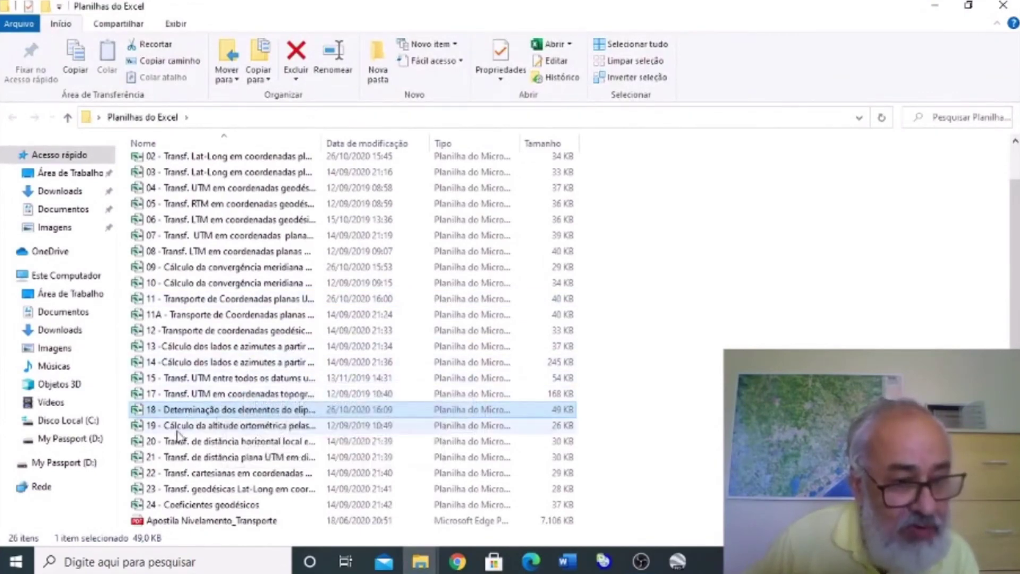
click(132, 426)
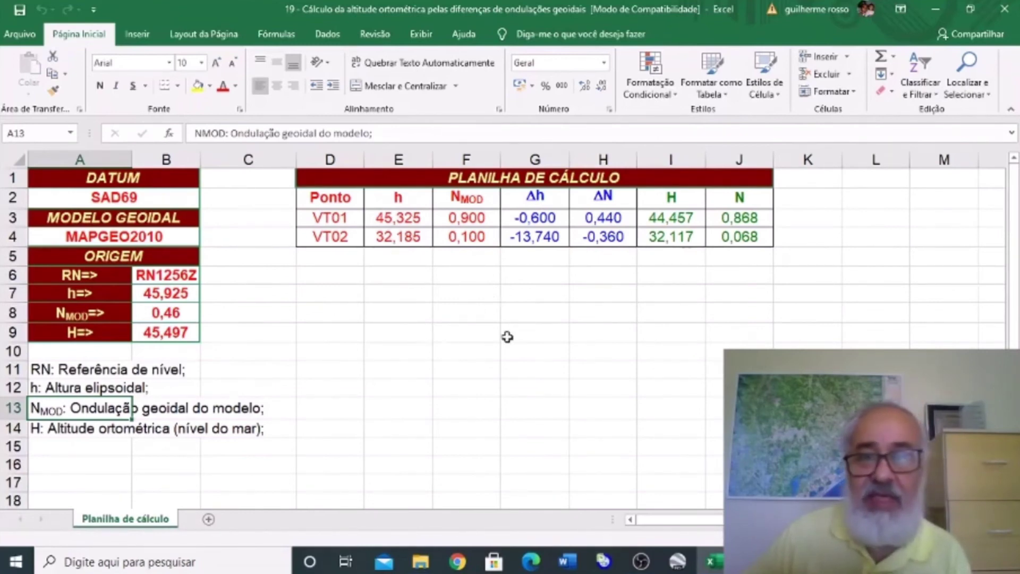
Step: Close workbook 19, the orthometric altitude sheet, to return to the Planilhas do Excel folder
click(1005, 12)
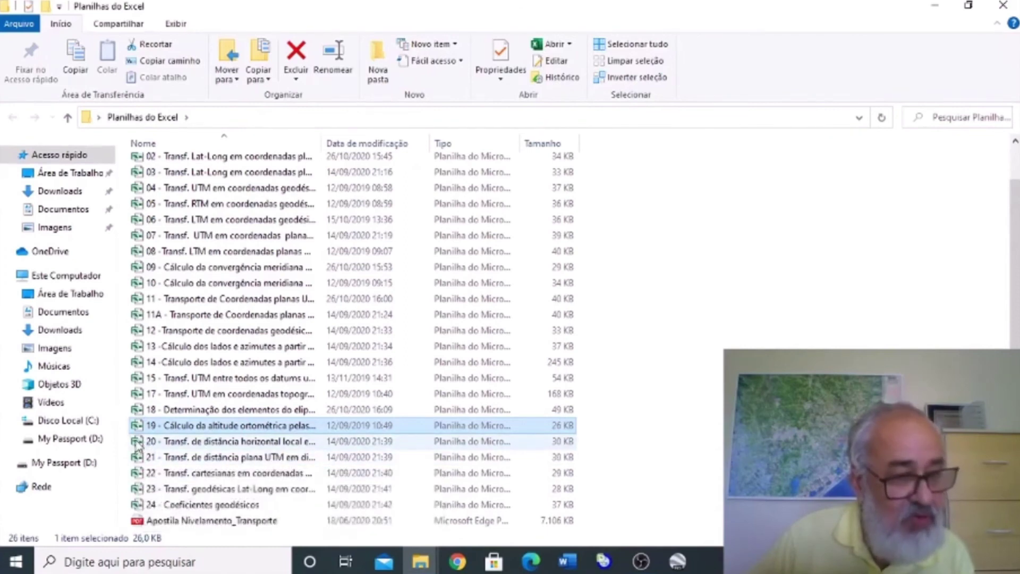
Step: Open workbook 20, the Kr local-to-UTM plane distance conversion, from the folder list
click(138, 443)
double_click(138, 444)
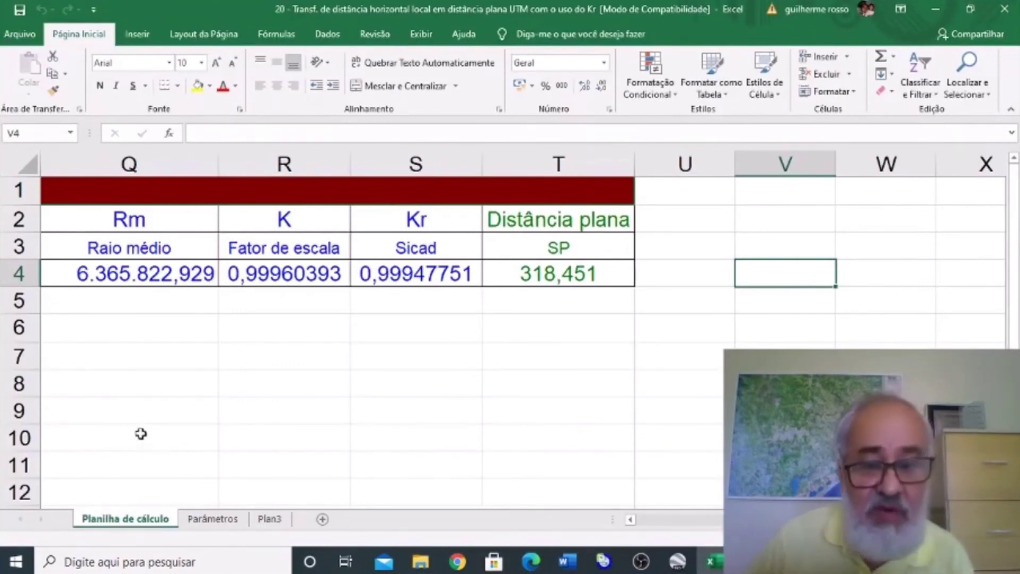
key(Left)
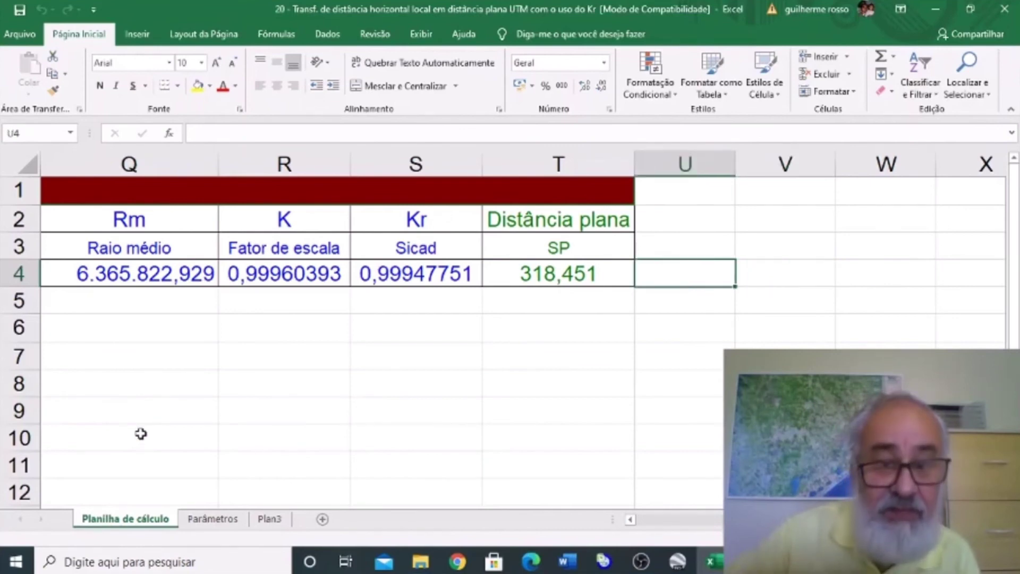
key(Left)
key(Left)
key(Left)
key(Left)
key(Left)
key(Left)
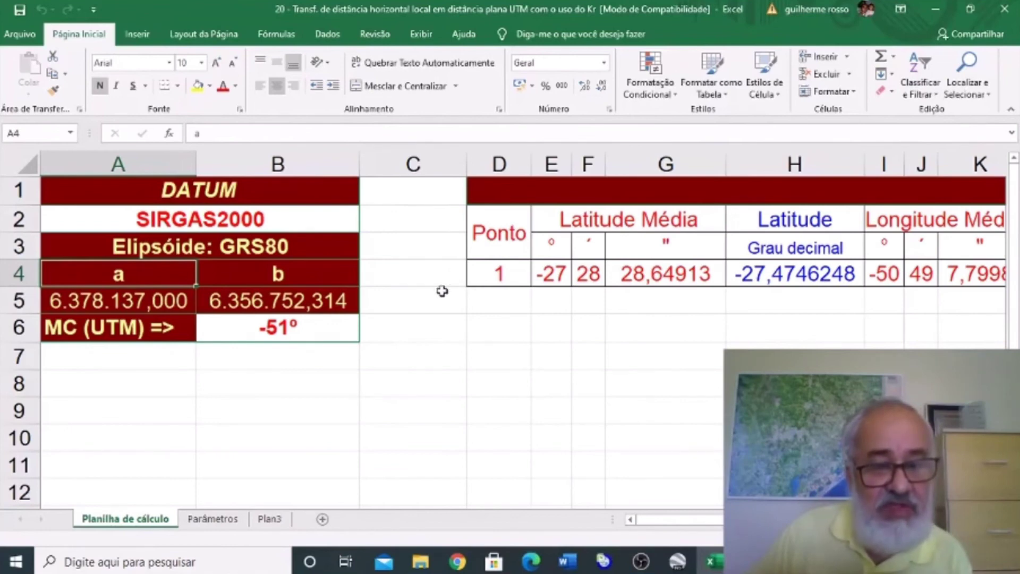
click(542, 274)
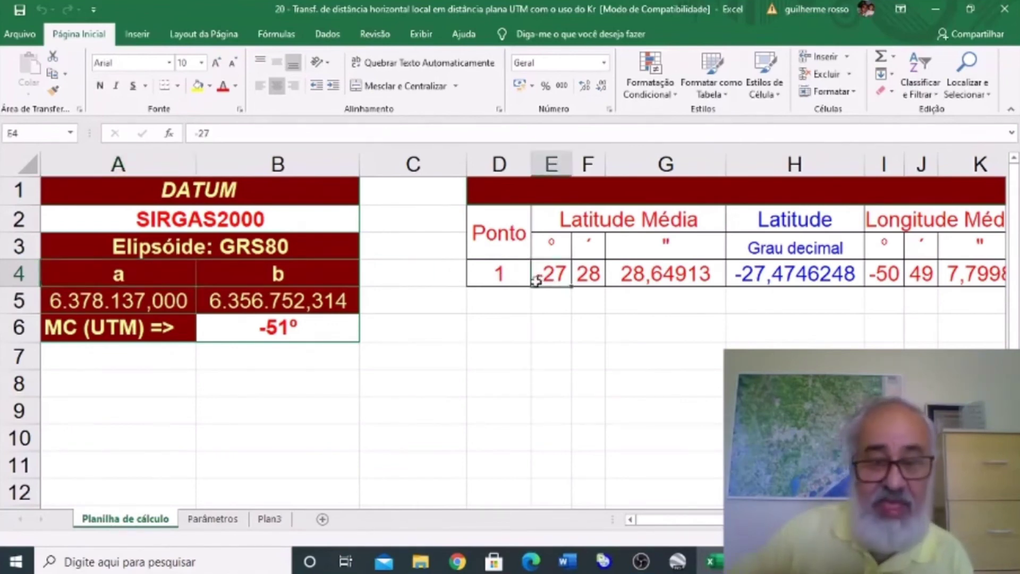
key(Right)
key(Right)
key(Right)
key(Right)
key(Right)
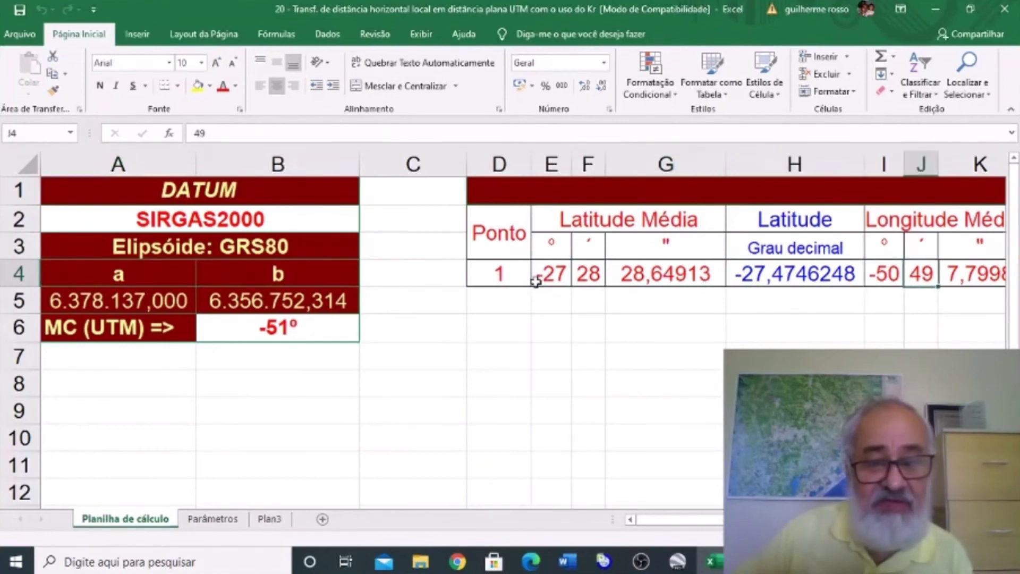
key(Right)
key(Right)
key(Right)
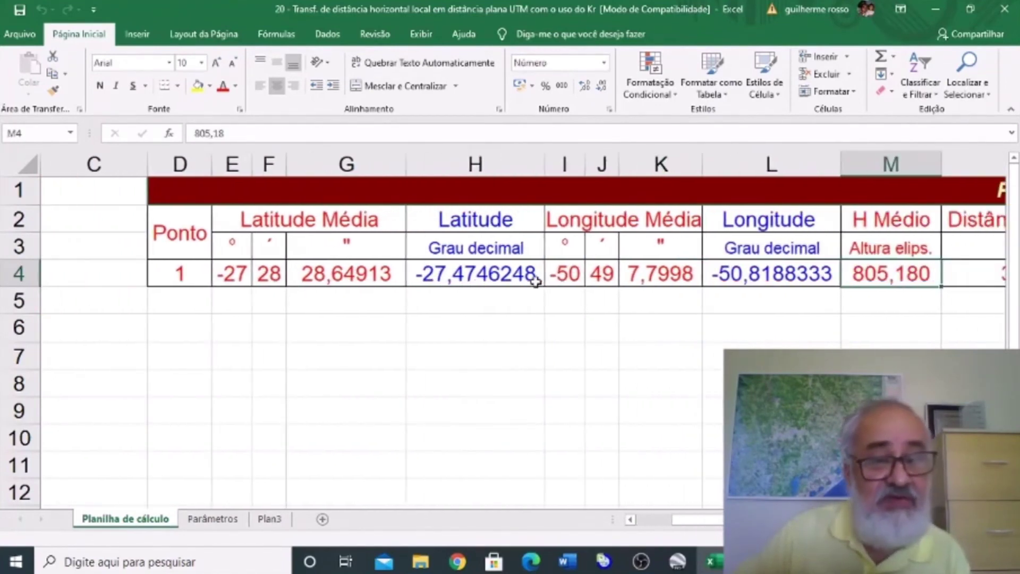
key(Right)
key(Right)
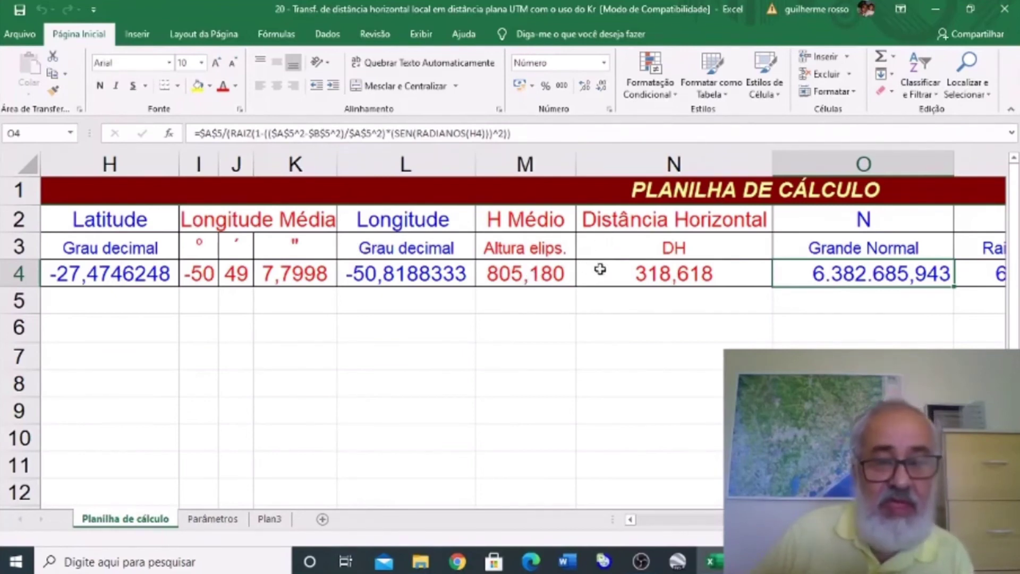
click(600, 270)
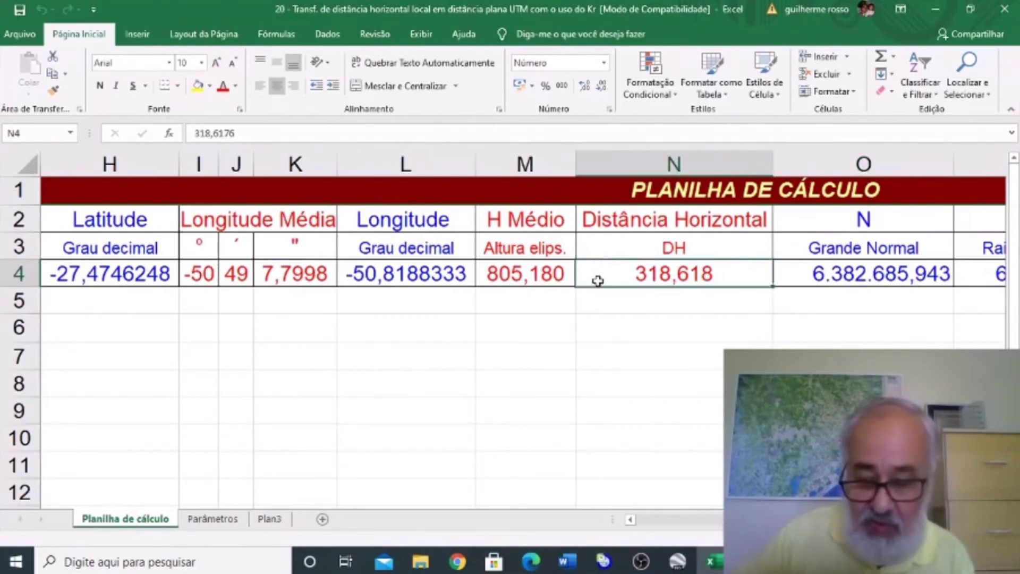
key(Right)
key(Right)
key(Right)
key(Right)
key(Right)
key(Right)
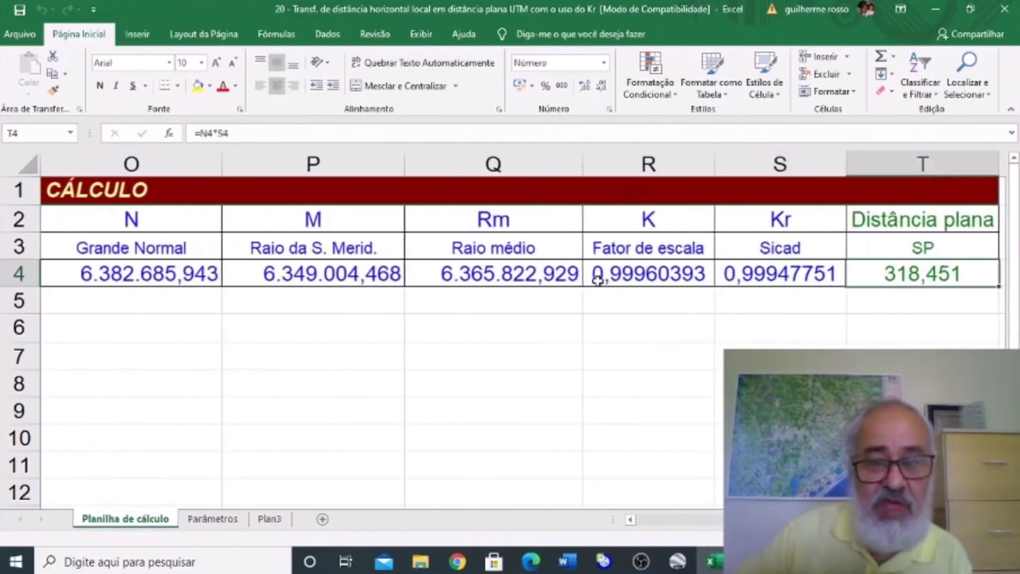
key(Right)
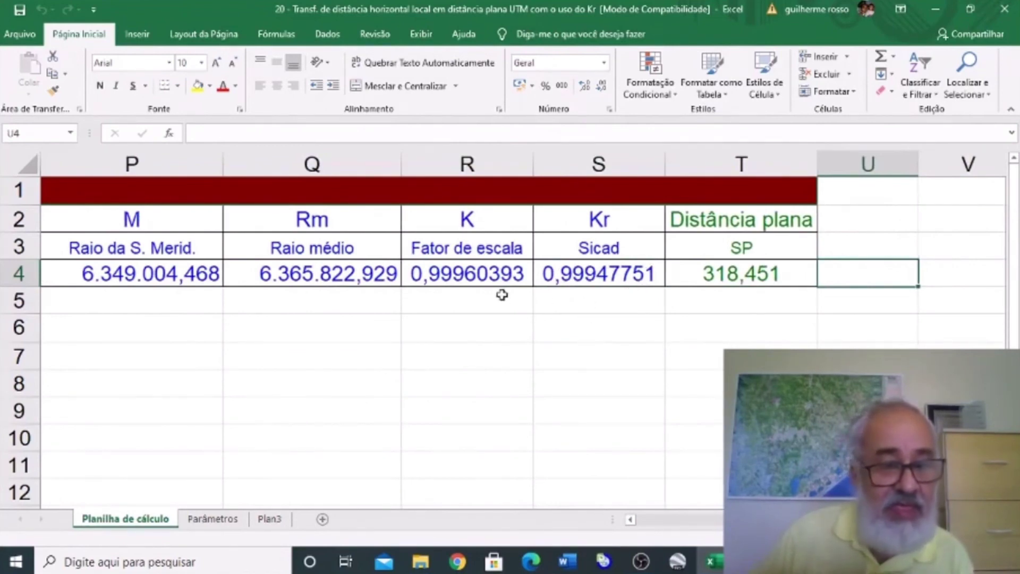
click(506, 274)
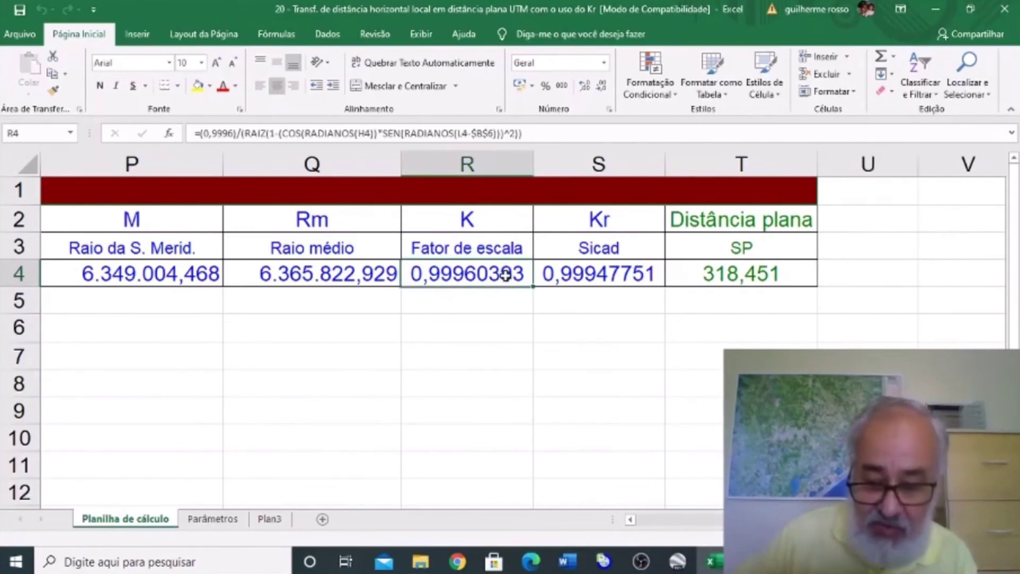
key(Left)
key(Home)
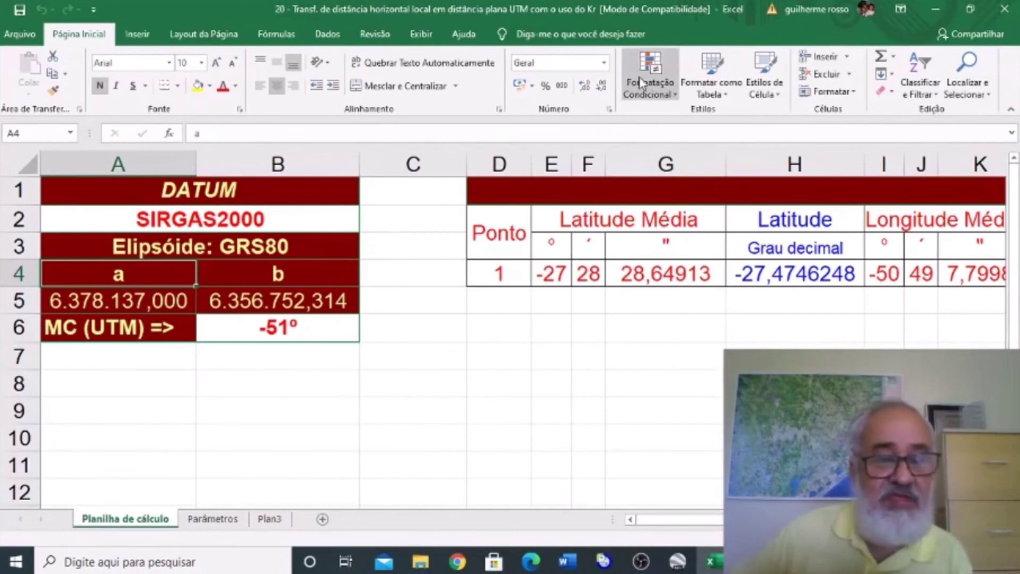
click(1005, 12)
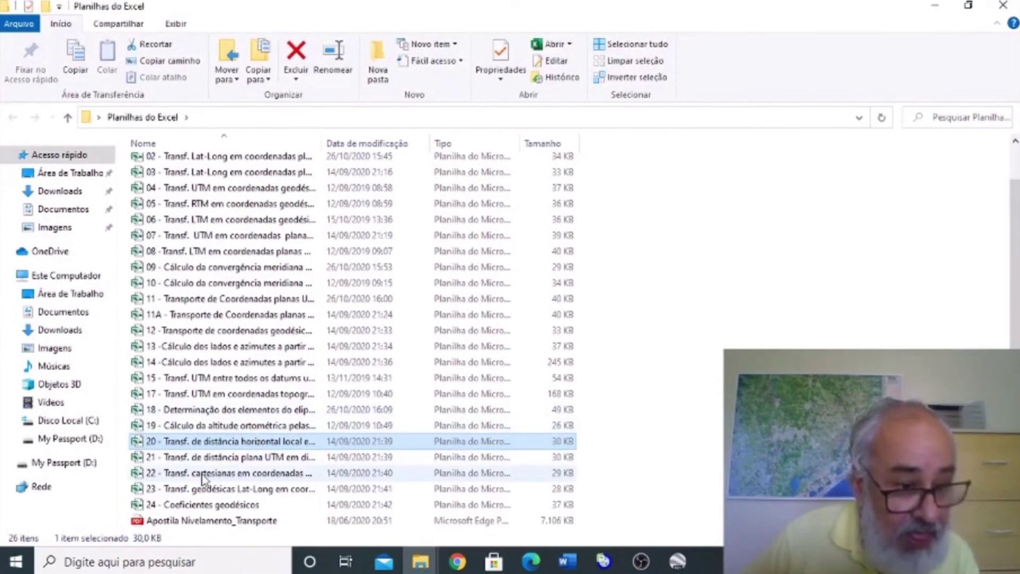
Step: Open workbook 21 and read row 4 from the Área label to the plane distance in N4
click(137, 461)
double_click(138, 460)
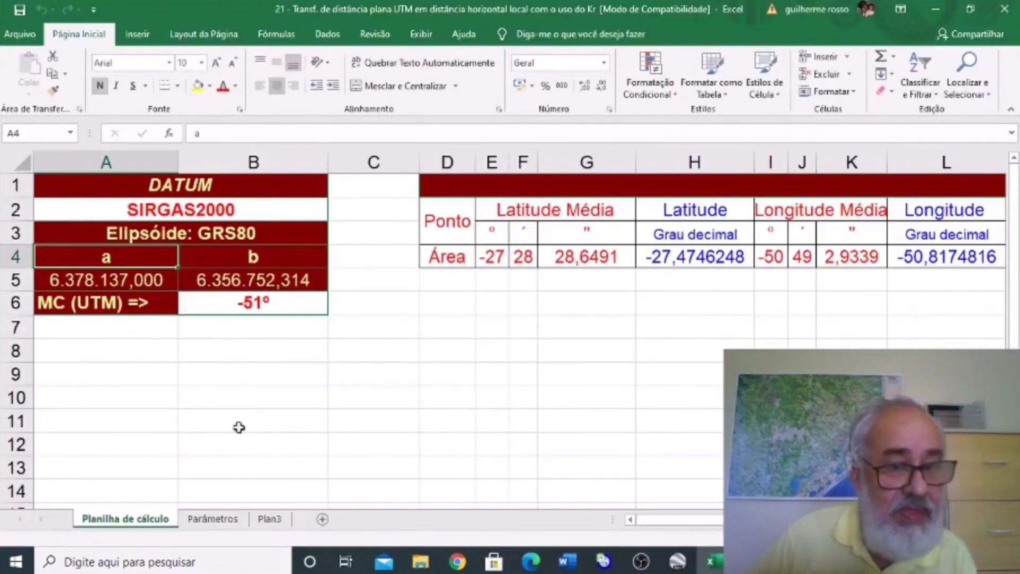
click(451, 256)
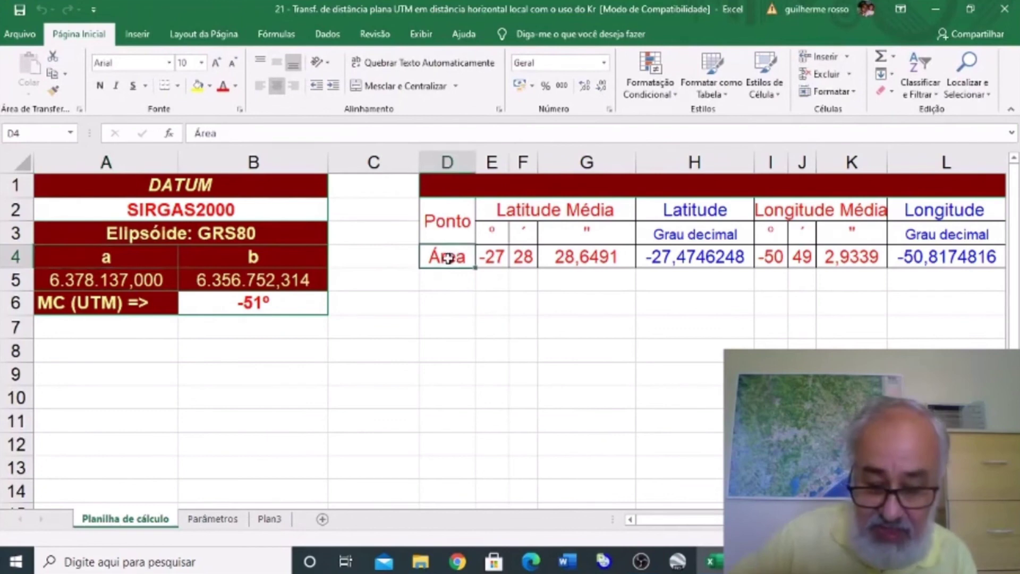
key(Right)
key(Right)
key(Right)
key(Right)
key(Right)
key(Right)
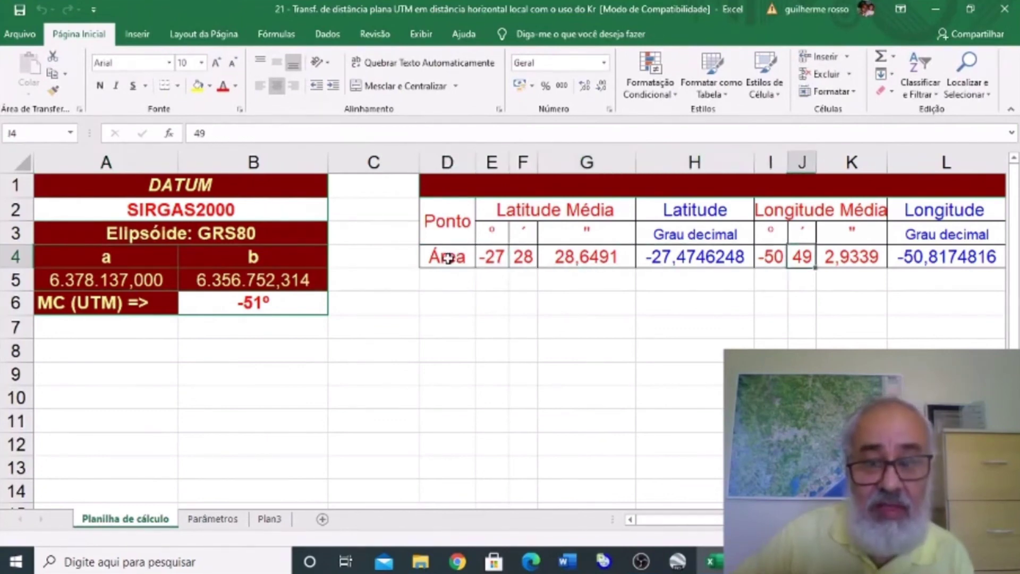
key(Right)
key(Right)
key(Right)
key(Right)
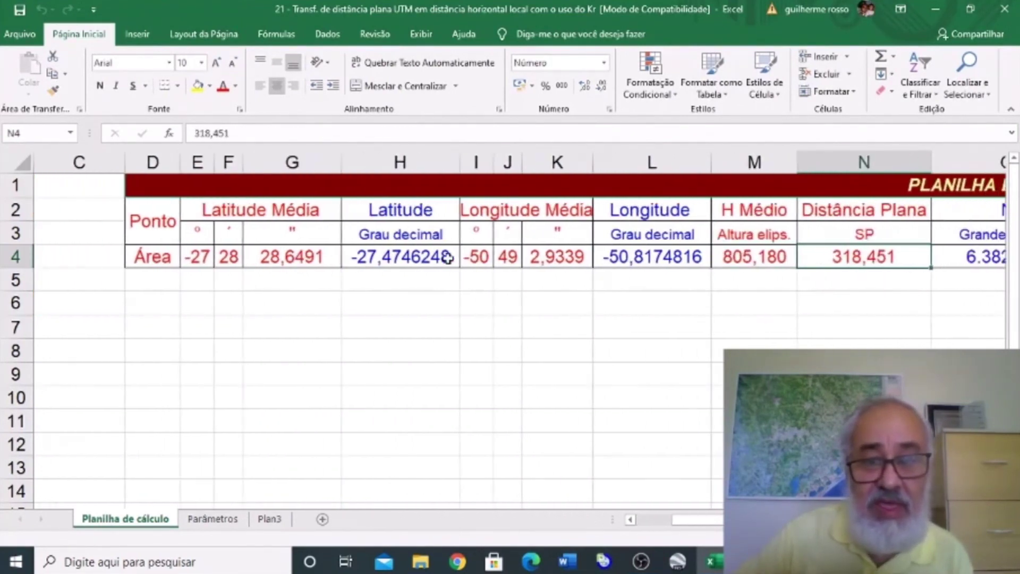
key(Right)
key(Right)
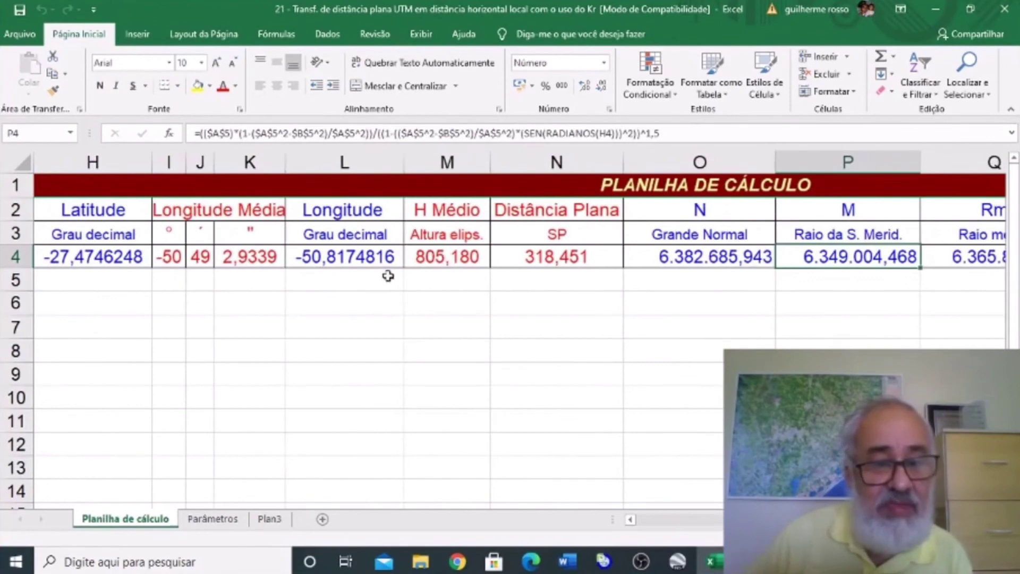
Step: Recheck plane distance 318,451 and the radius formulas, then close workbook 21
click(537, 257)
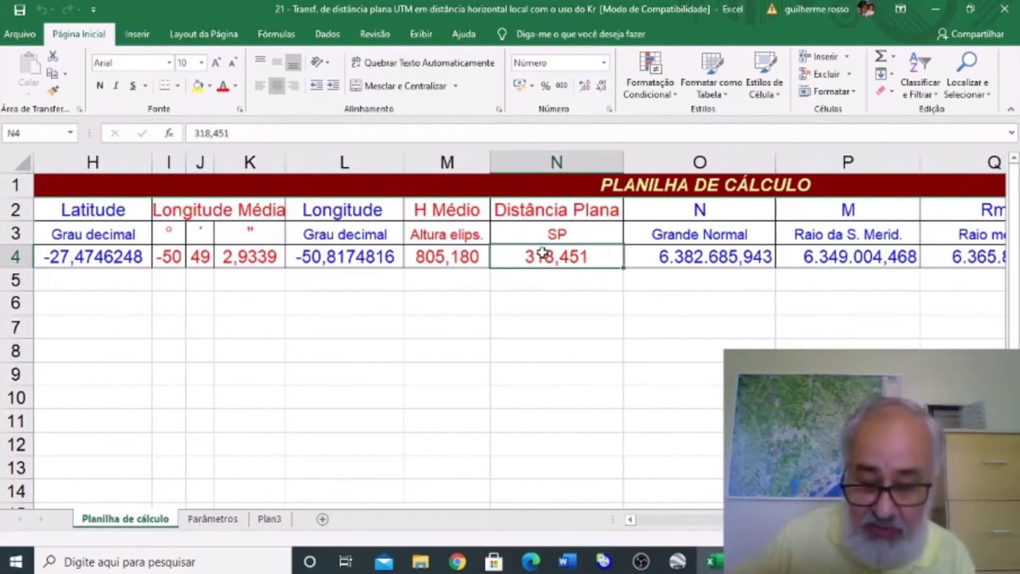
key(Right)
key(Right)
key(Right)
key(Right)
key(Right)
key(Right)
key(Right)
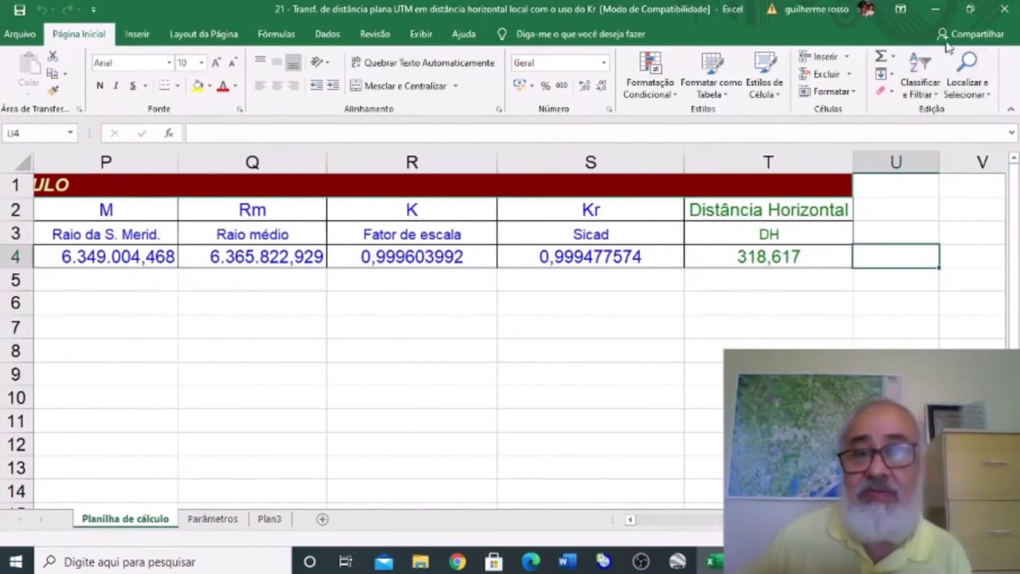
click(1005, 11)
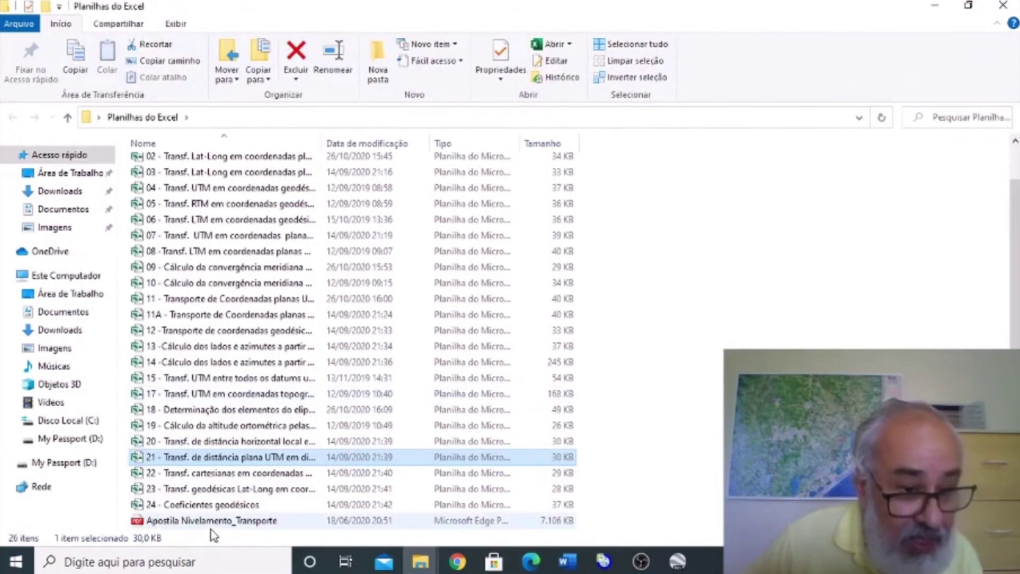
Step: Open workbook 22 and inspect vertex A, the X coordinate and the Ψ auxiliary formula
double_click(137, 475)
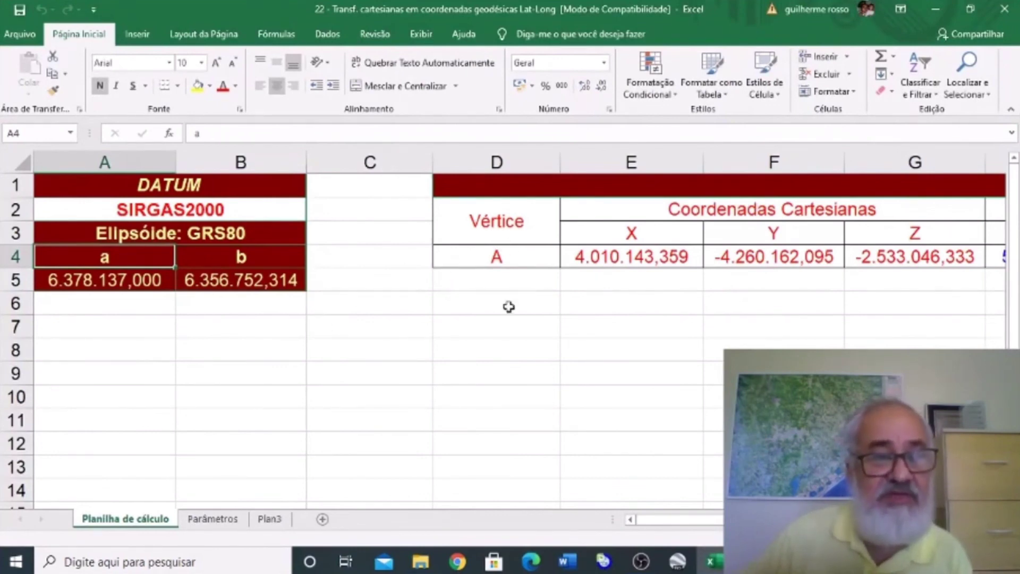
click(517, 258)
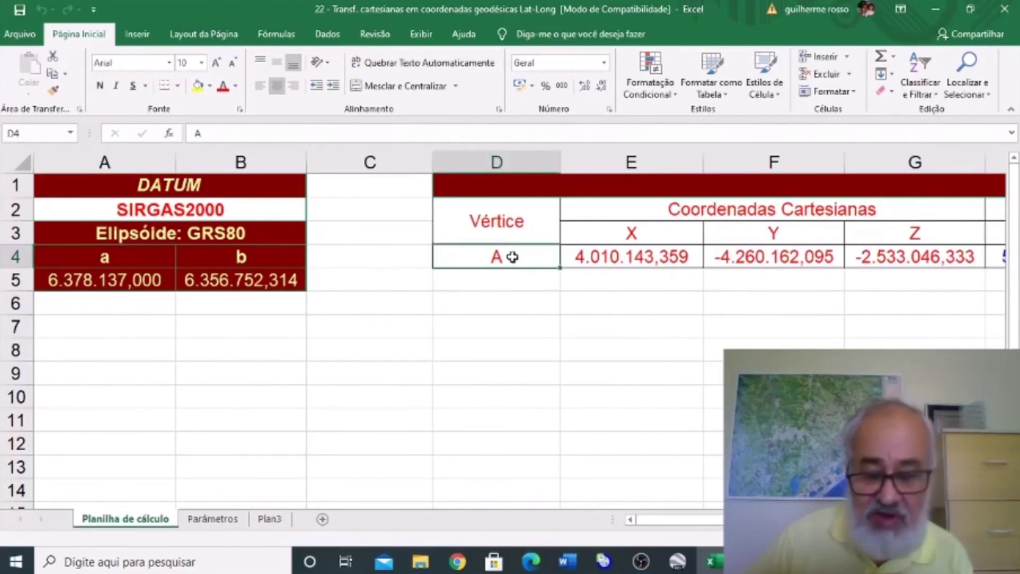
key(Right)
key(Right)
key(Right)
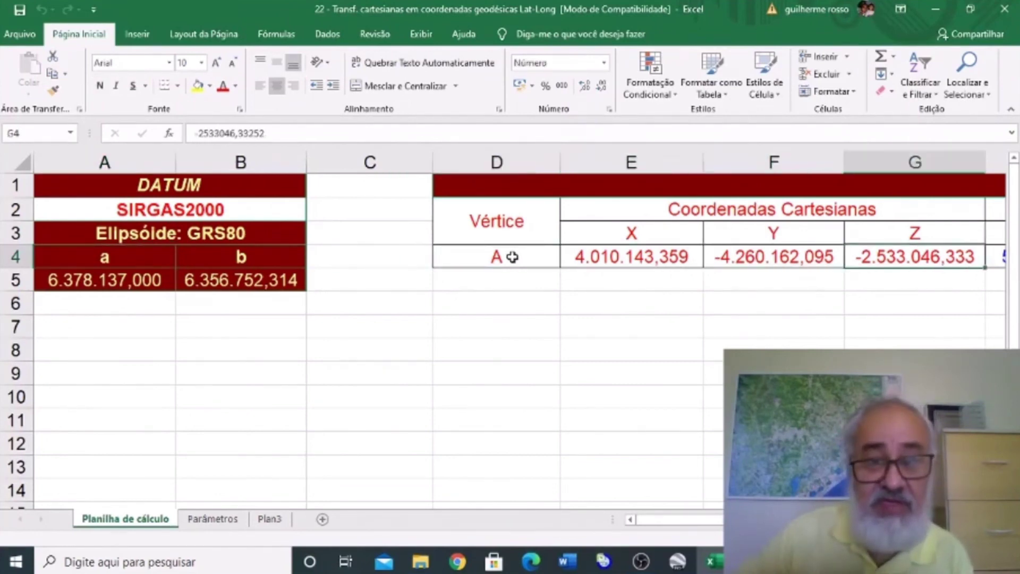
key(Right)
key(Right)
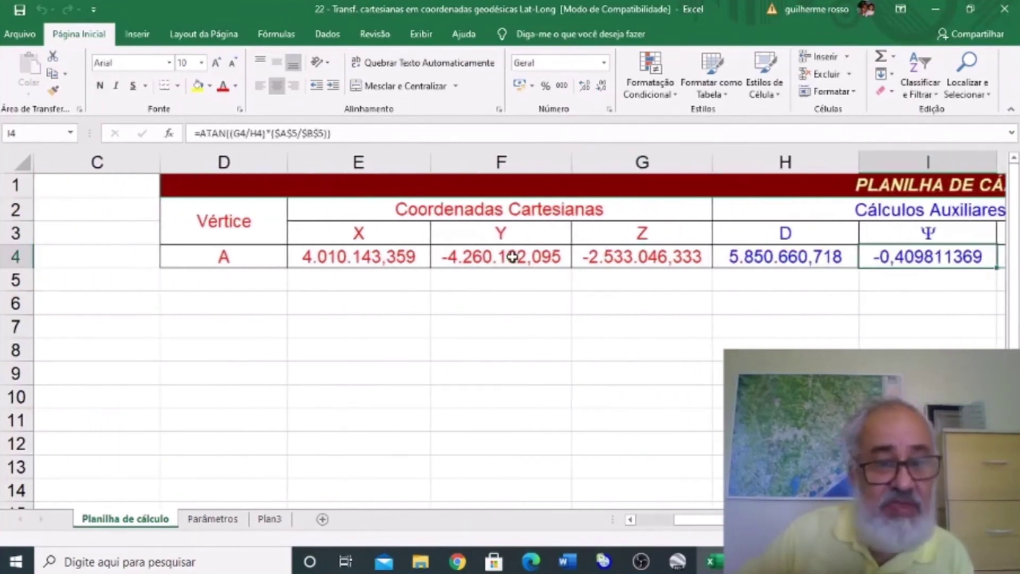
key(Right)
key(Right)
key(Right)
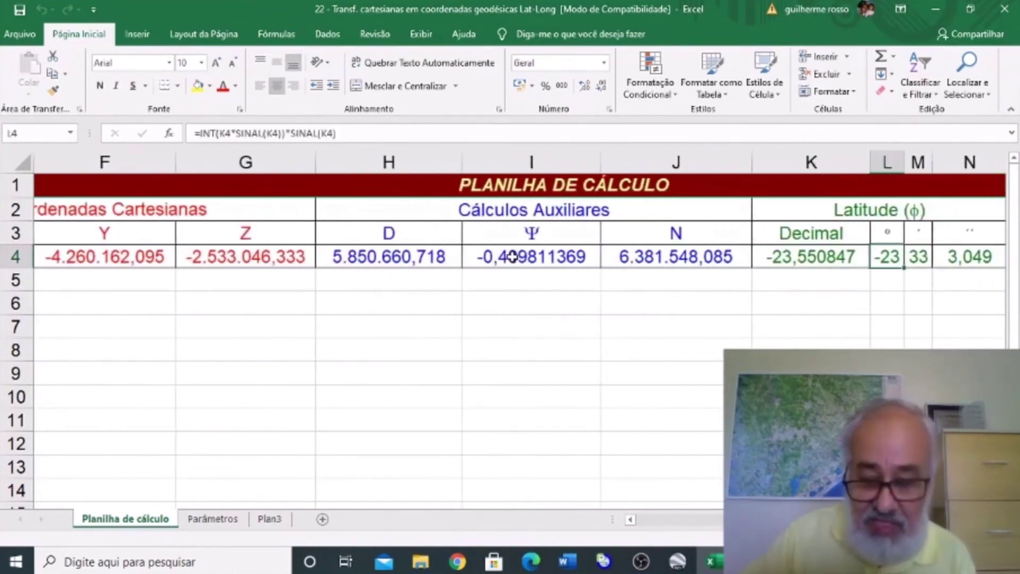
Step: Review the latitude seconds and longitude degree-minute-second formulas, then close workbook 22
key(Right)
key(Right)
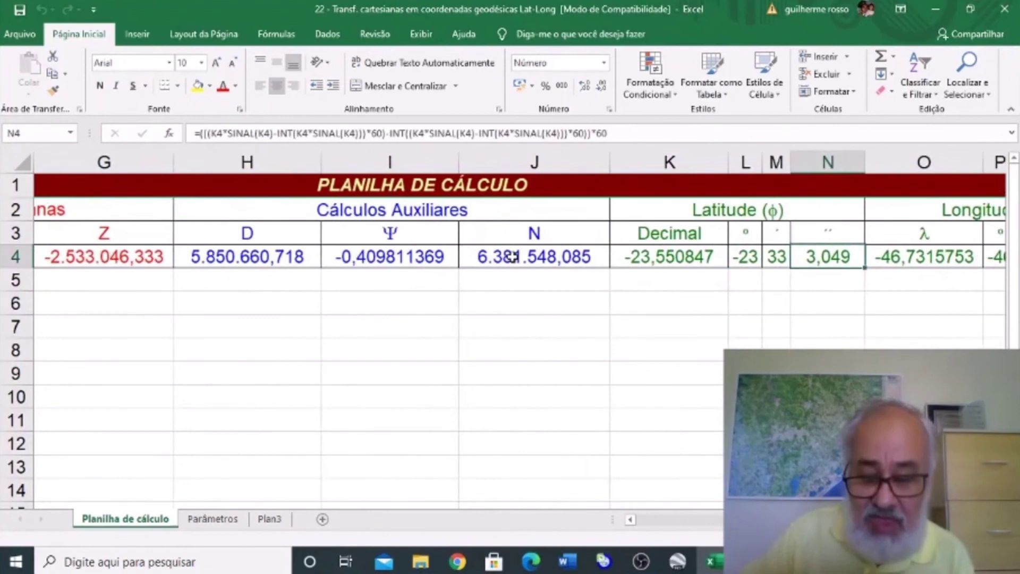
key(Right)
key(Right)
key(Right)
key(Right)
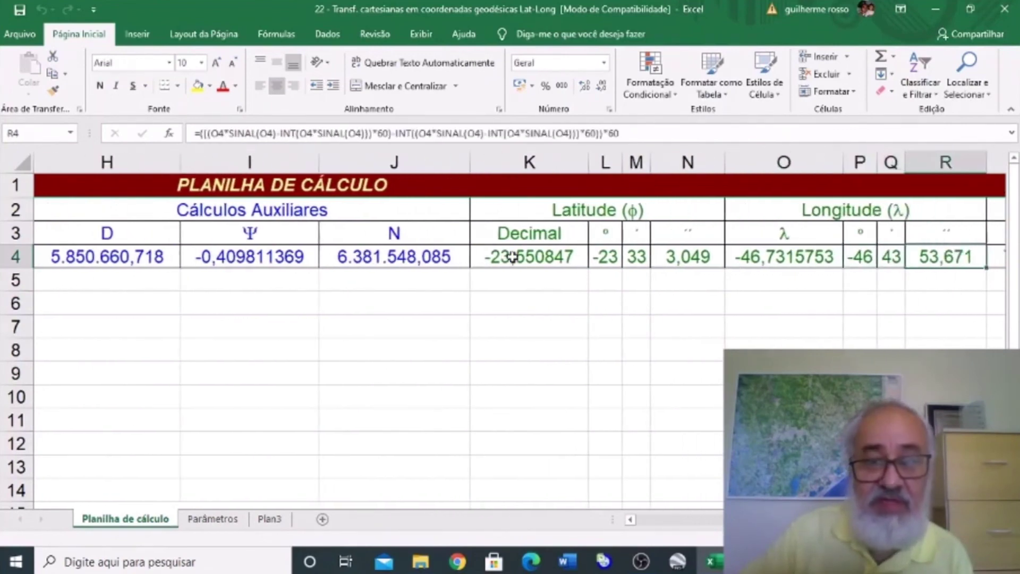
key(Right)
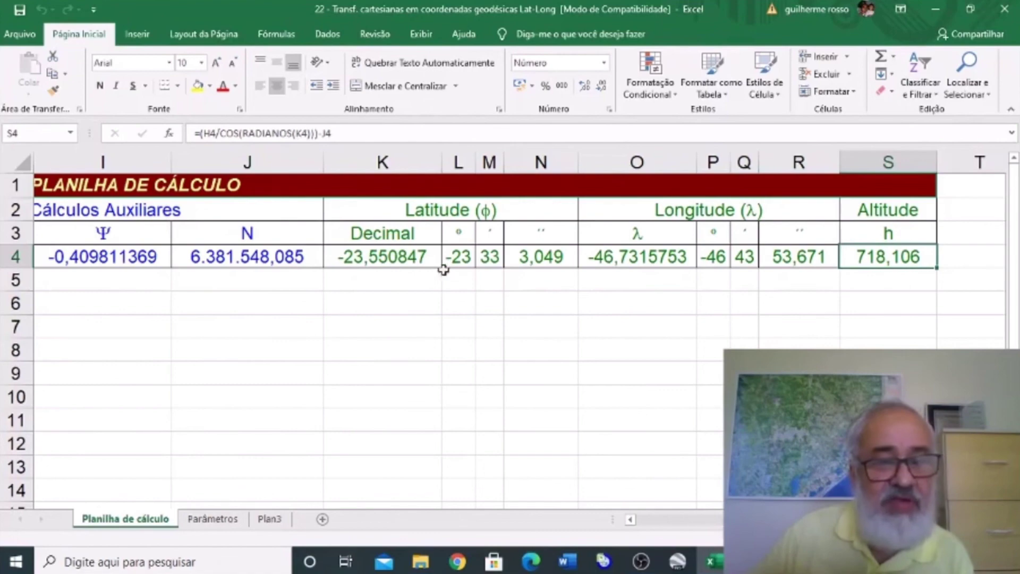
click(1004, 9)
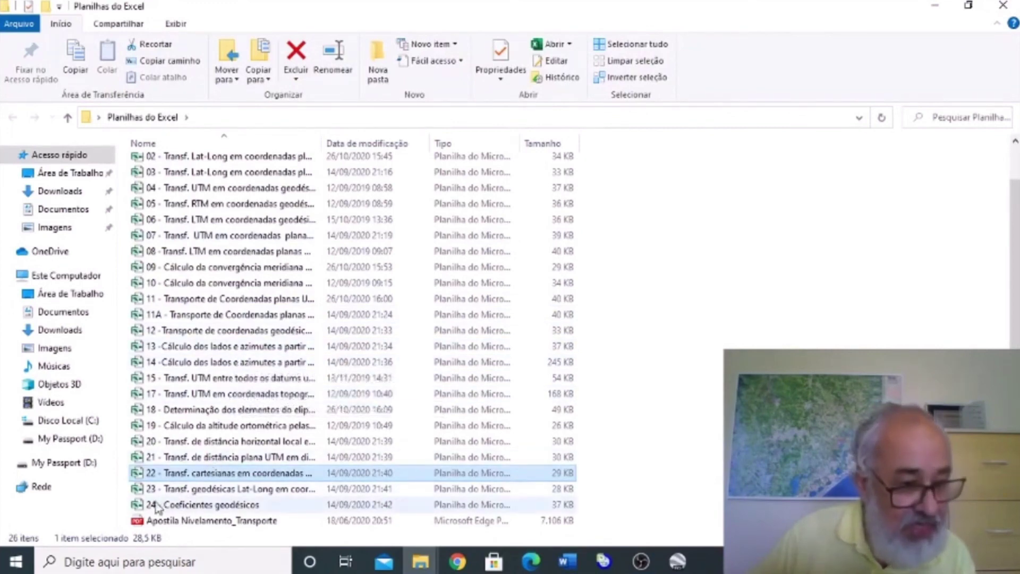
Step: Open workbook 23 and inspect the latitude minutes value in F4
click(134, 494)
double_click(133, 494)
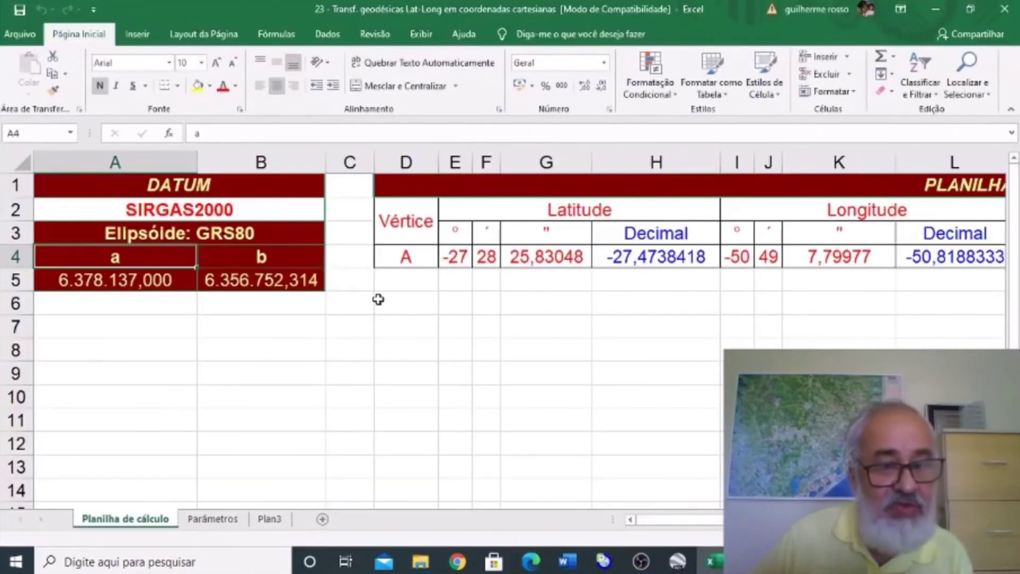
click(479, 260)
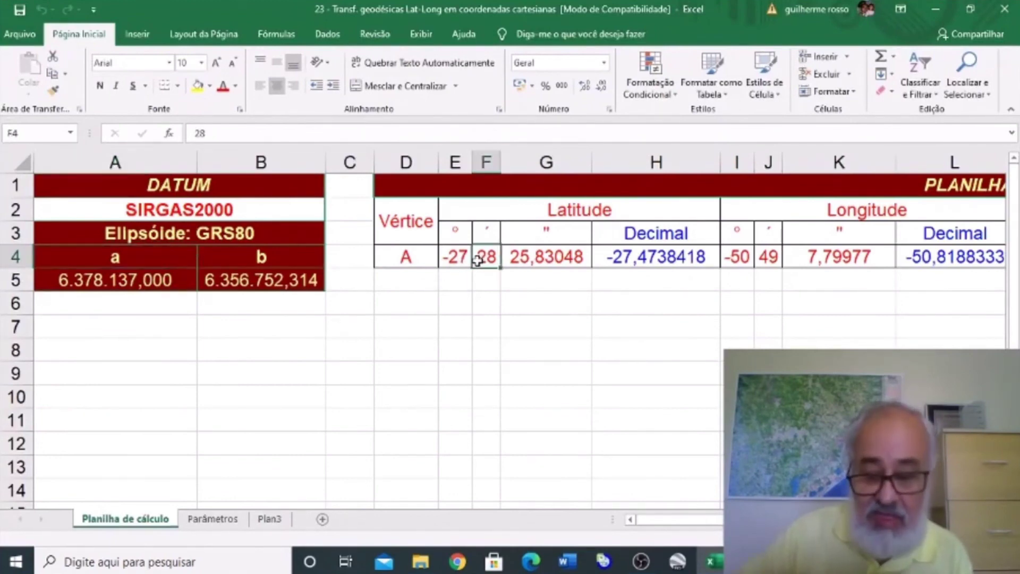
Step: Step through longitude, altitude and cartesian X, Y, Z results, close workbook 23, open workbook 24
key(Right)
key(Right)
key(Right)
key(Right)
key(Right)
key(Right)
key(Right)
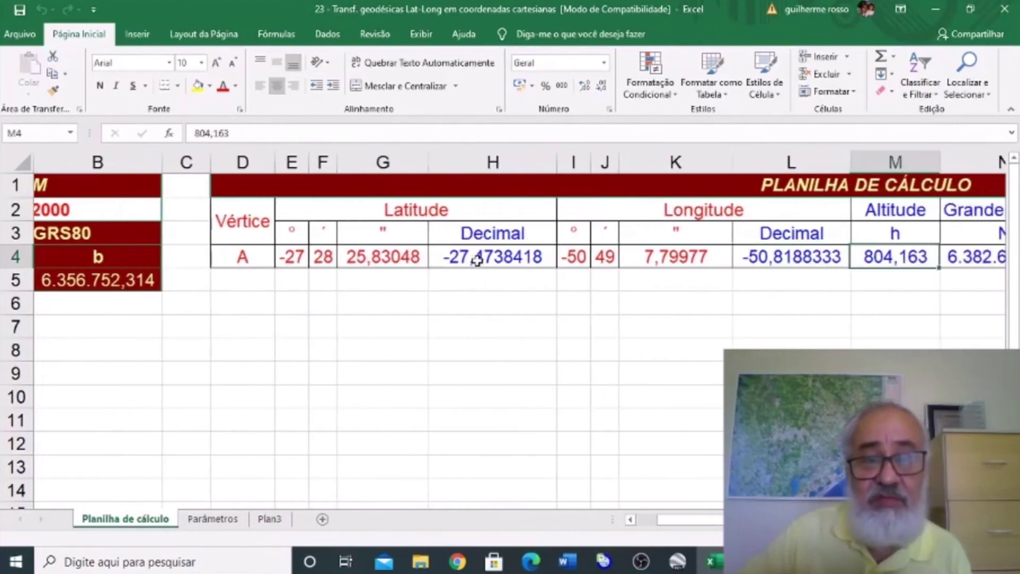
key(Right)
key(Right)
key(Right)
key(Right)
key(Right)
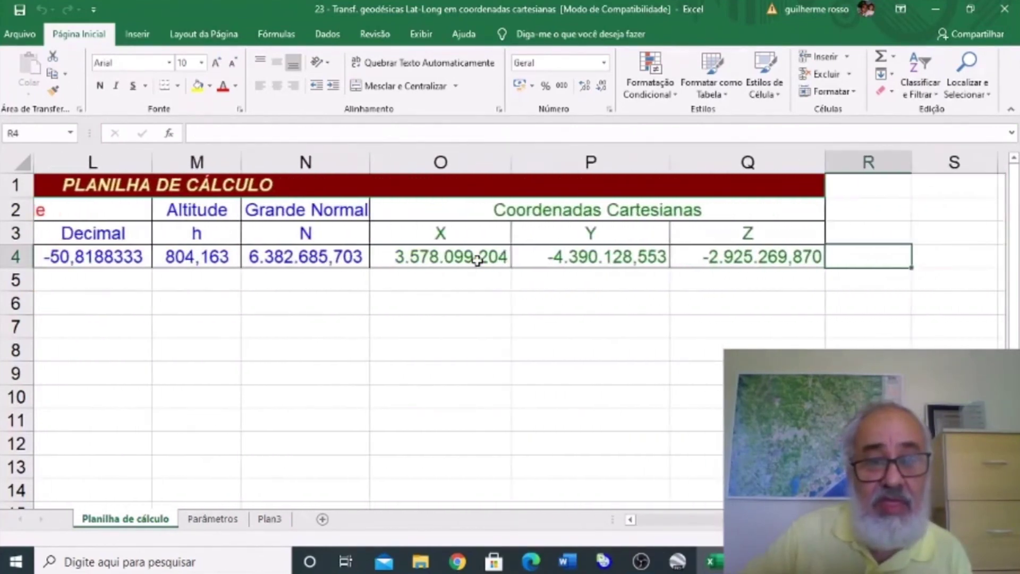
key(Right)
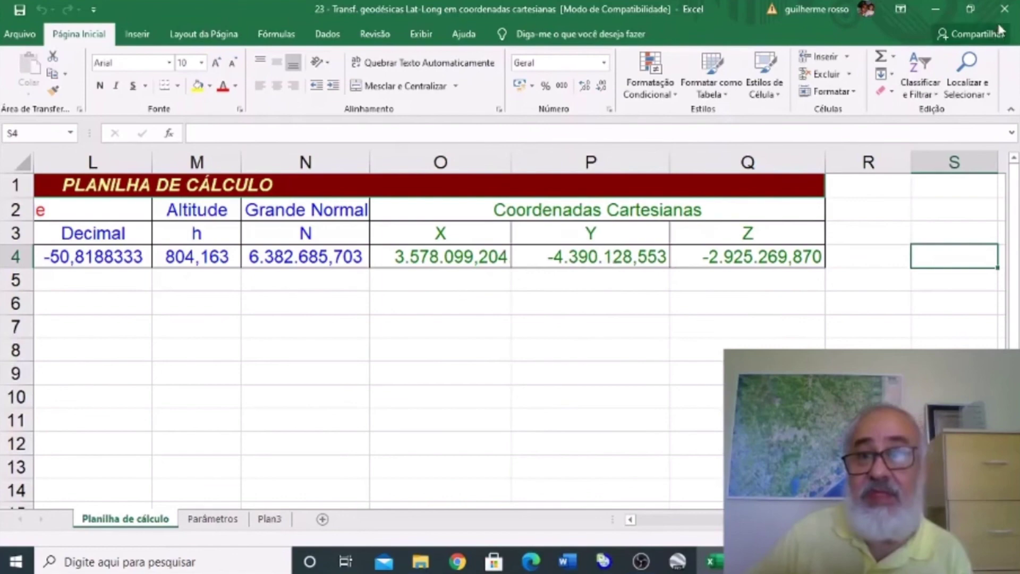
click(1004, 9)
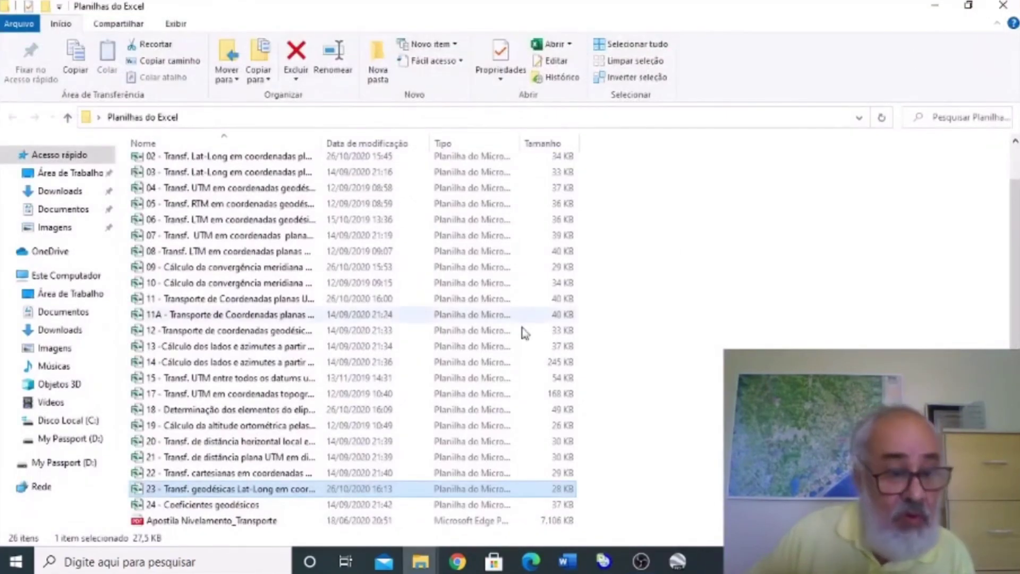
double_click(137, 505)
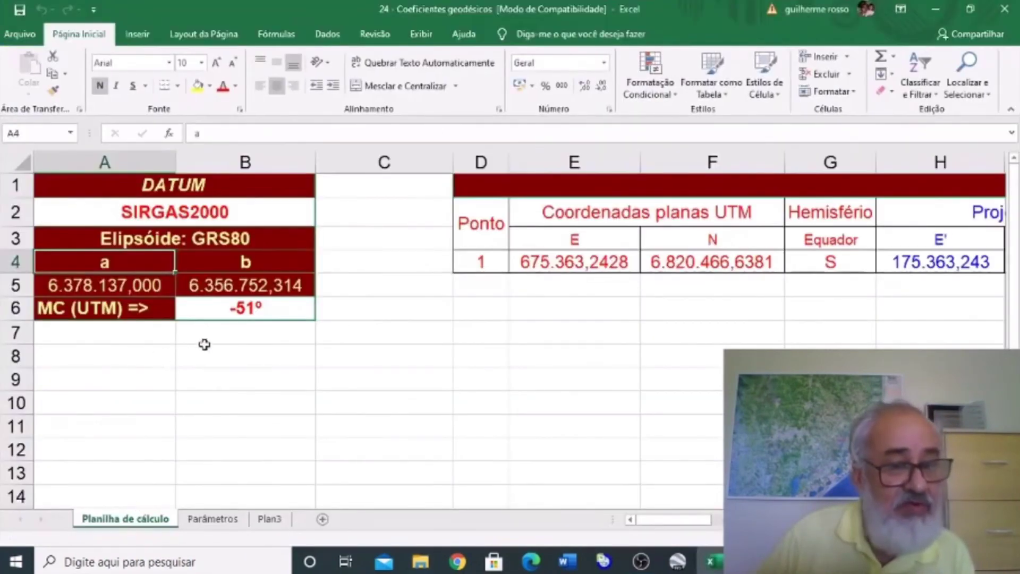
Step: Inspect the point number, N coordinate and successive latitude approximation formulas along row 4
click(474, 263)
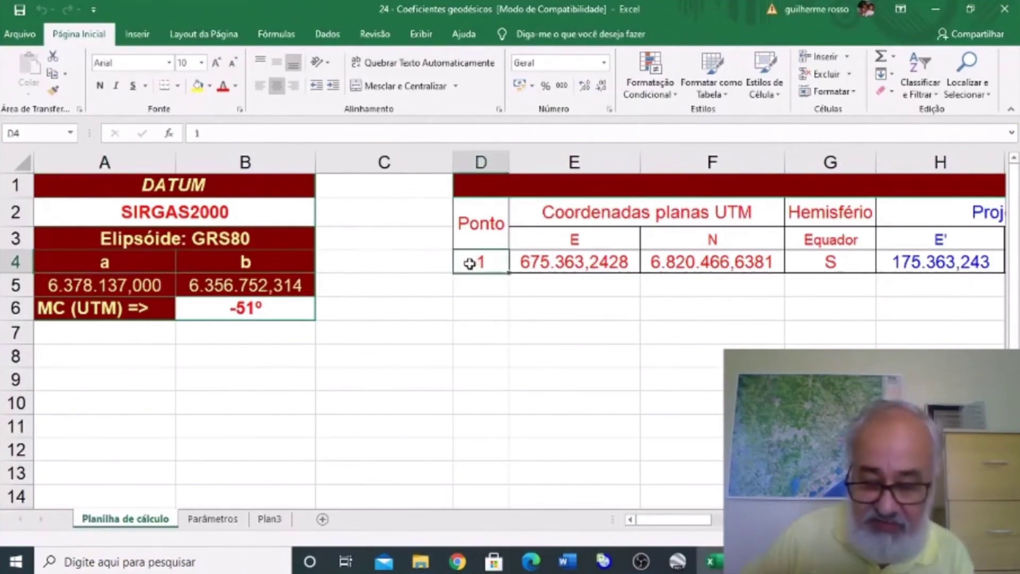
key(Right)
key(Right)
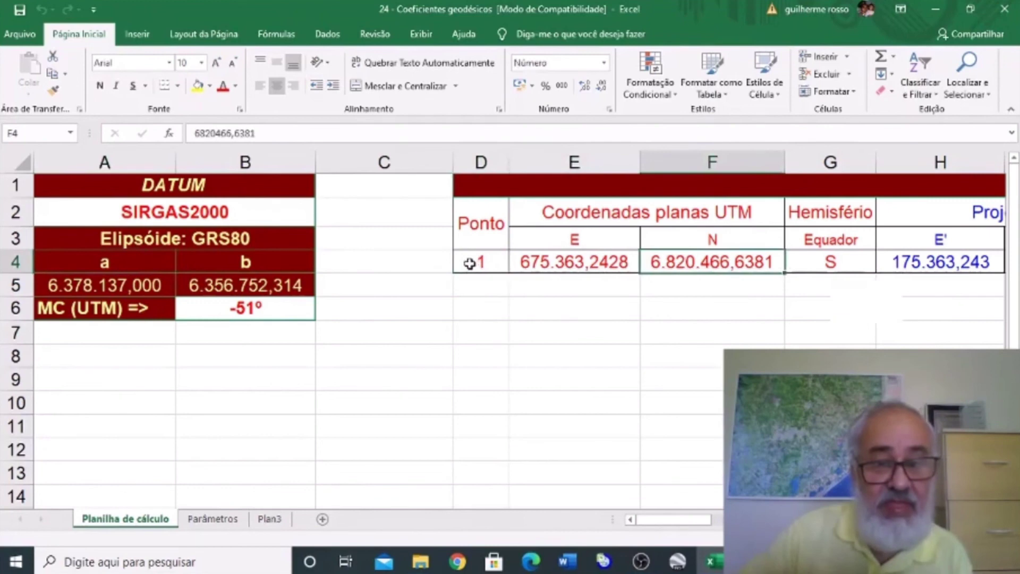
key(Right)
key(Right)
key(Right)
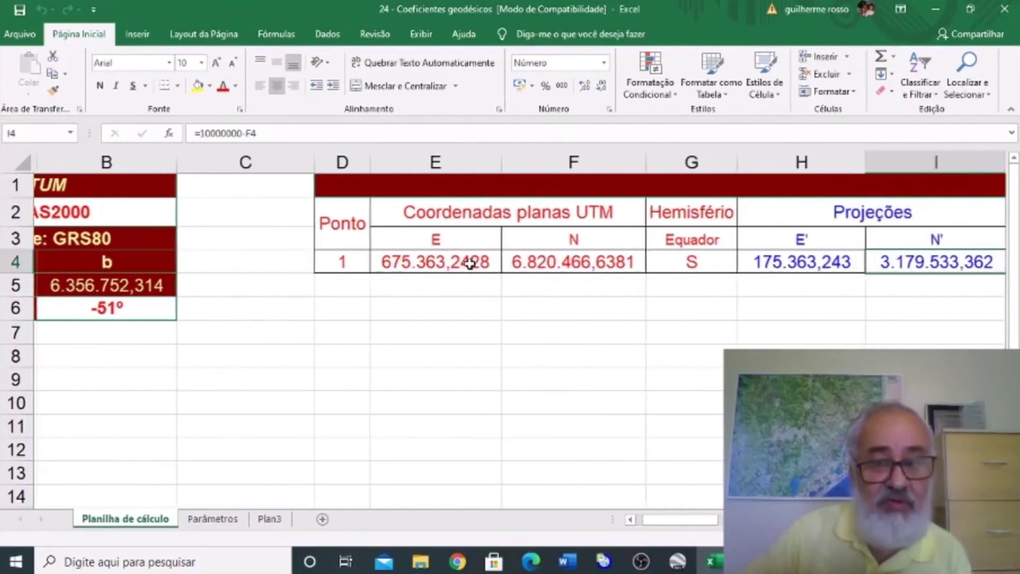
key(Right)
key(Right)
key(Right)
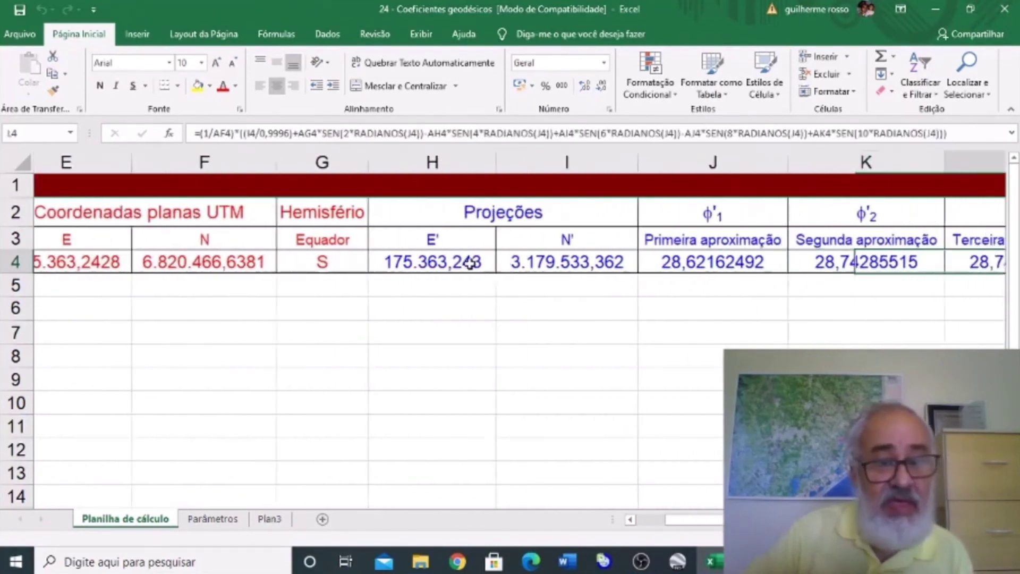
key(Right)
key(Right)
key(Right)
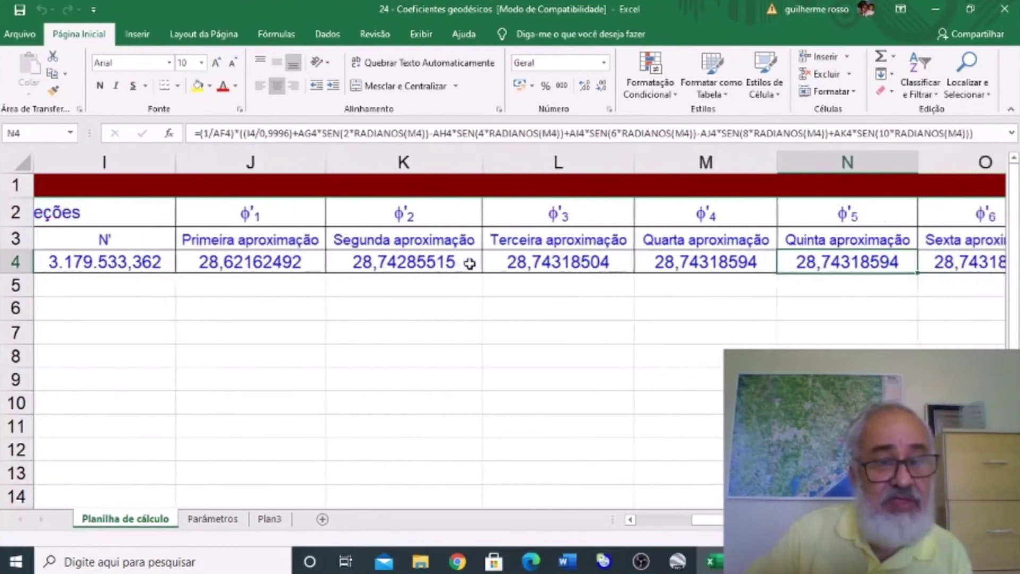
key(Right)
key(Right)
key(Right)
Step: Review series coefficients, flattening, eccentricity, and the final latitude and longitude formulas
key(Right)
key(Right)
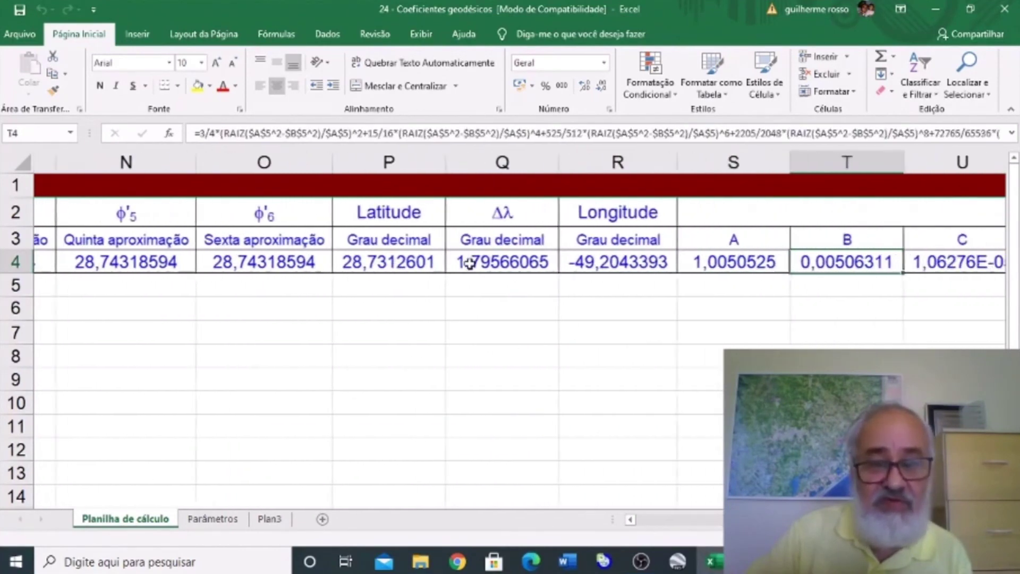
key(Right)
key(Right)
key(Right)
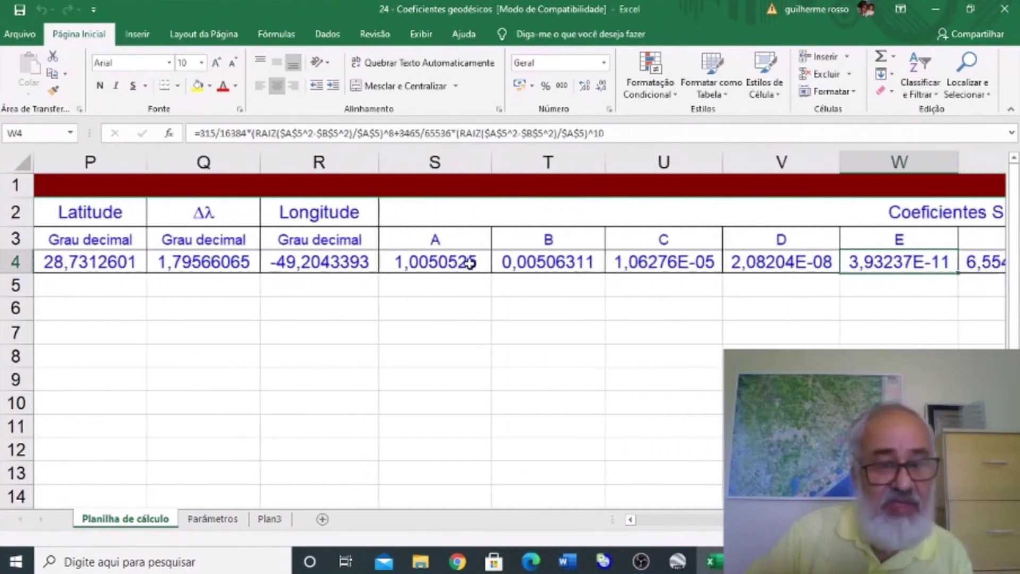
key(Right)
key(Right)
key(Right)
key(Right)
key(Right)
key(Right)
key(Right)
key(Right)
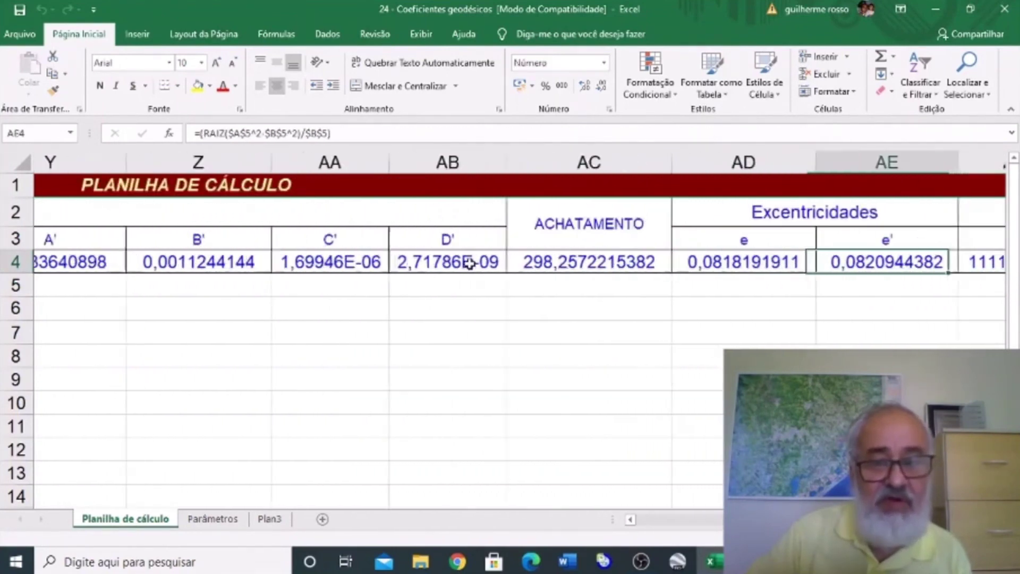
key(Right)
key(Right)
key(Right)
key(Right)
key(Right)
key(Right)
key(Right)
key(Right)
key(Right)
key(Right)
key(Right)
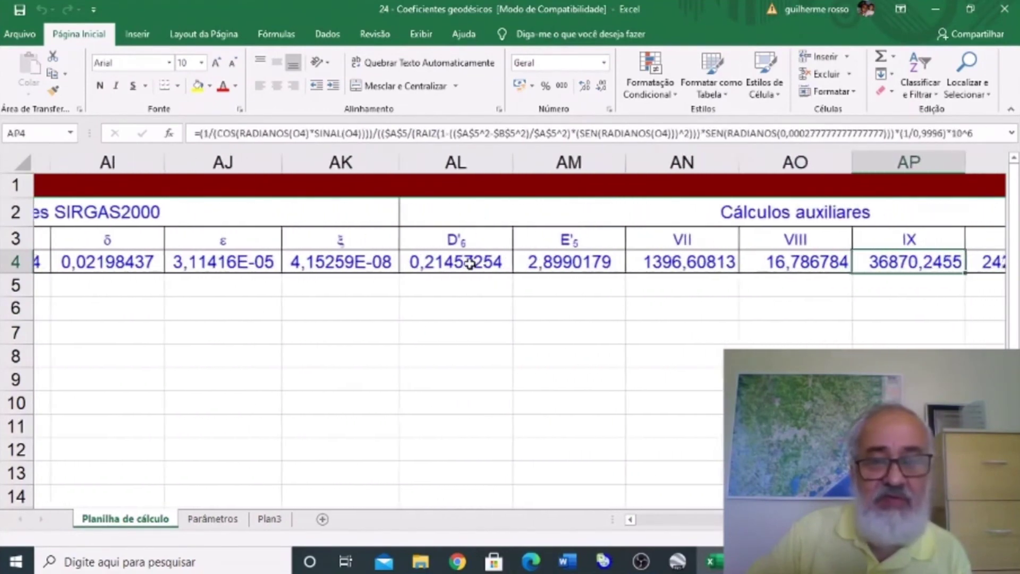
key(Right)
key(Right)
key(Right)
key(Right)
key(Right)
key(Right)
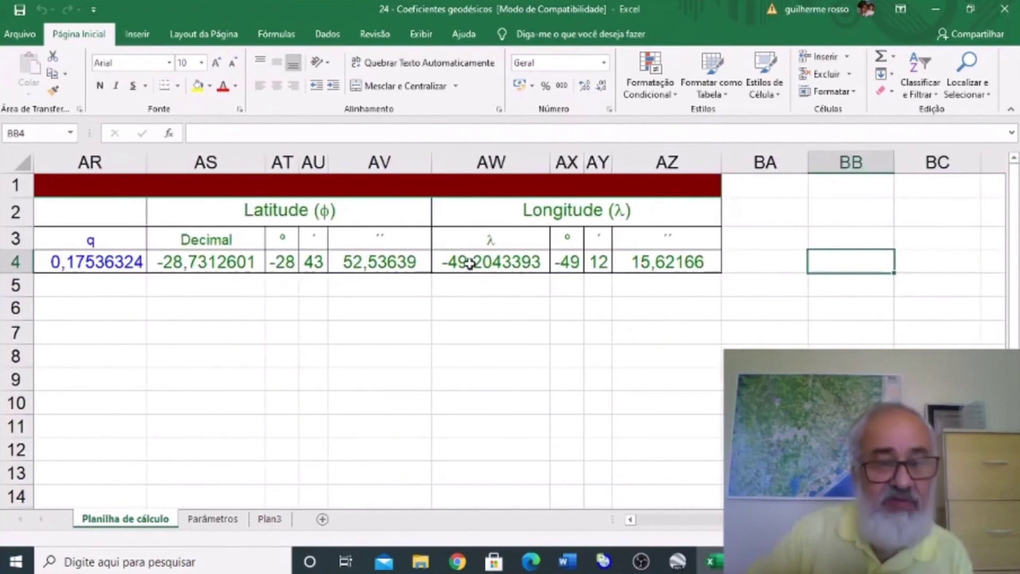
key(Left)
key(Left)
key(Left)
key(Left)
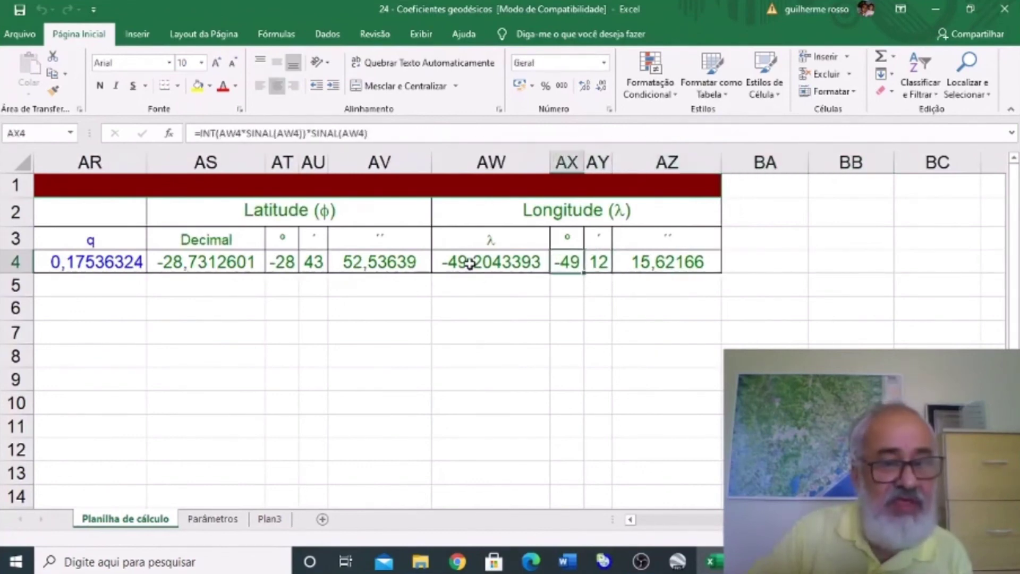
key(Left)
key(Left)
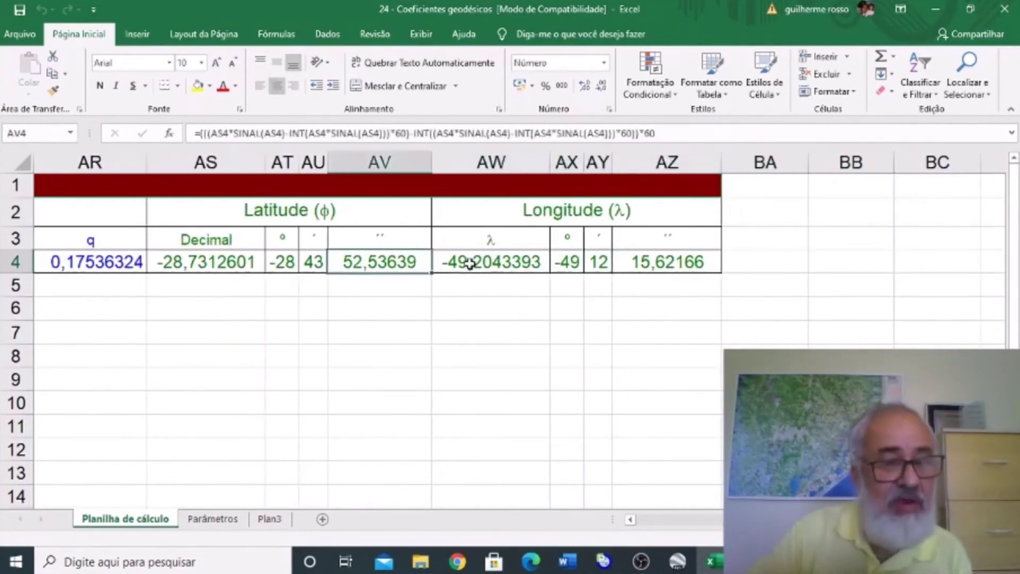
key(Left)
key(Left)
key(Left)
key(Left)
key(Left)
key(Left)
key(Left)
key(Left)
key(Left)
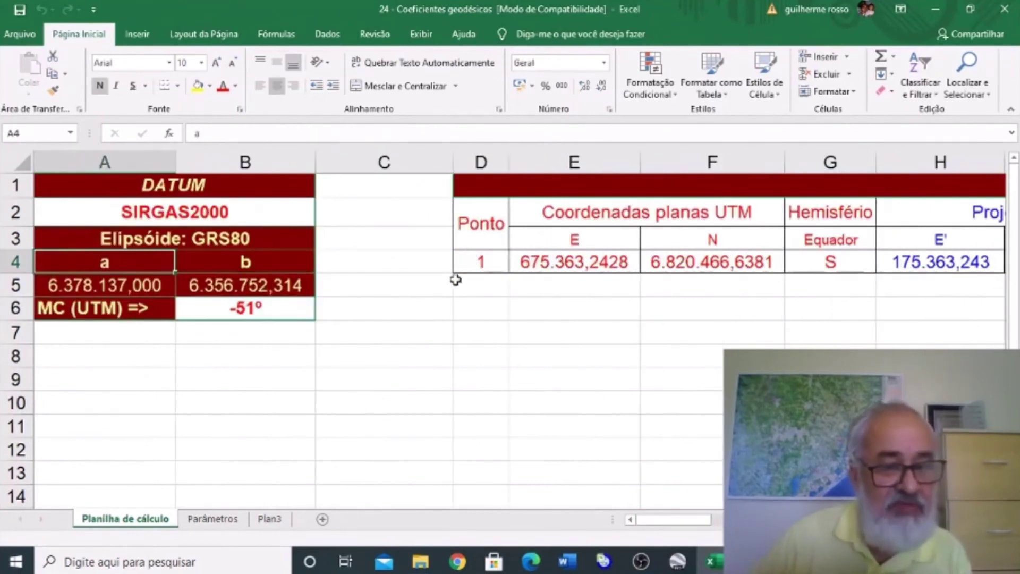
Step: Close workbook 24 and scroll the Planilhas do Excel list back to the top
click(1005, 12)
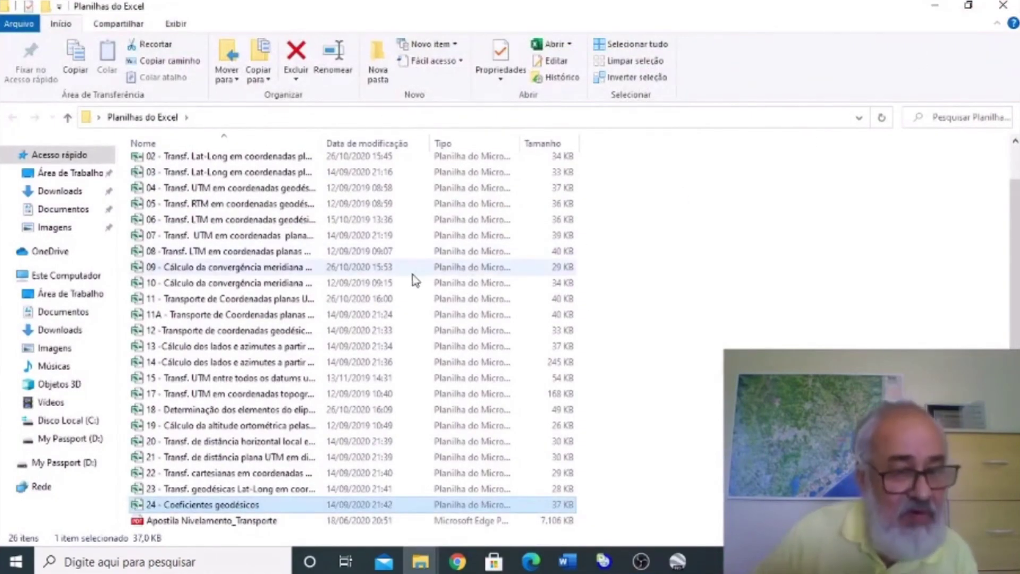
scroll(313, 276, up, 1)
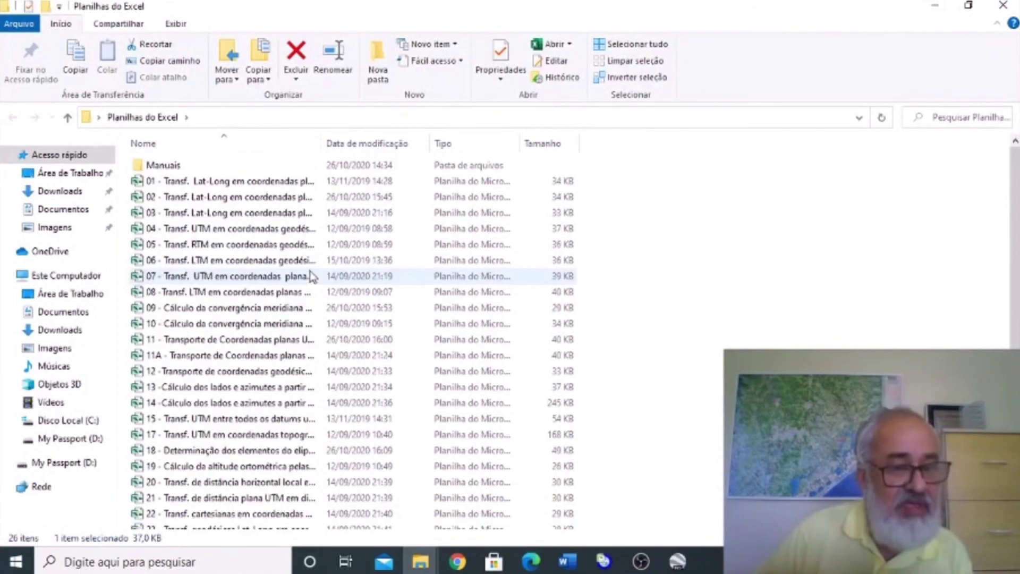